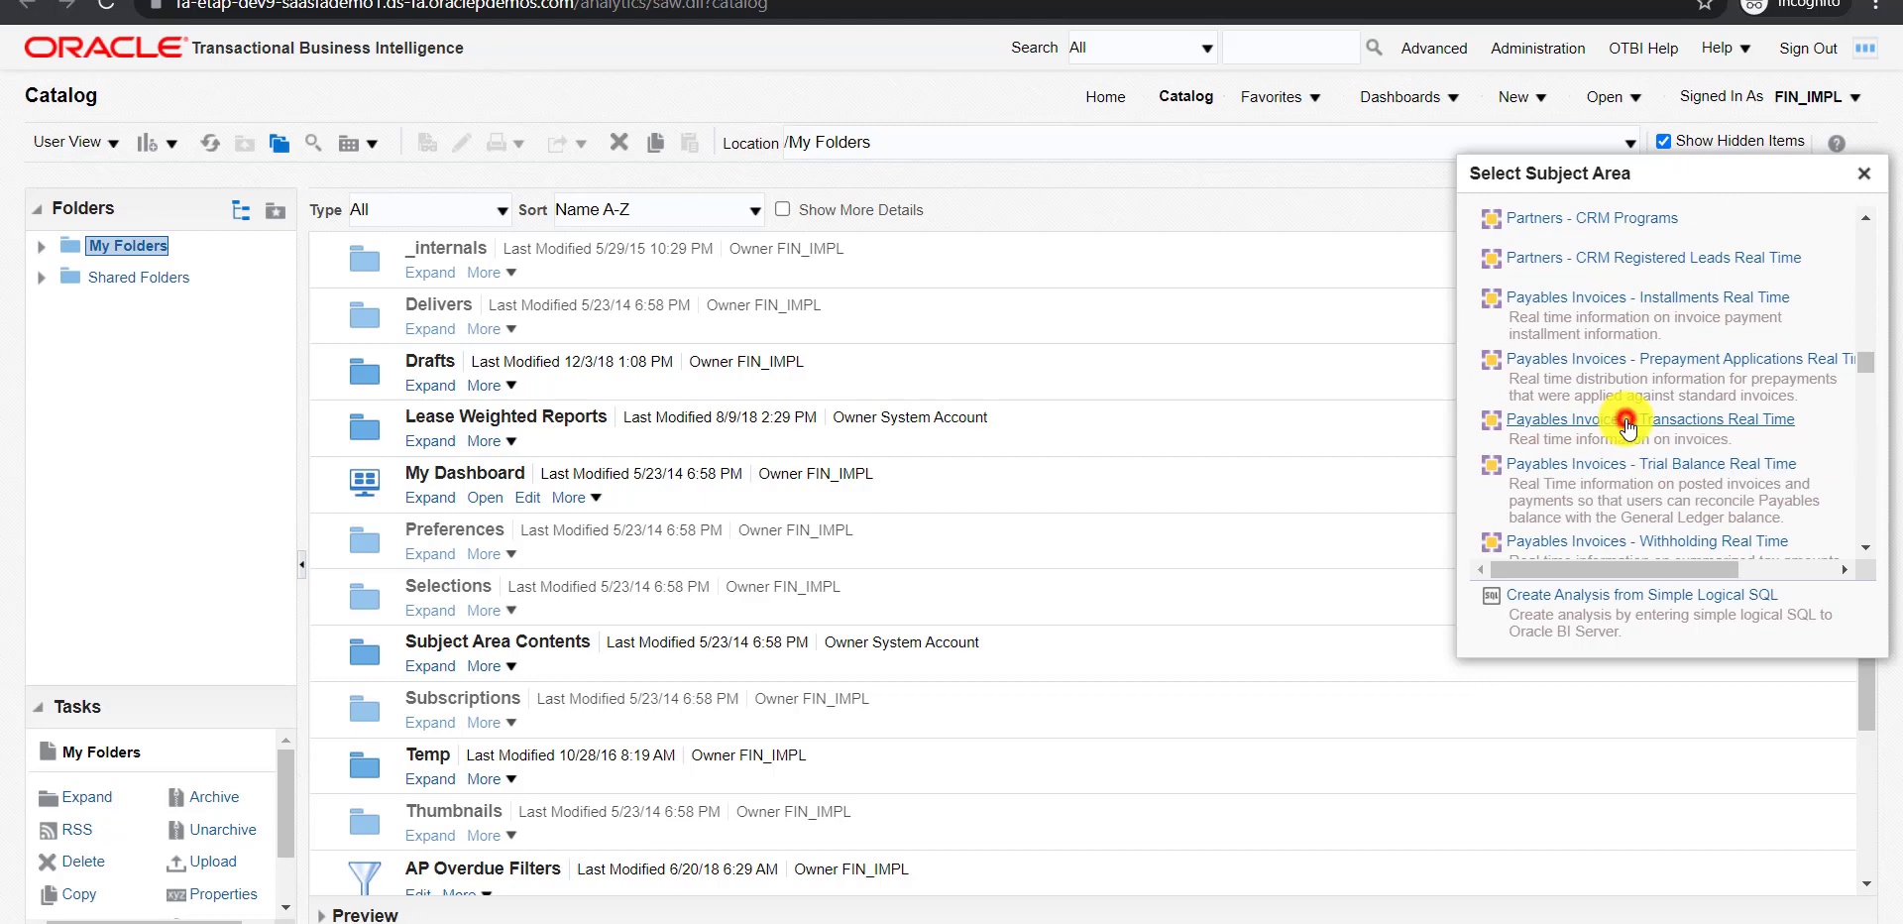
- Create a new analysis on the Payables Invoices - Transactions Real Time subject area and expand its folder list
{"action": "left_click", "coordinate": [1627, 421]}
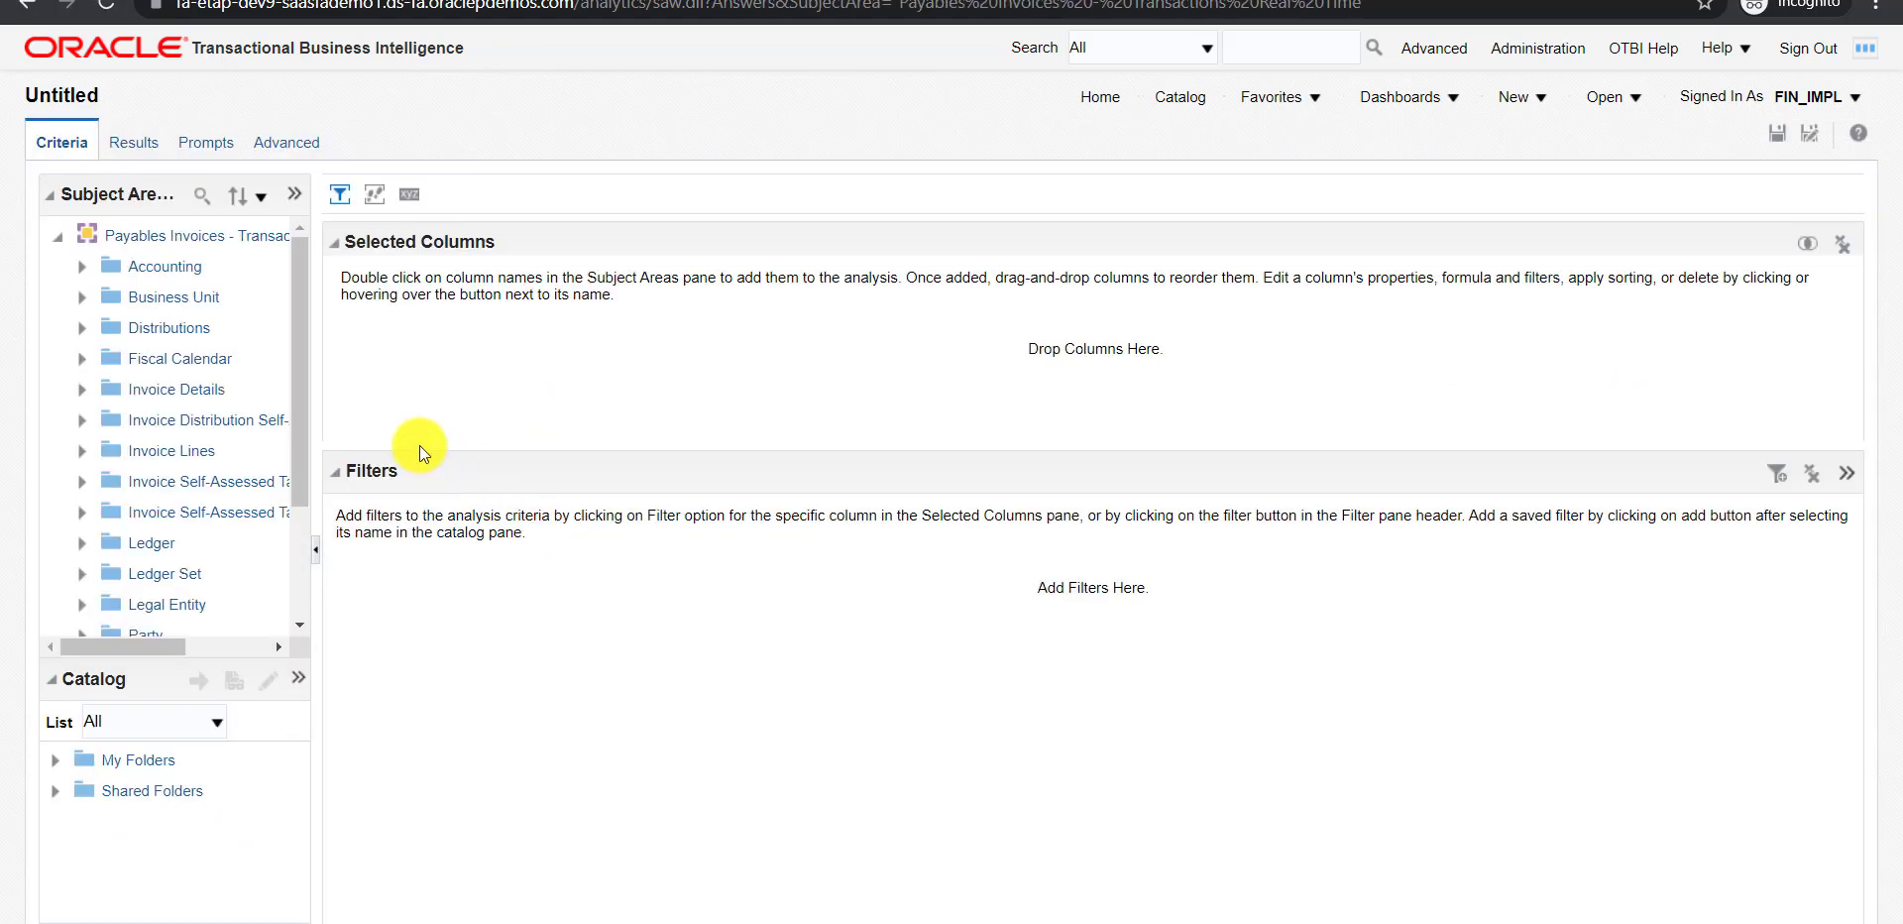
{"action": "left_click", "coordinate": [55, 237]}
{"action": "left_click_drag", "start_coordinate": [140, 645], "coordinate": [150, 647]}
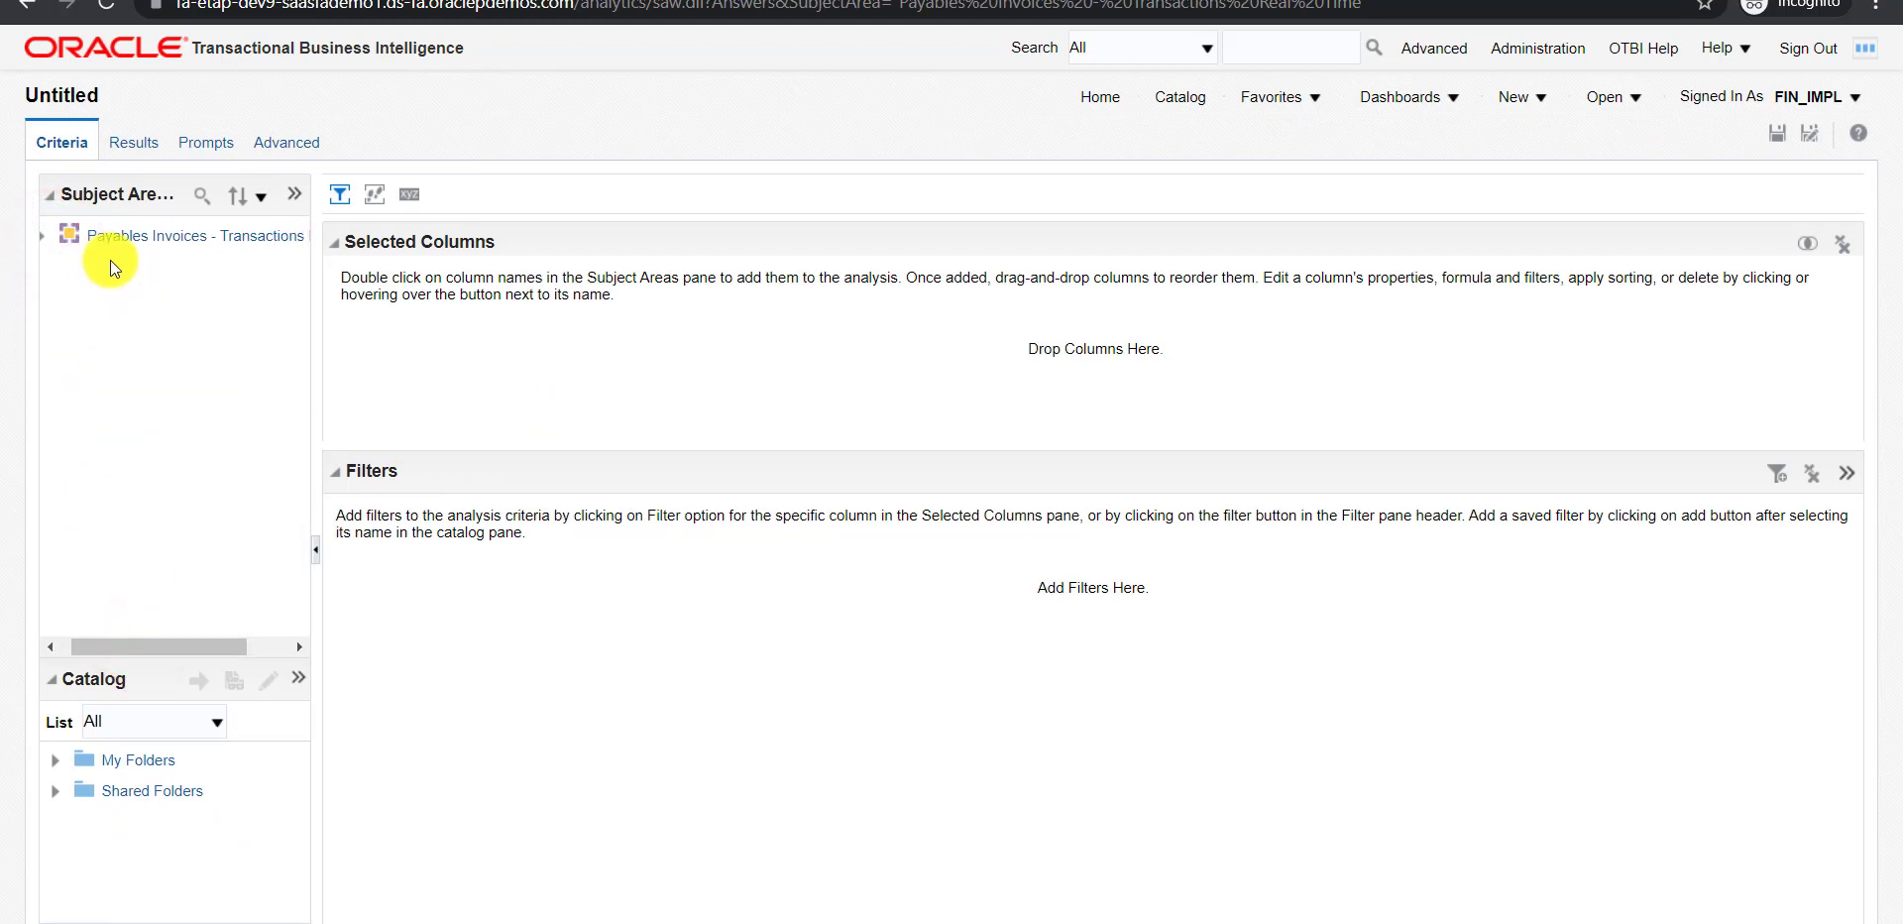
{"action": "left_click_drag", "start_coordinate": [198, 644], "coordinate": [160, 646]}
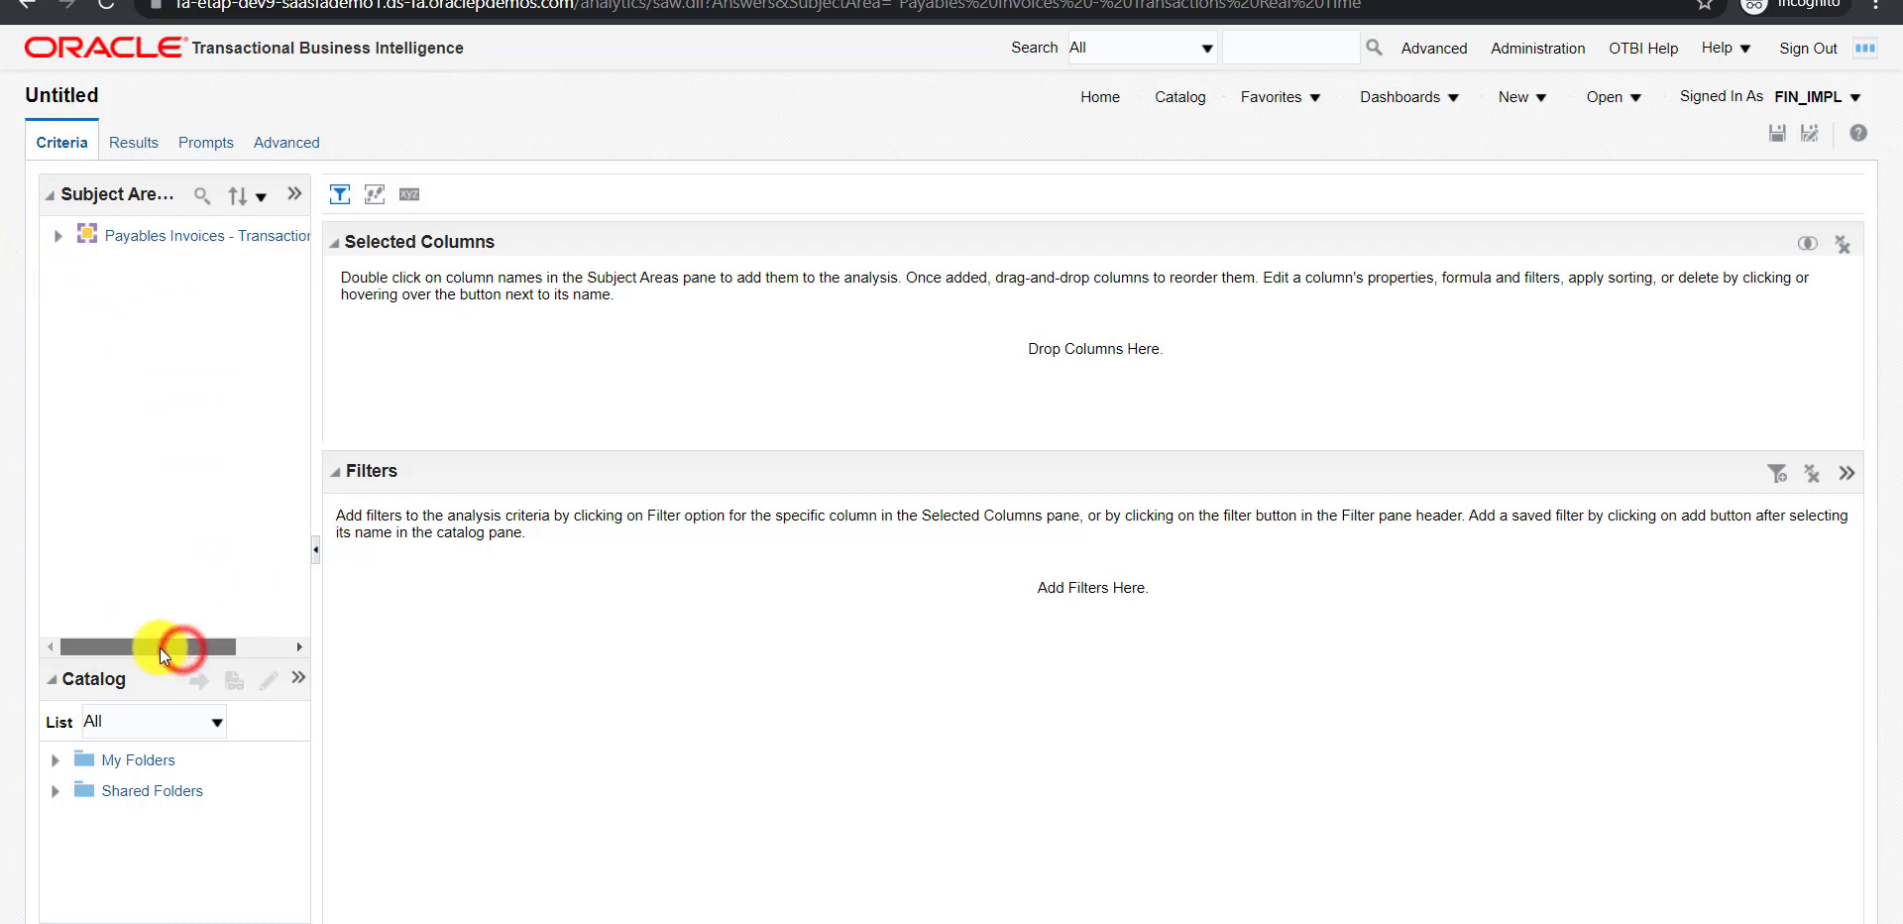
{"action": "left_click", "coordinate": [55, 236]}
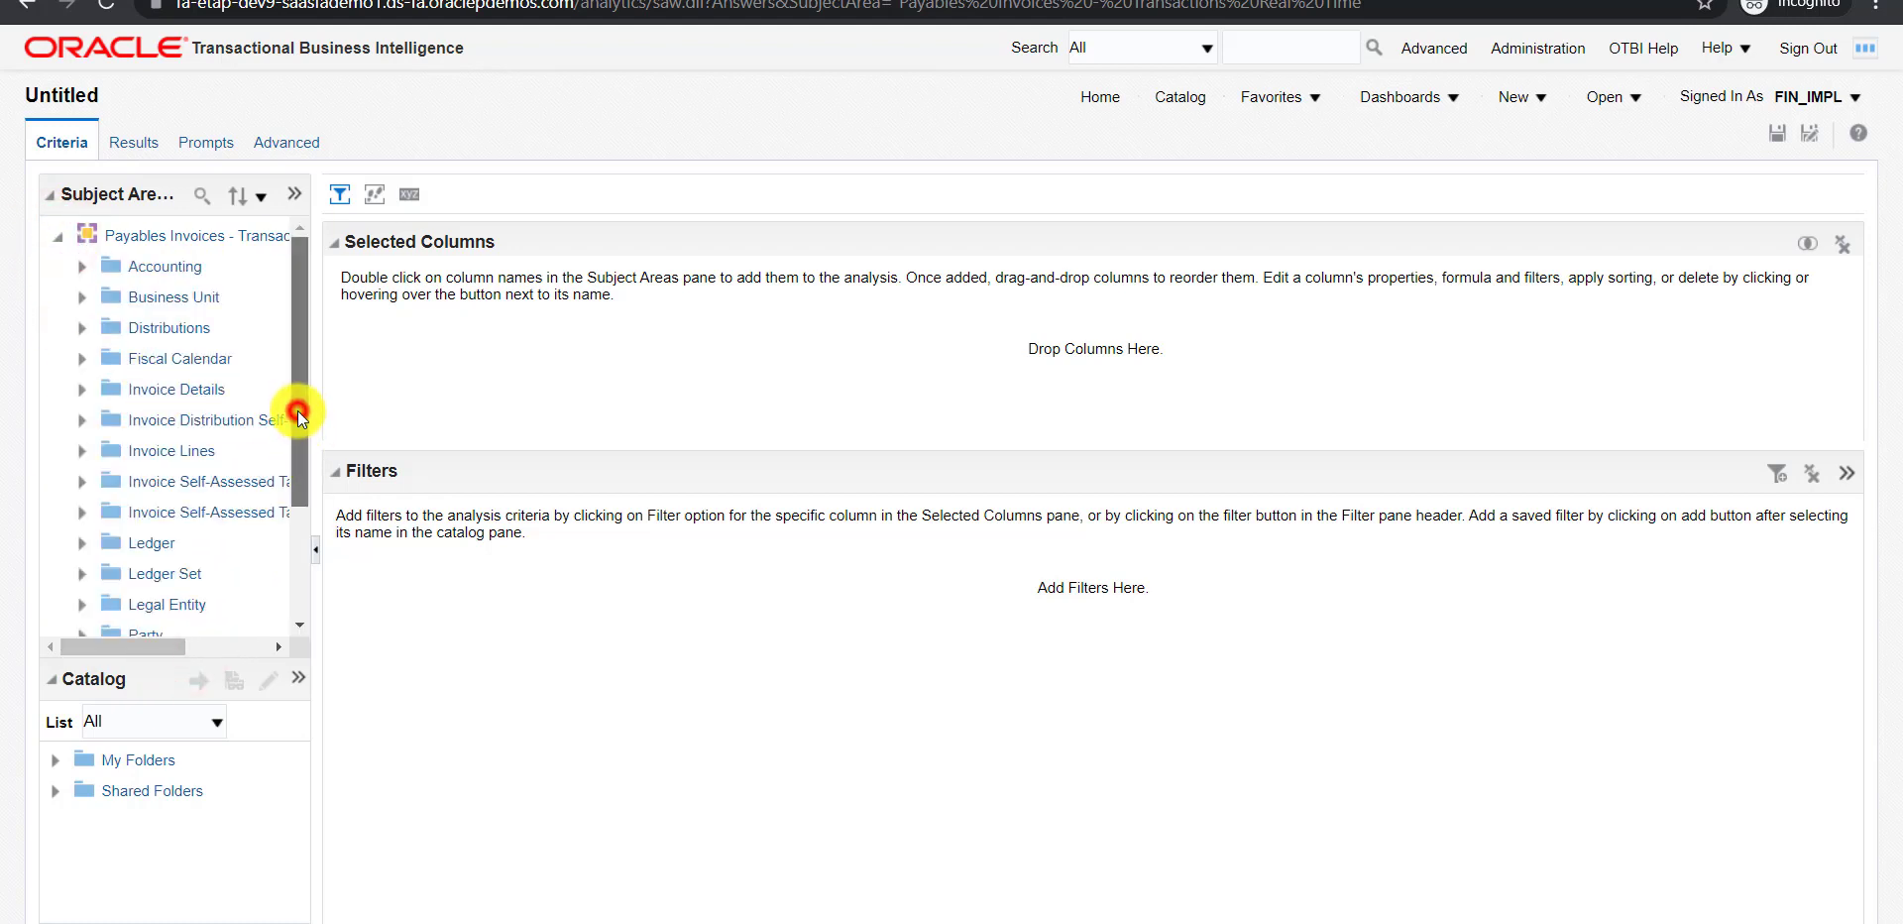
{"action": "left_click_drag", "start_coordinate": [299, 410], "coordinate": [111, 447]}
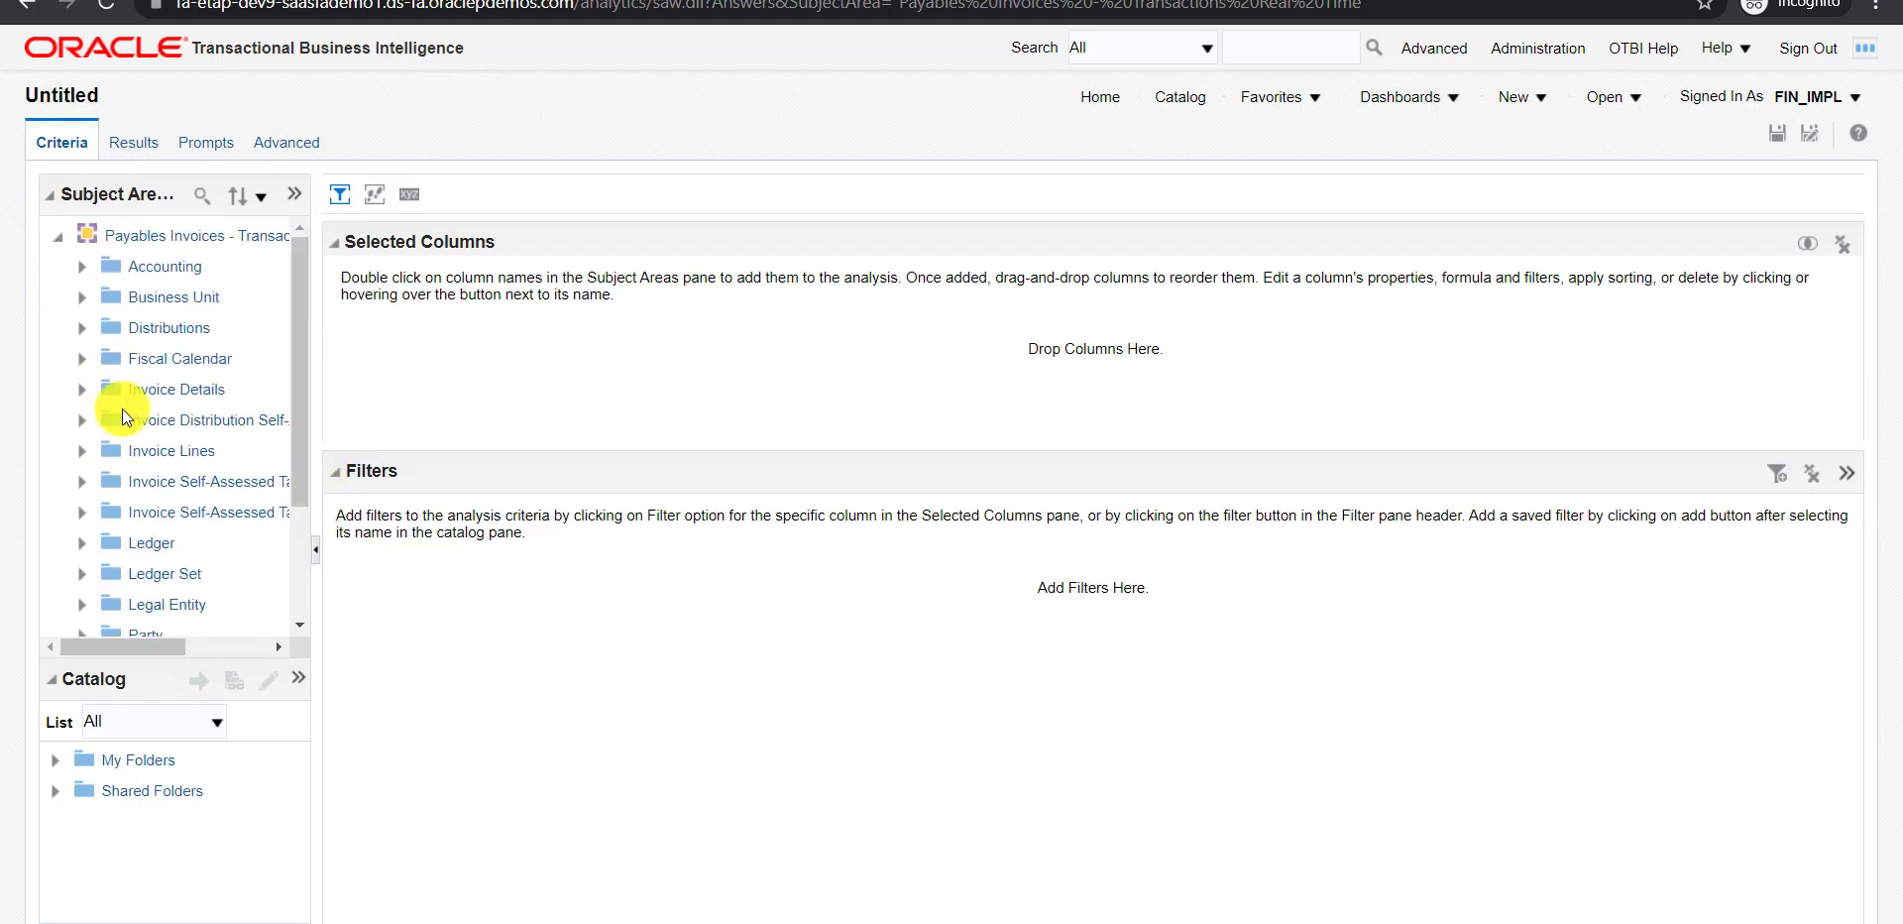
- Add the Invoice Date and Invoice Number columns from the General Information folder under Invoice Details
{"action": "left_click", "coordinate": [82, 390]}
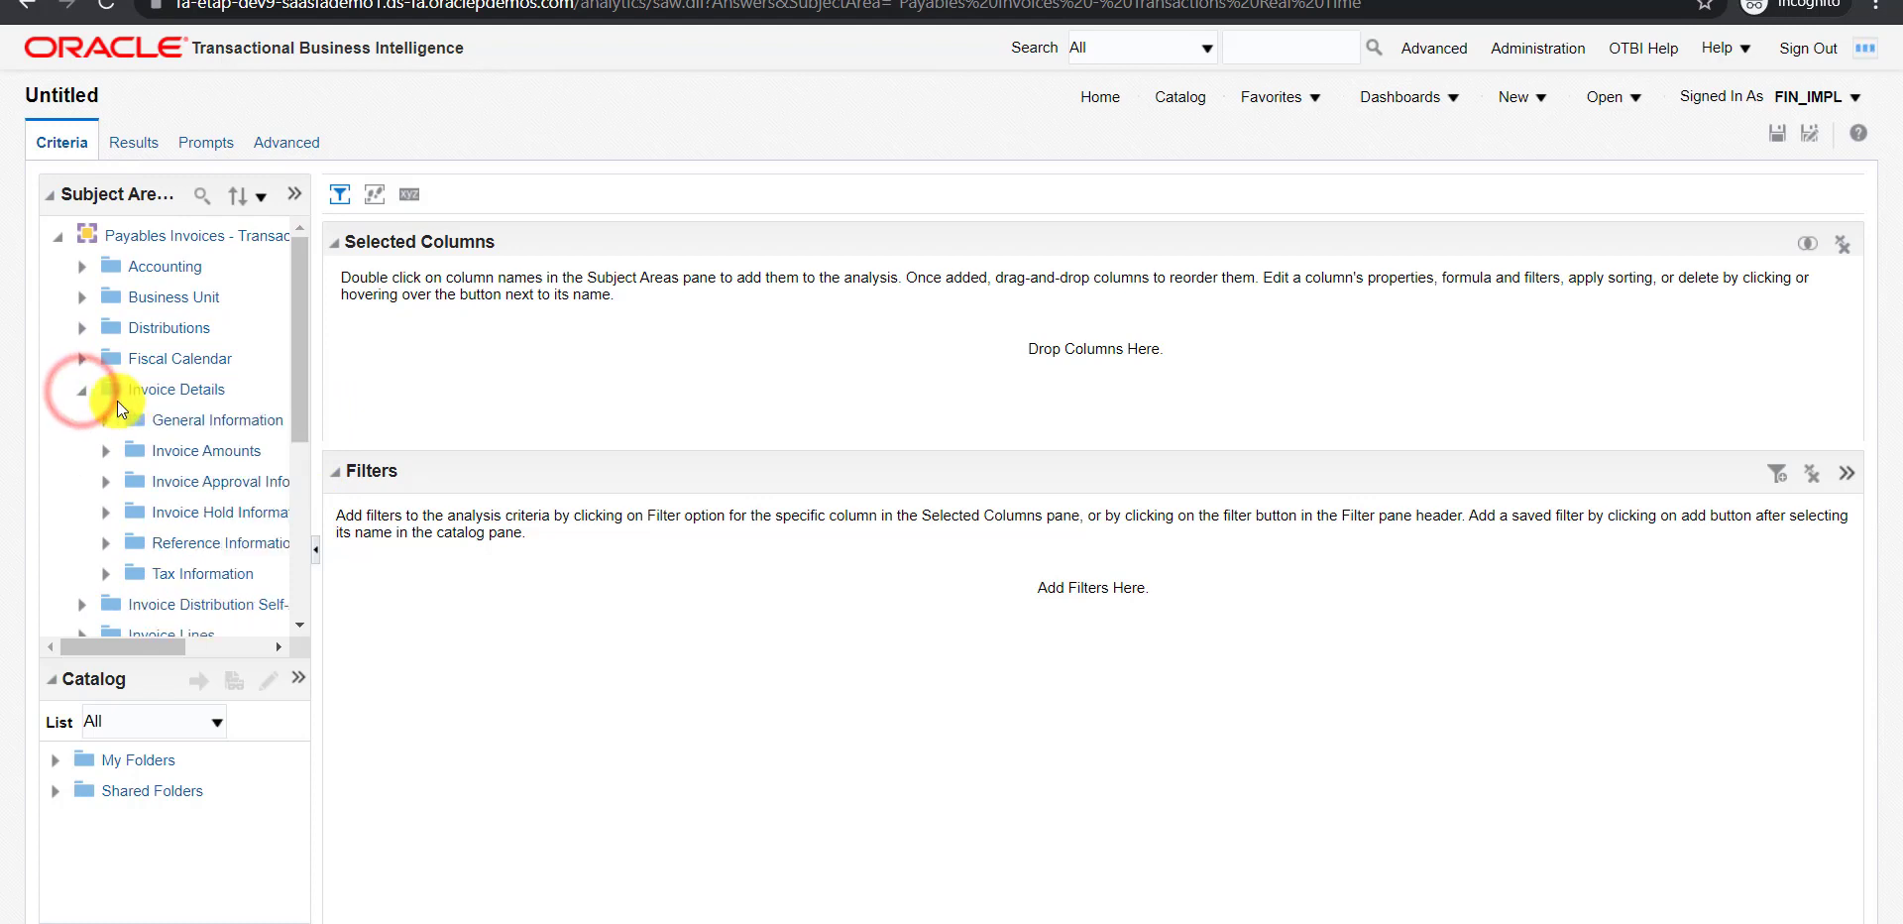
{"action": "left_click", "coordinate": [106, 422]}
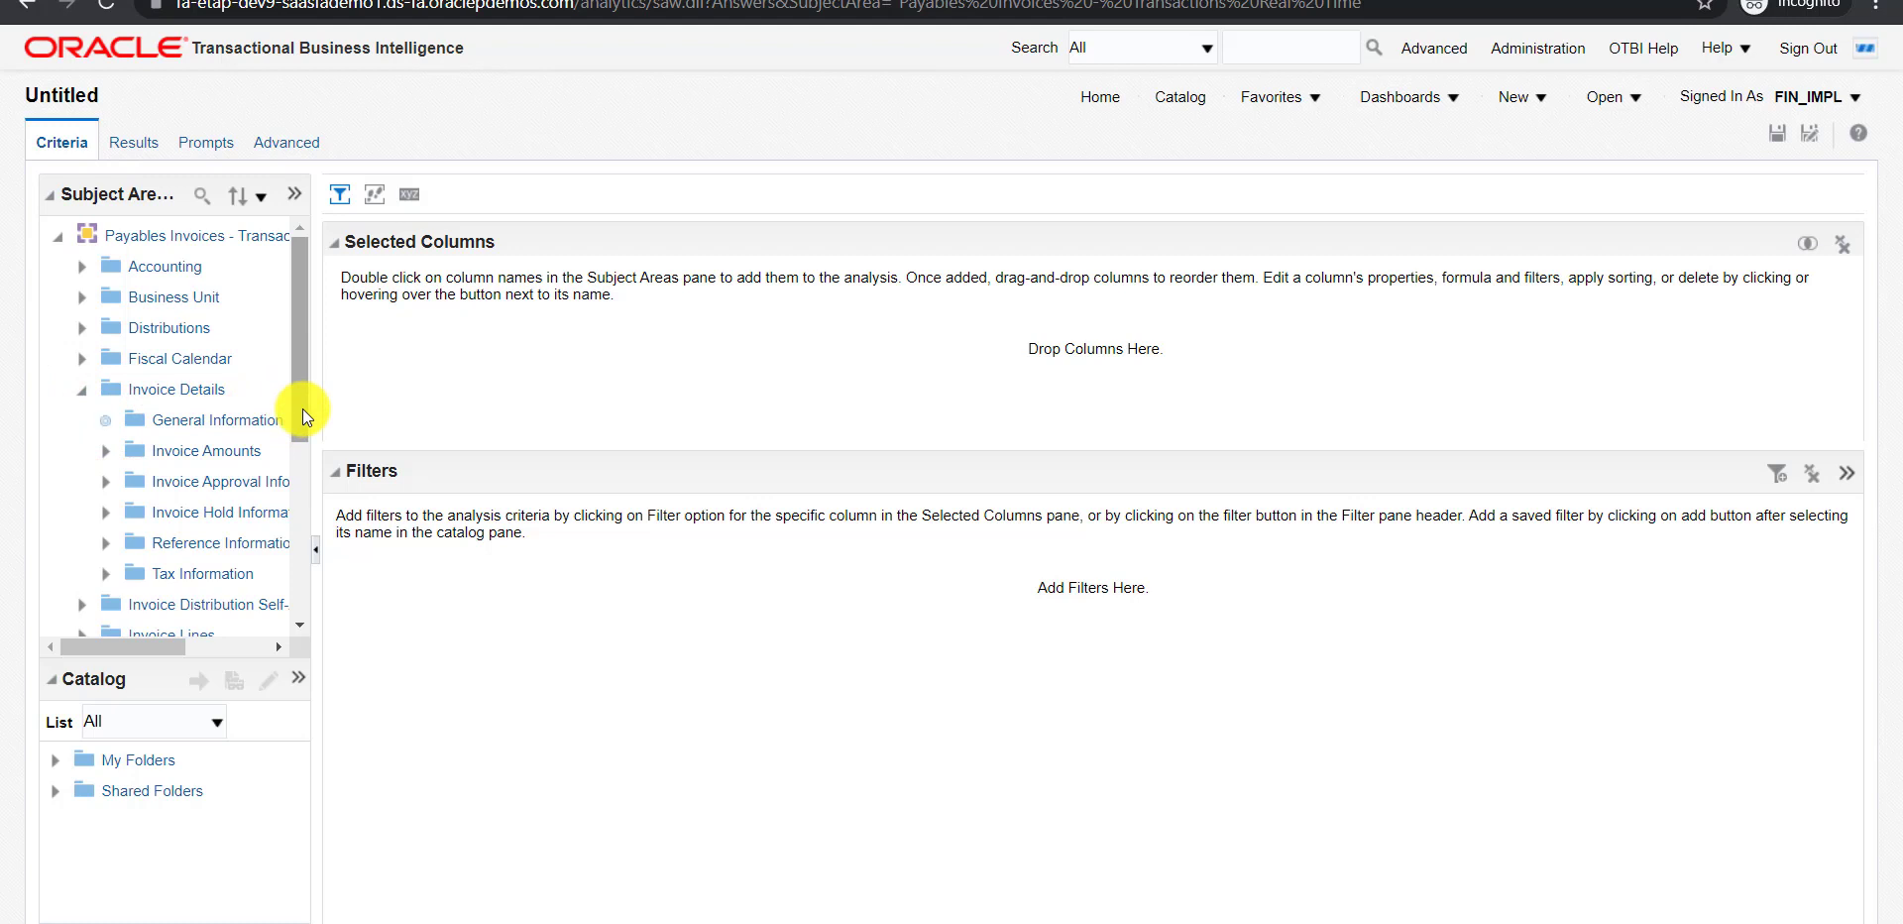
{"action": "left_click_drag", "start_coordinate": [306, 275], "coordinate": [302, 394]}
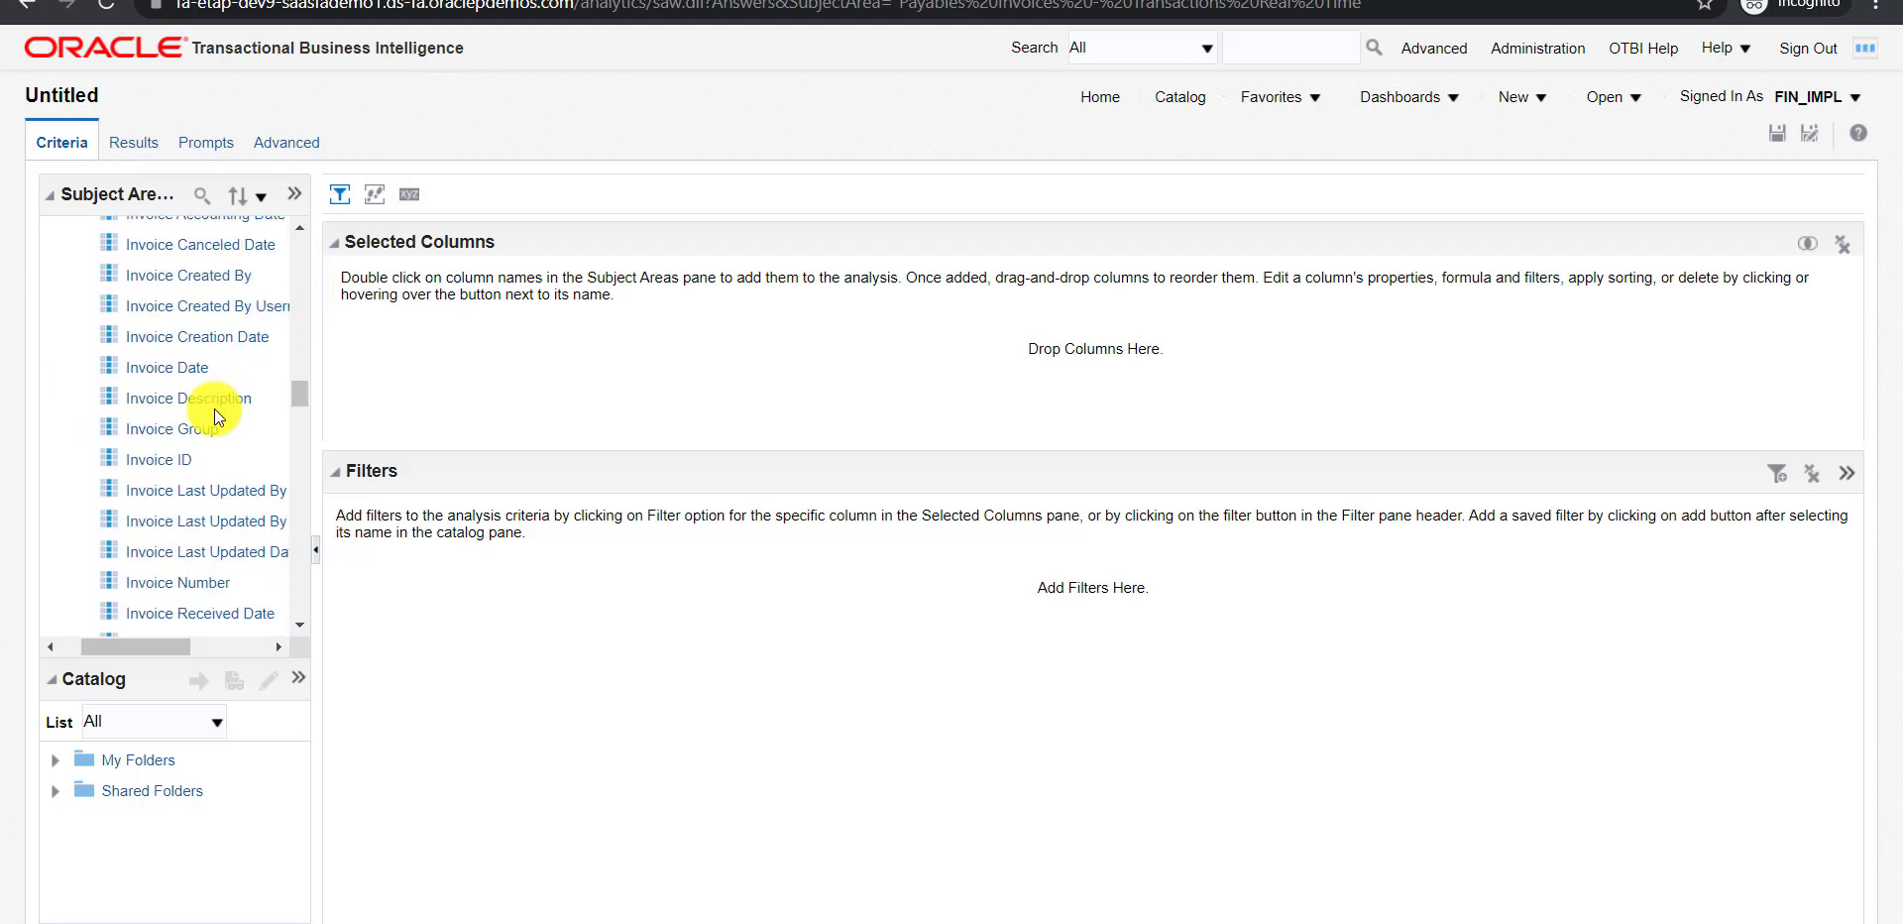
{"action": "double_click", "coordinate": [176, 370]}
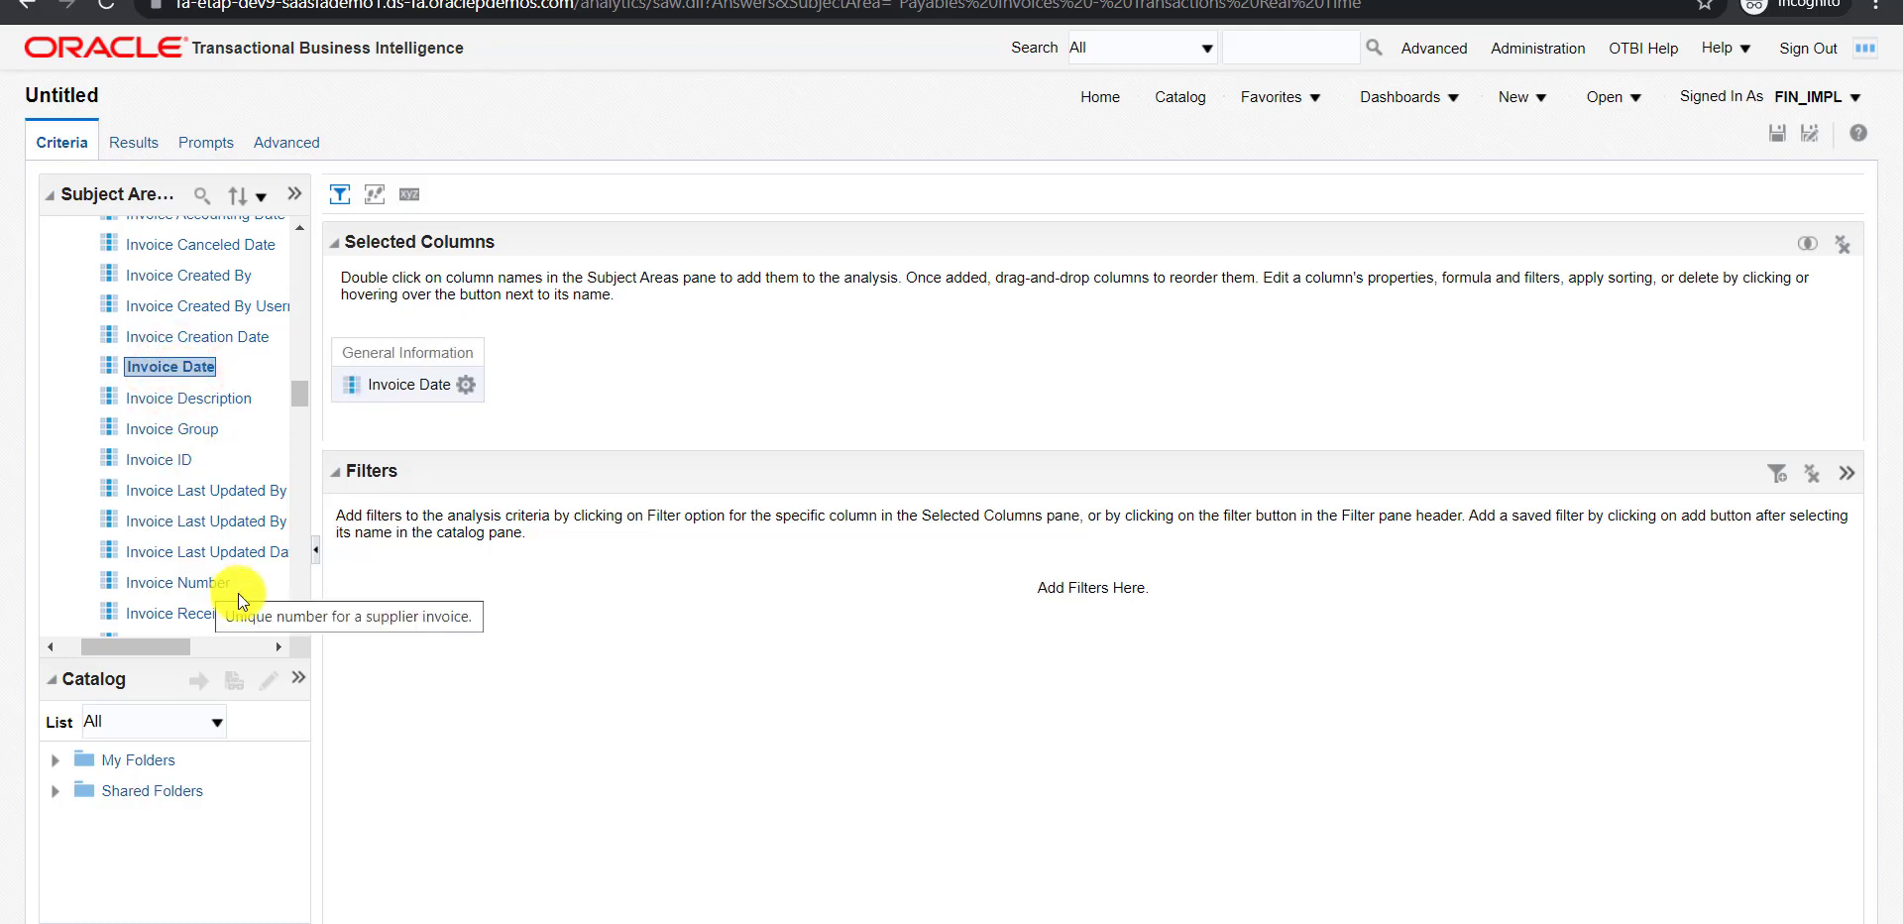
{"action": "double_click", "coordinate": [195, 588]}
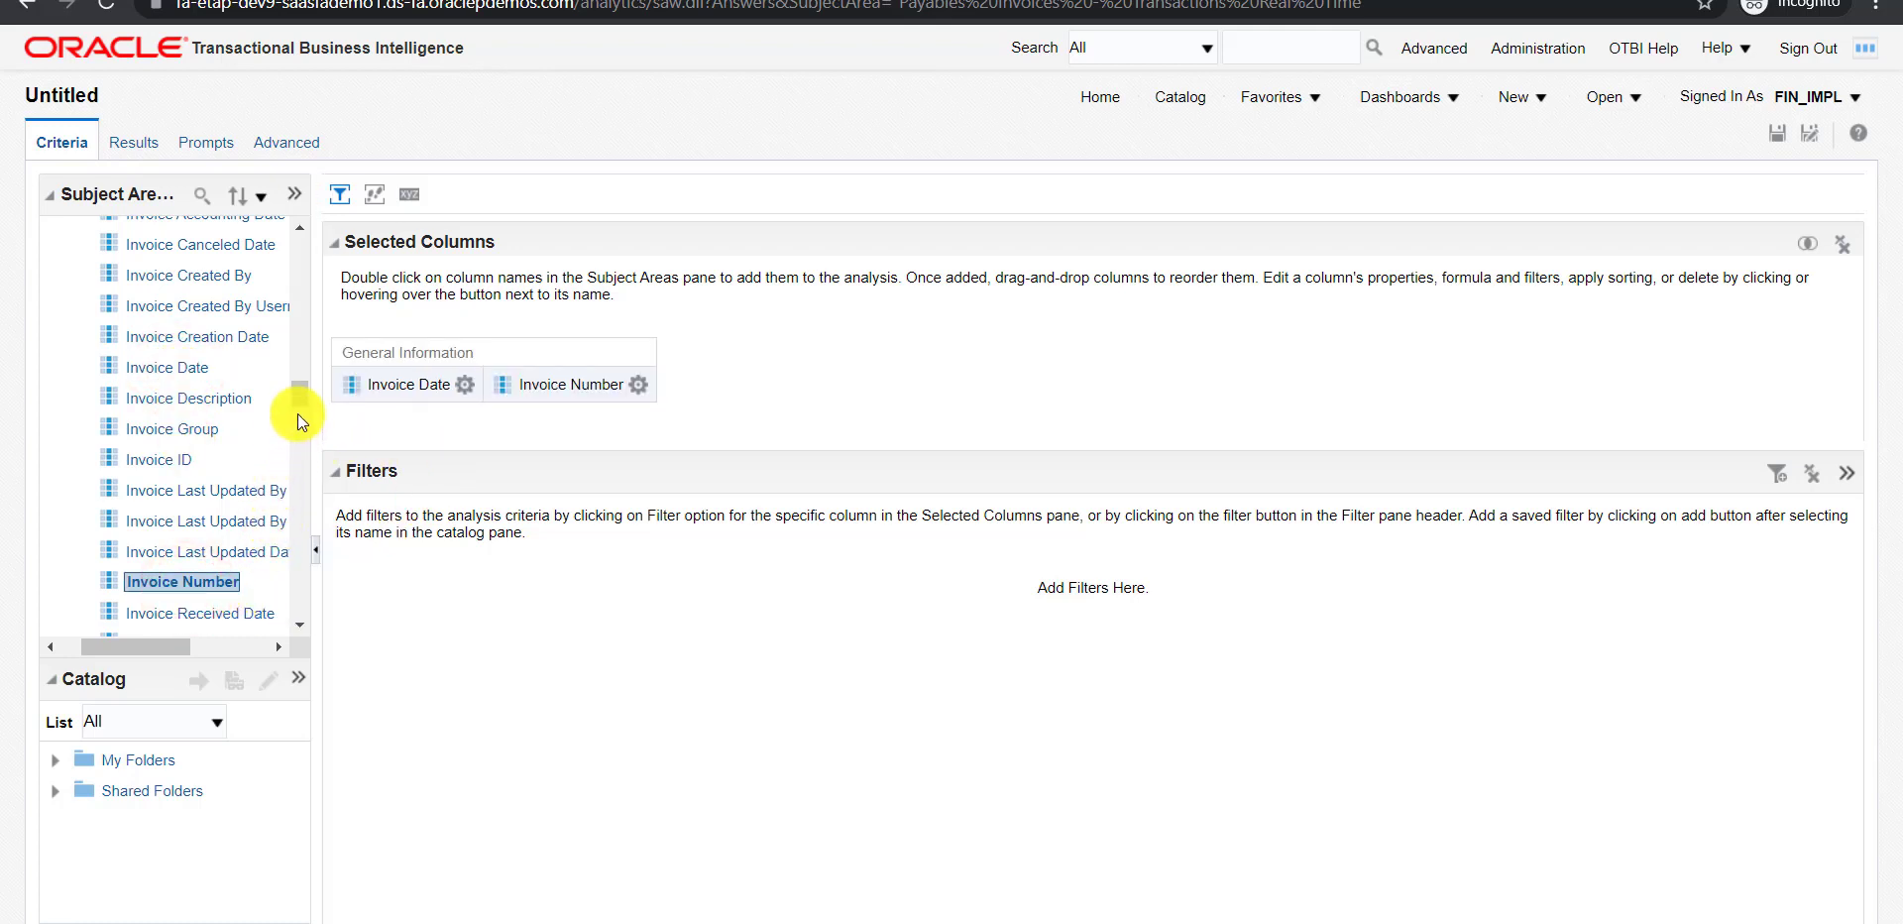
- Add the Invoice Amount column from the Invoice Amounts folder under Invoice Details to the analysis
{"action": "scroll", "coordinate": [227, 486], "scroll_direction": "down", "scroll_amount": 3}
{"action": "scroll", "coordinate": [116, 427], "scroll_direction": "up", "scroll_amount": 10}
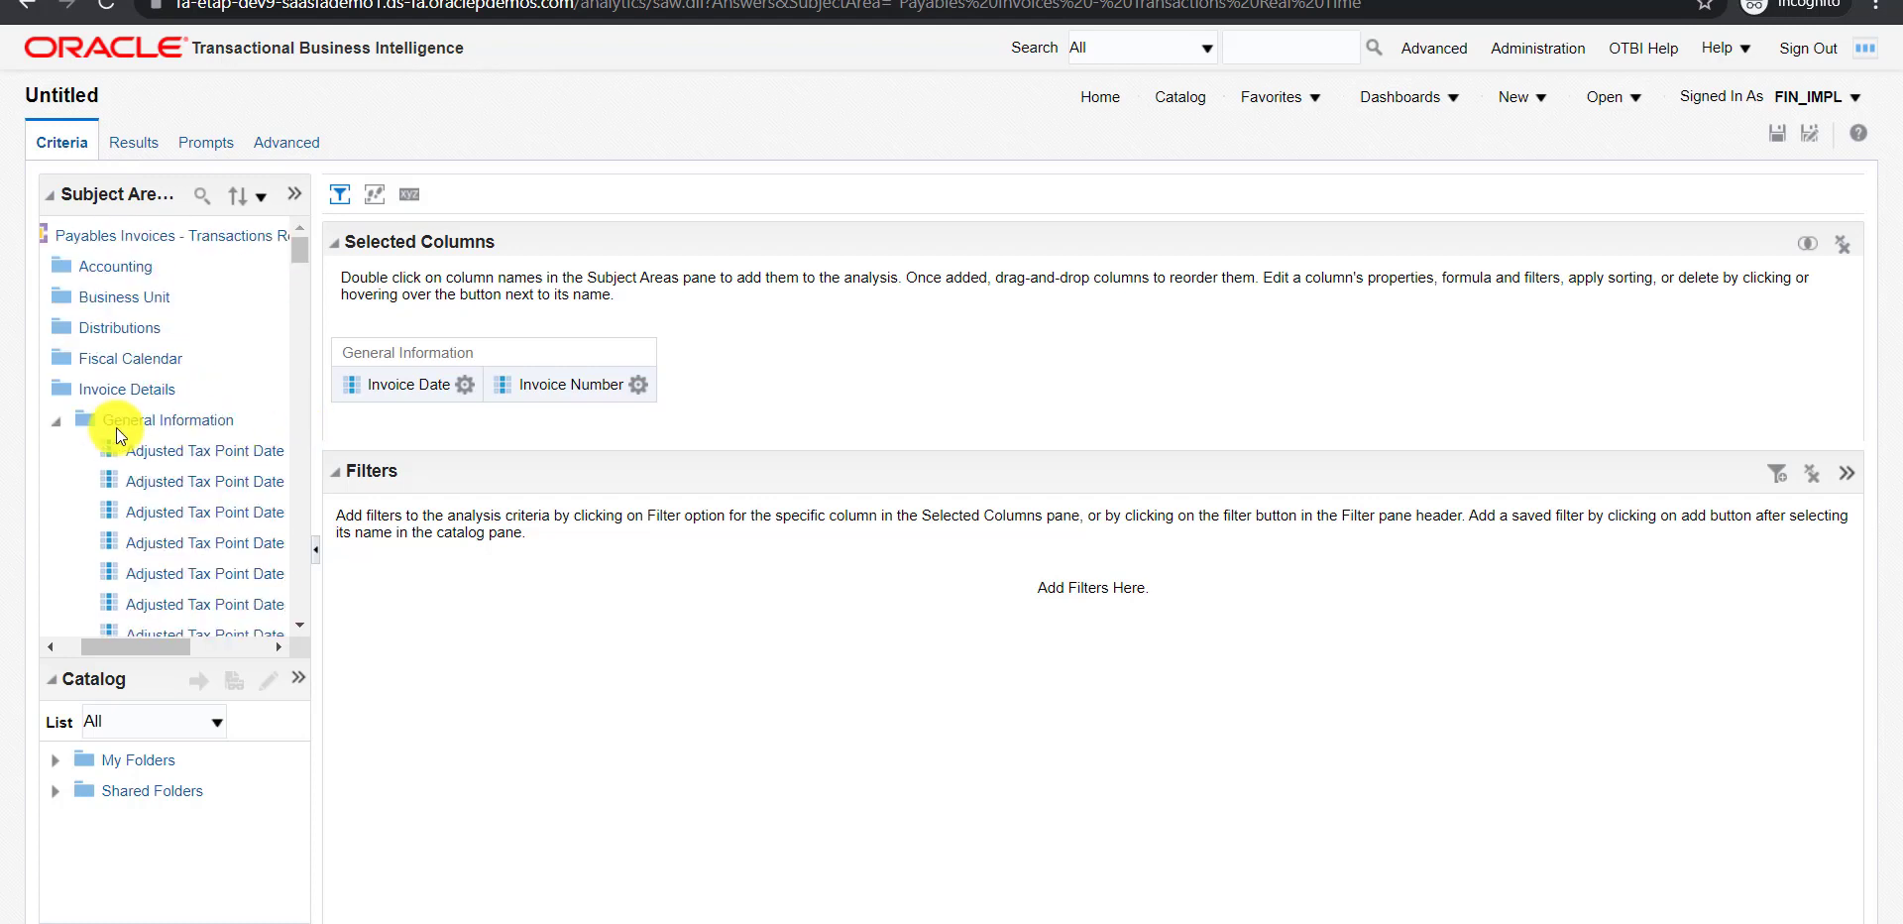
{"action": "left_click", "coordinate": [57, 420]}
{"action": "left_click", "coordinate": [56, 451]}
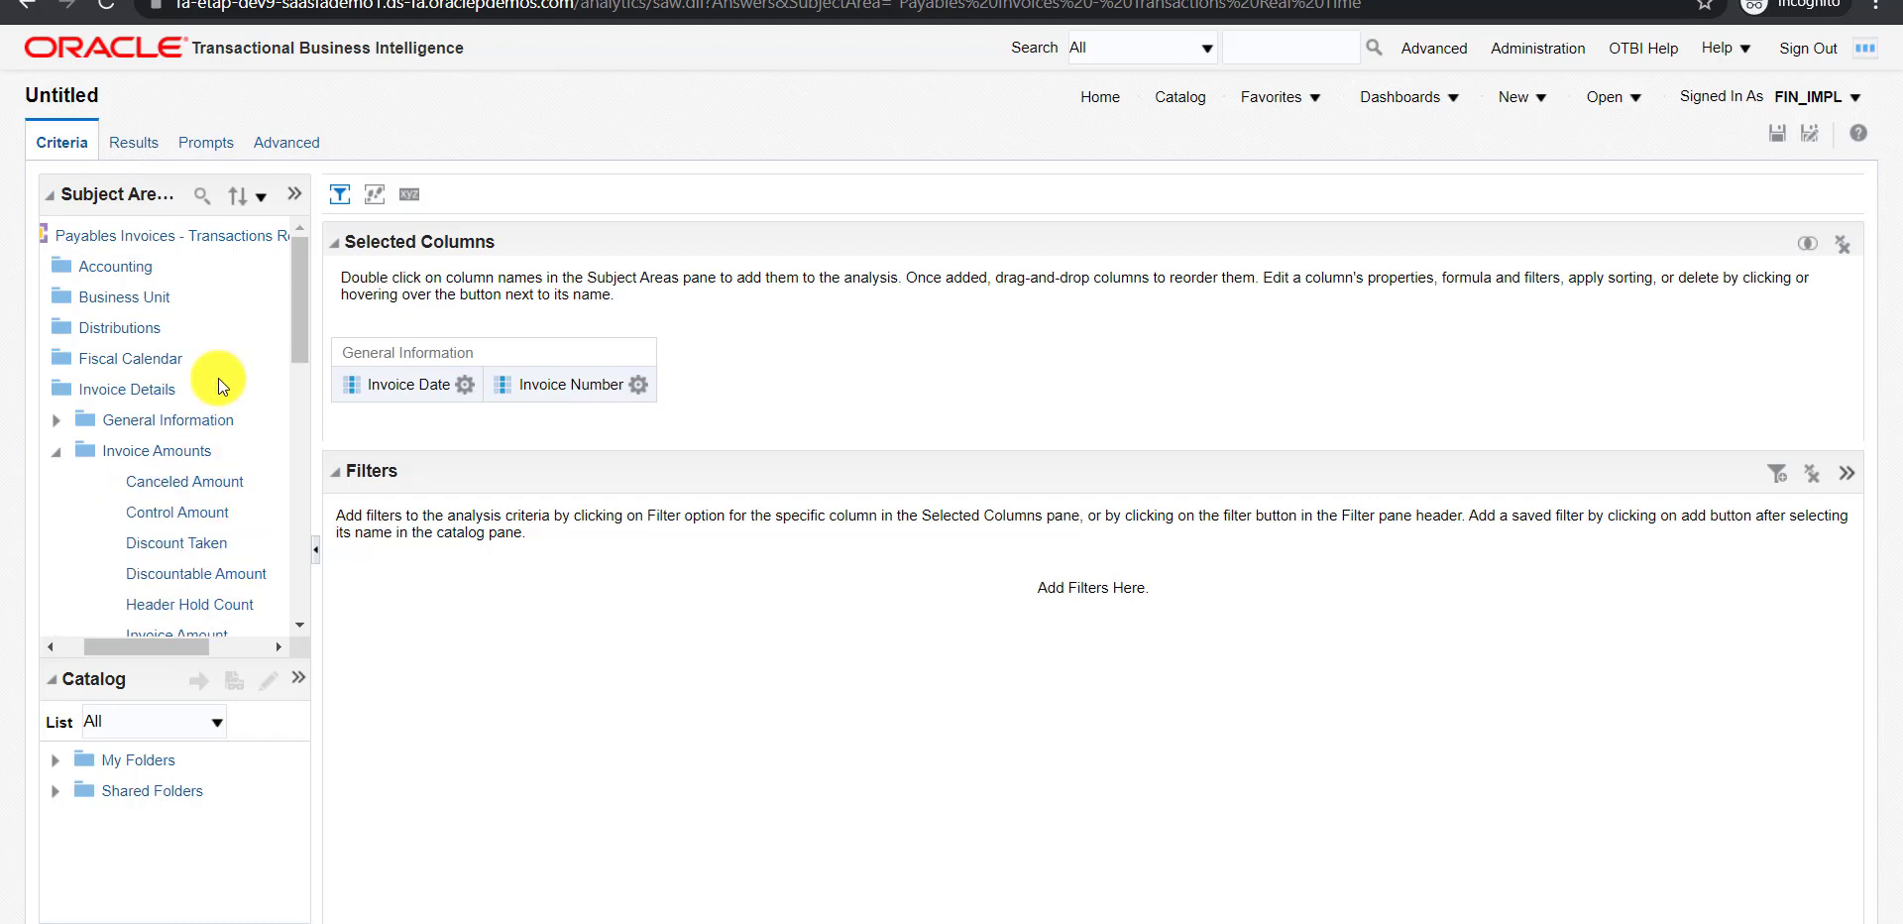
{"action": "scroll", "coordinate": [204, 385], "scroll_direction": "down", "scroll_amount": 3}
{"action": "left_click", "coordinate": [192, 388]}
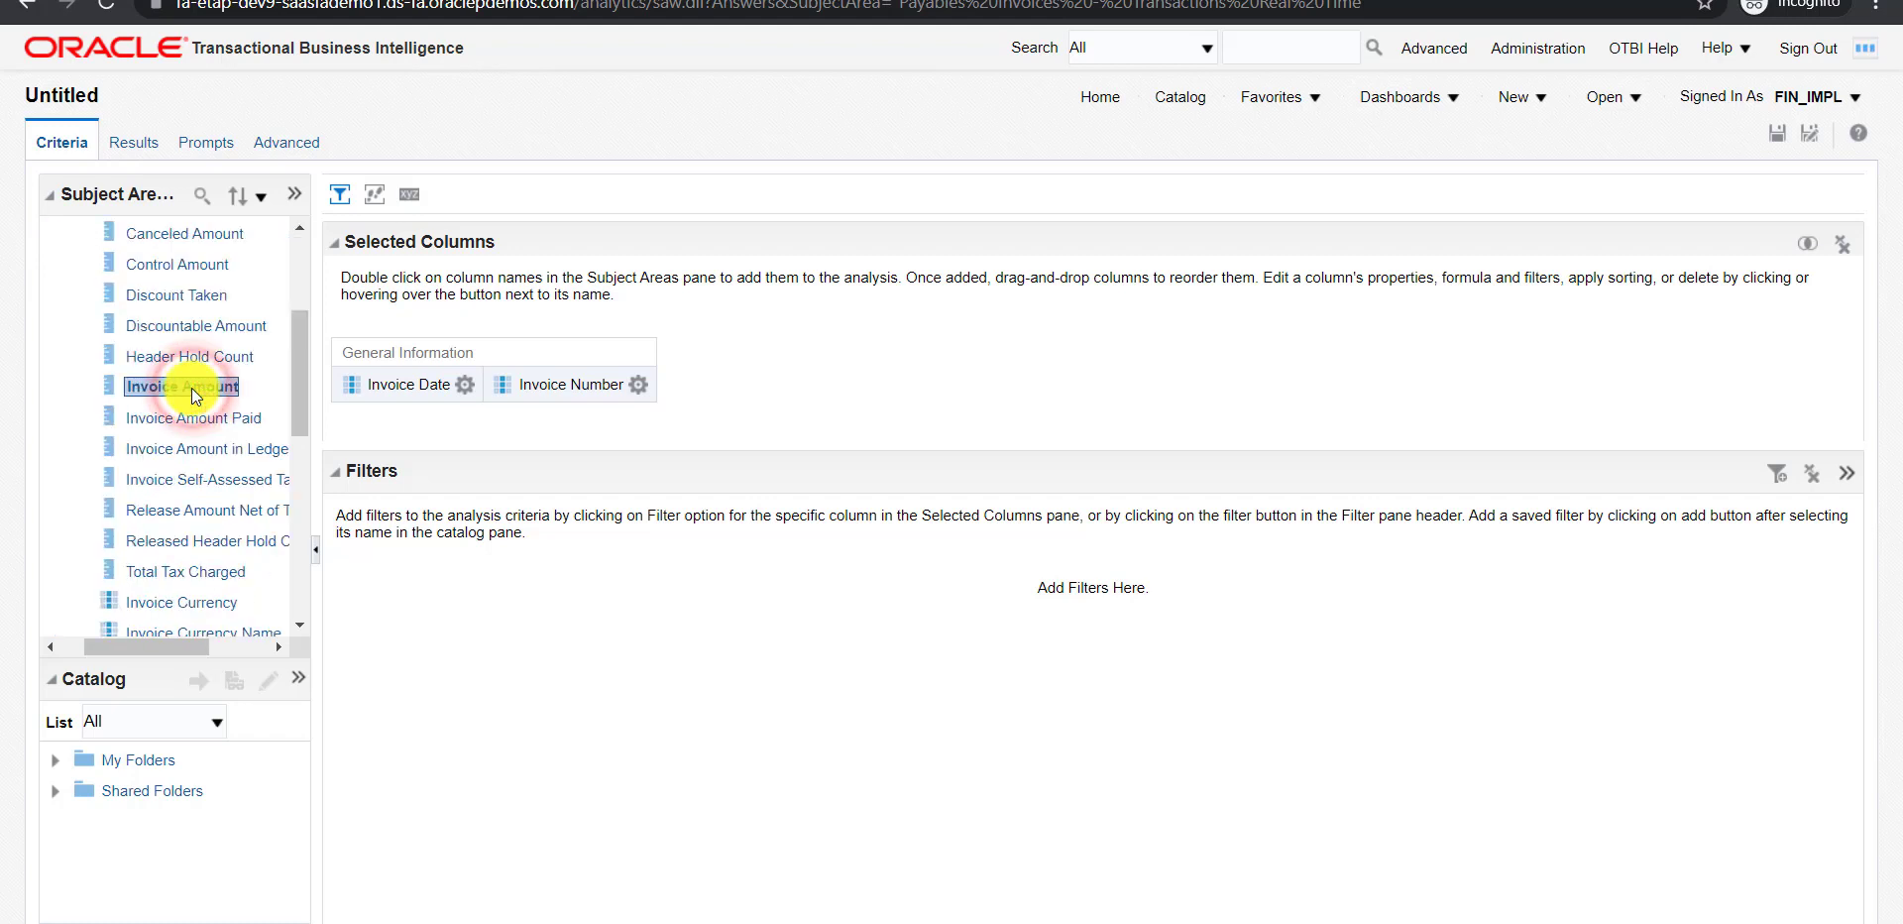
{"action": "double_click", "coordinate": [192, 389]}
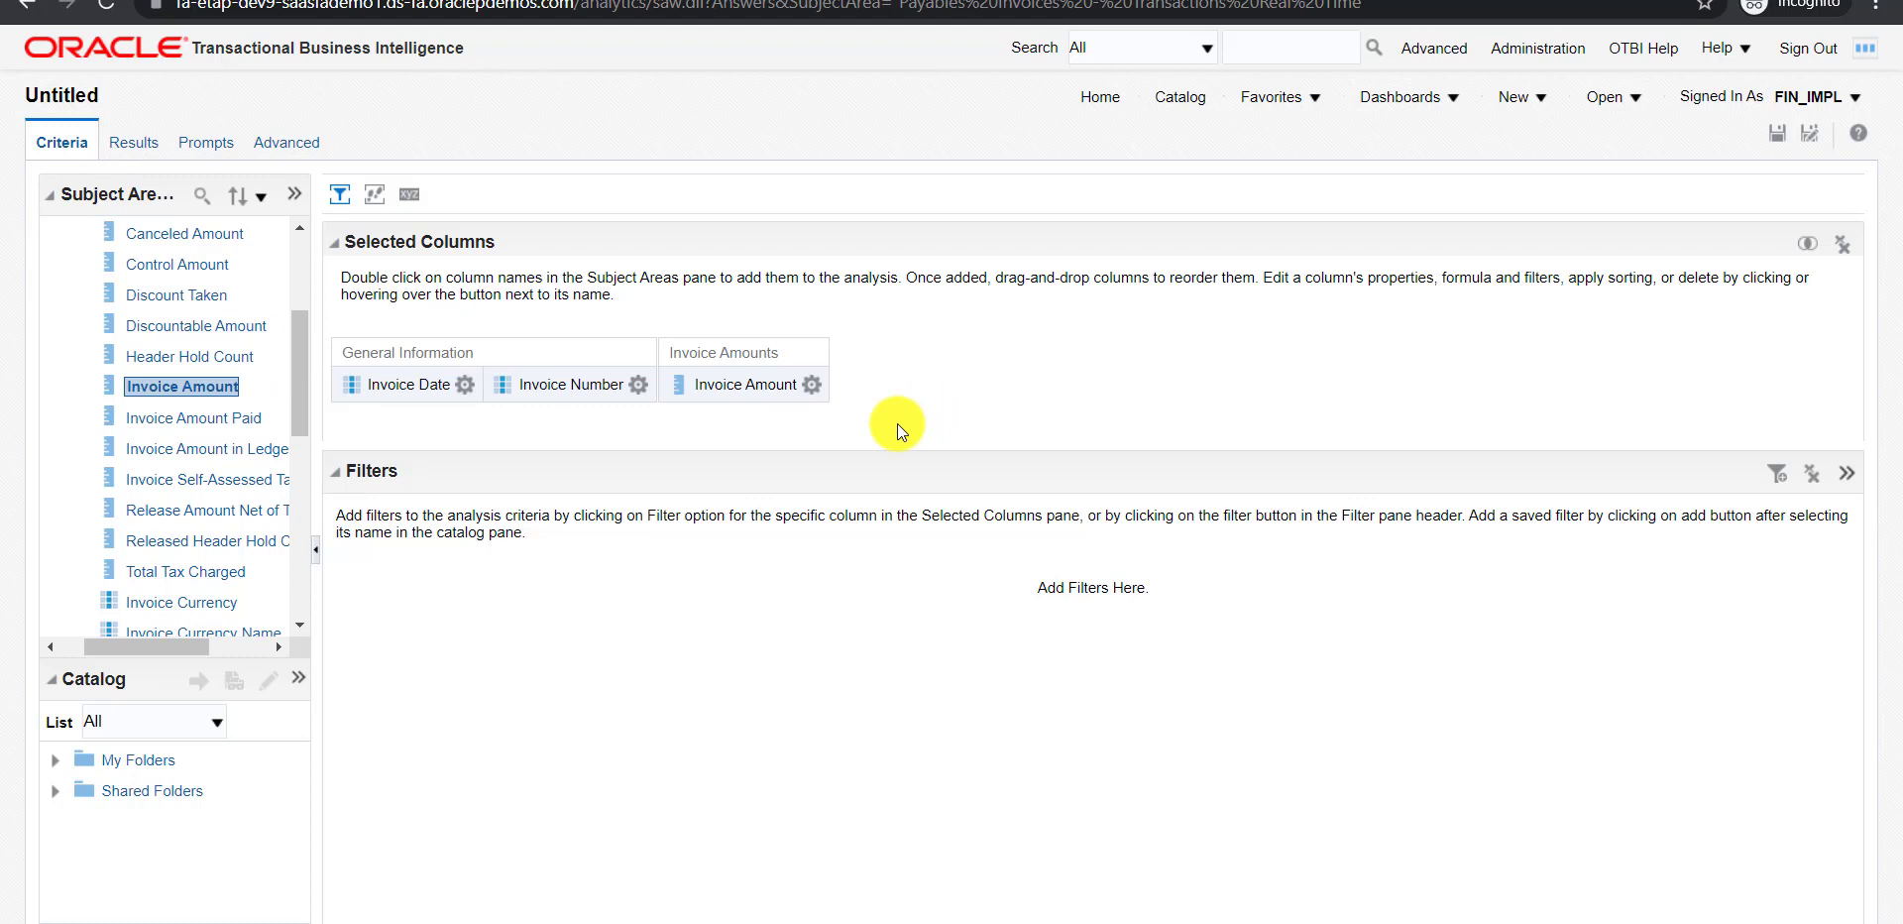
- Collapse the payables subject area and add Supplier - Supplier Real Time as a second subject area
{"action": "left_click_drag", "start_coordinate": [301, 375], "coordinate": [285, 278]}
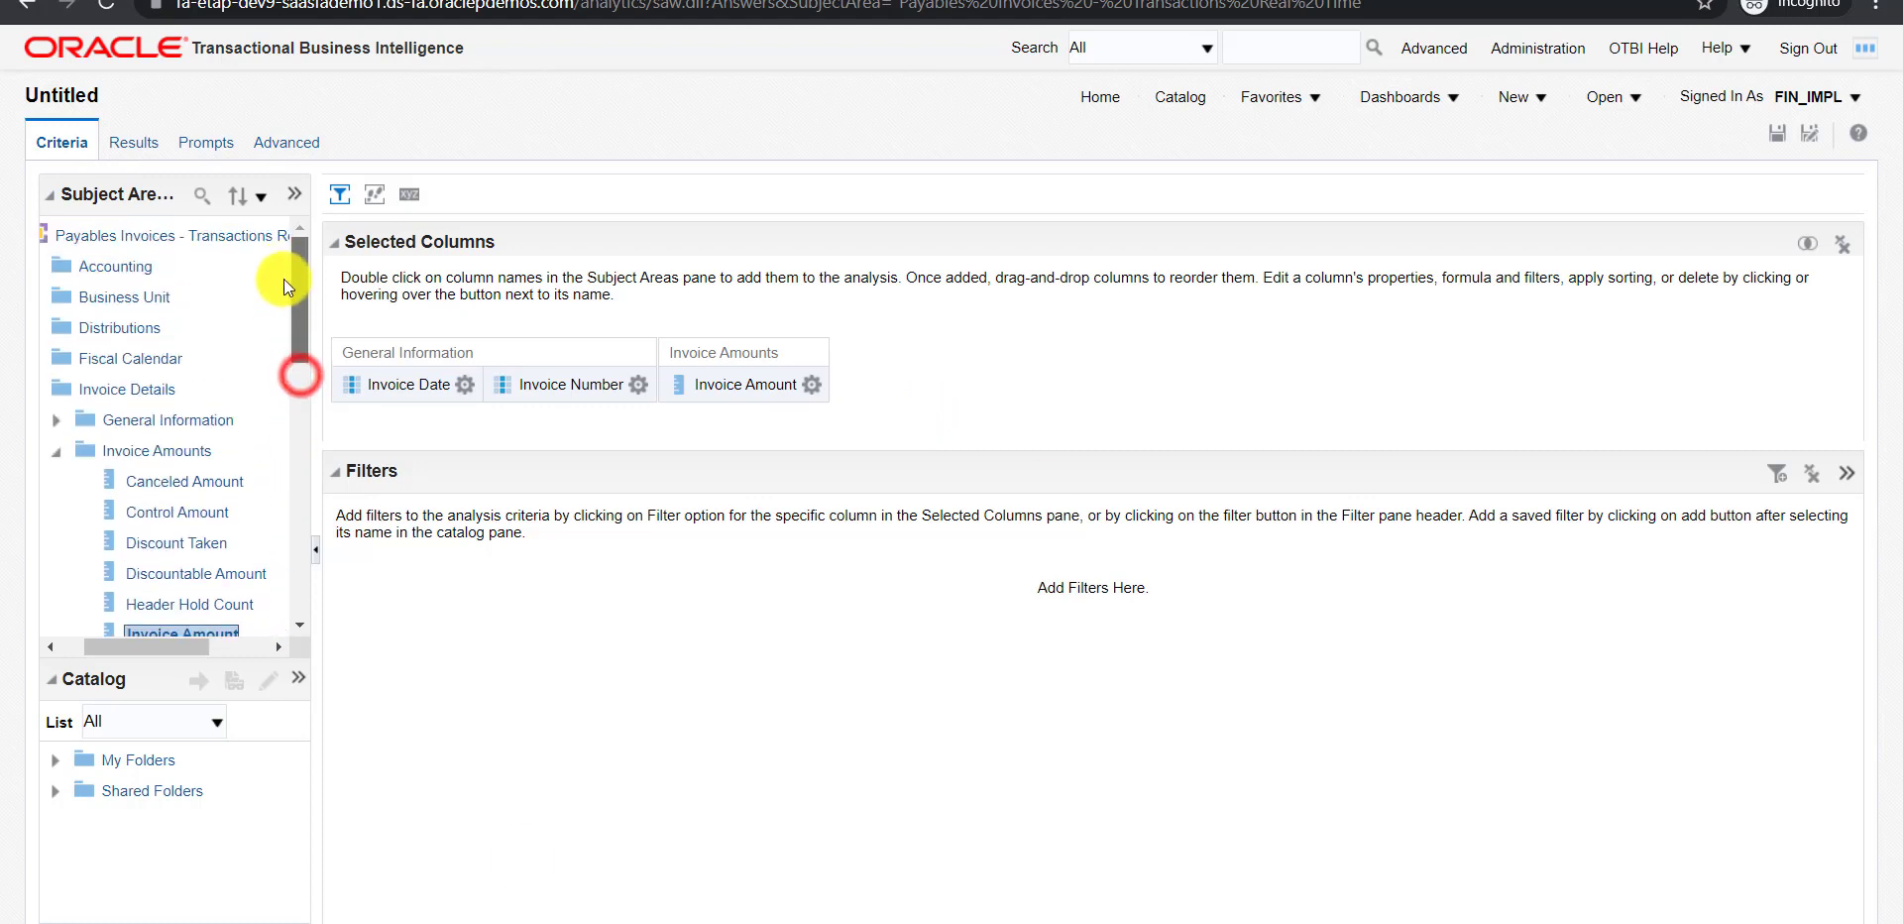
{"action": "left_click_drag", "start_coordinate": [159, 650], "coordinate": [133, 640]}
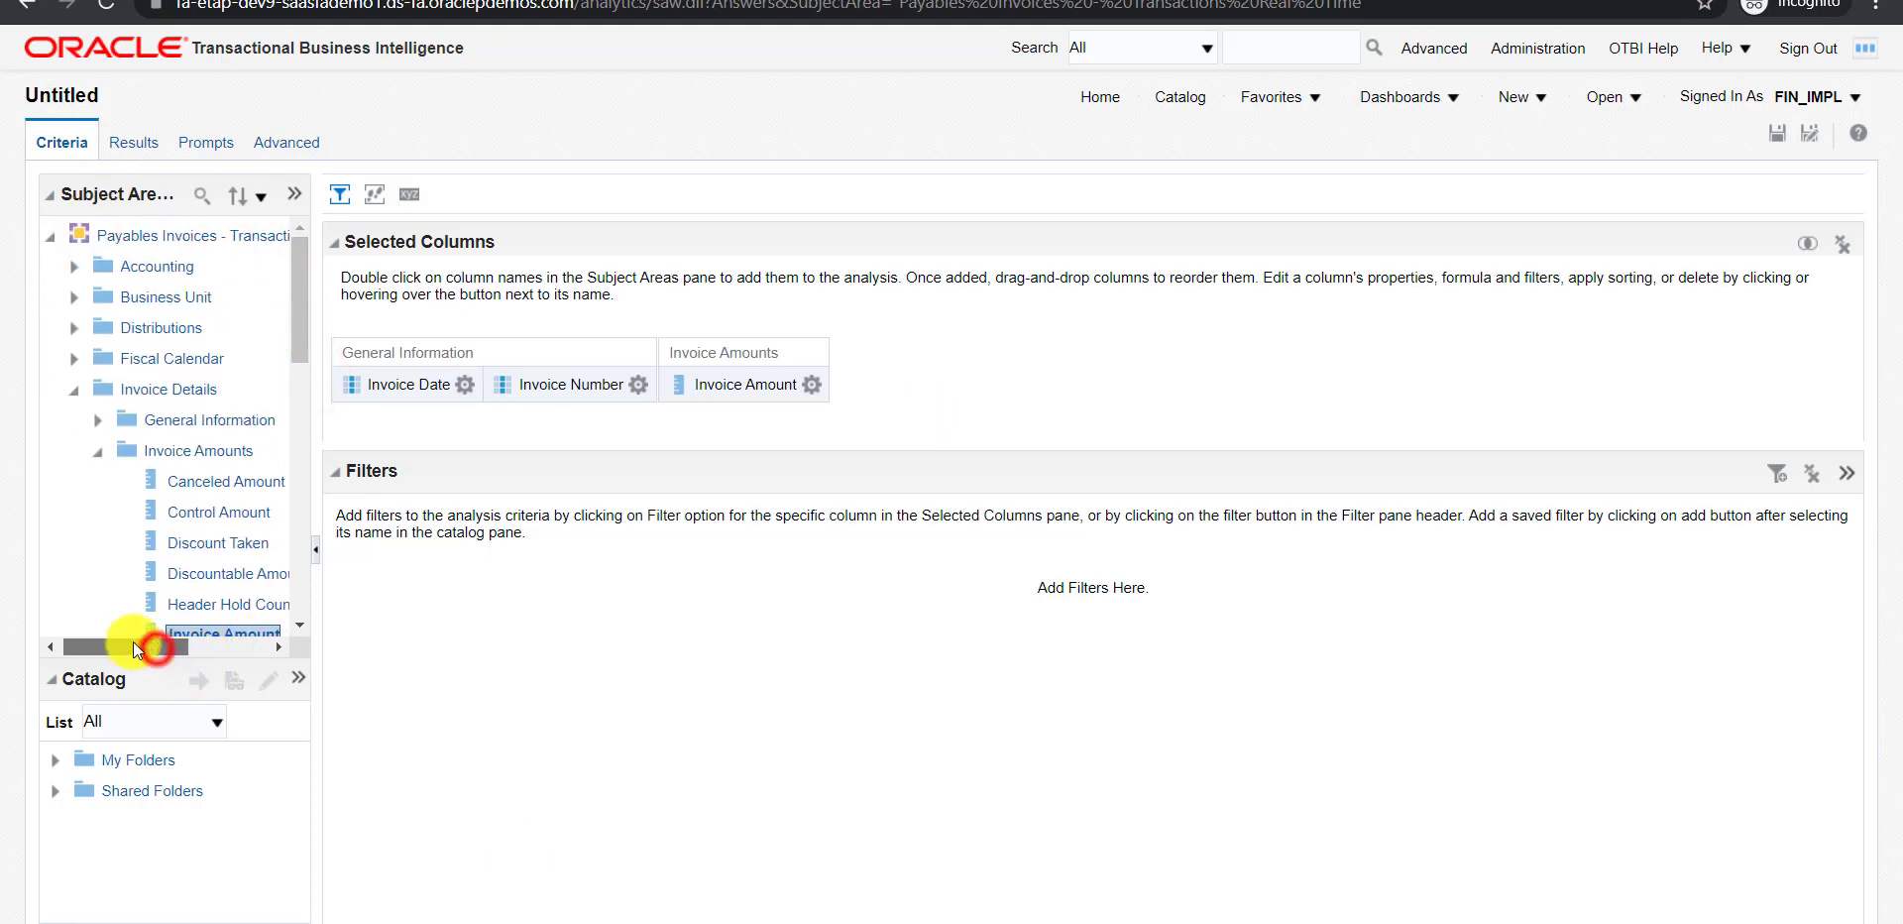
{"action": "left_click", "coordinate": [59, 238]}
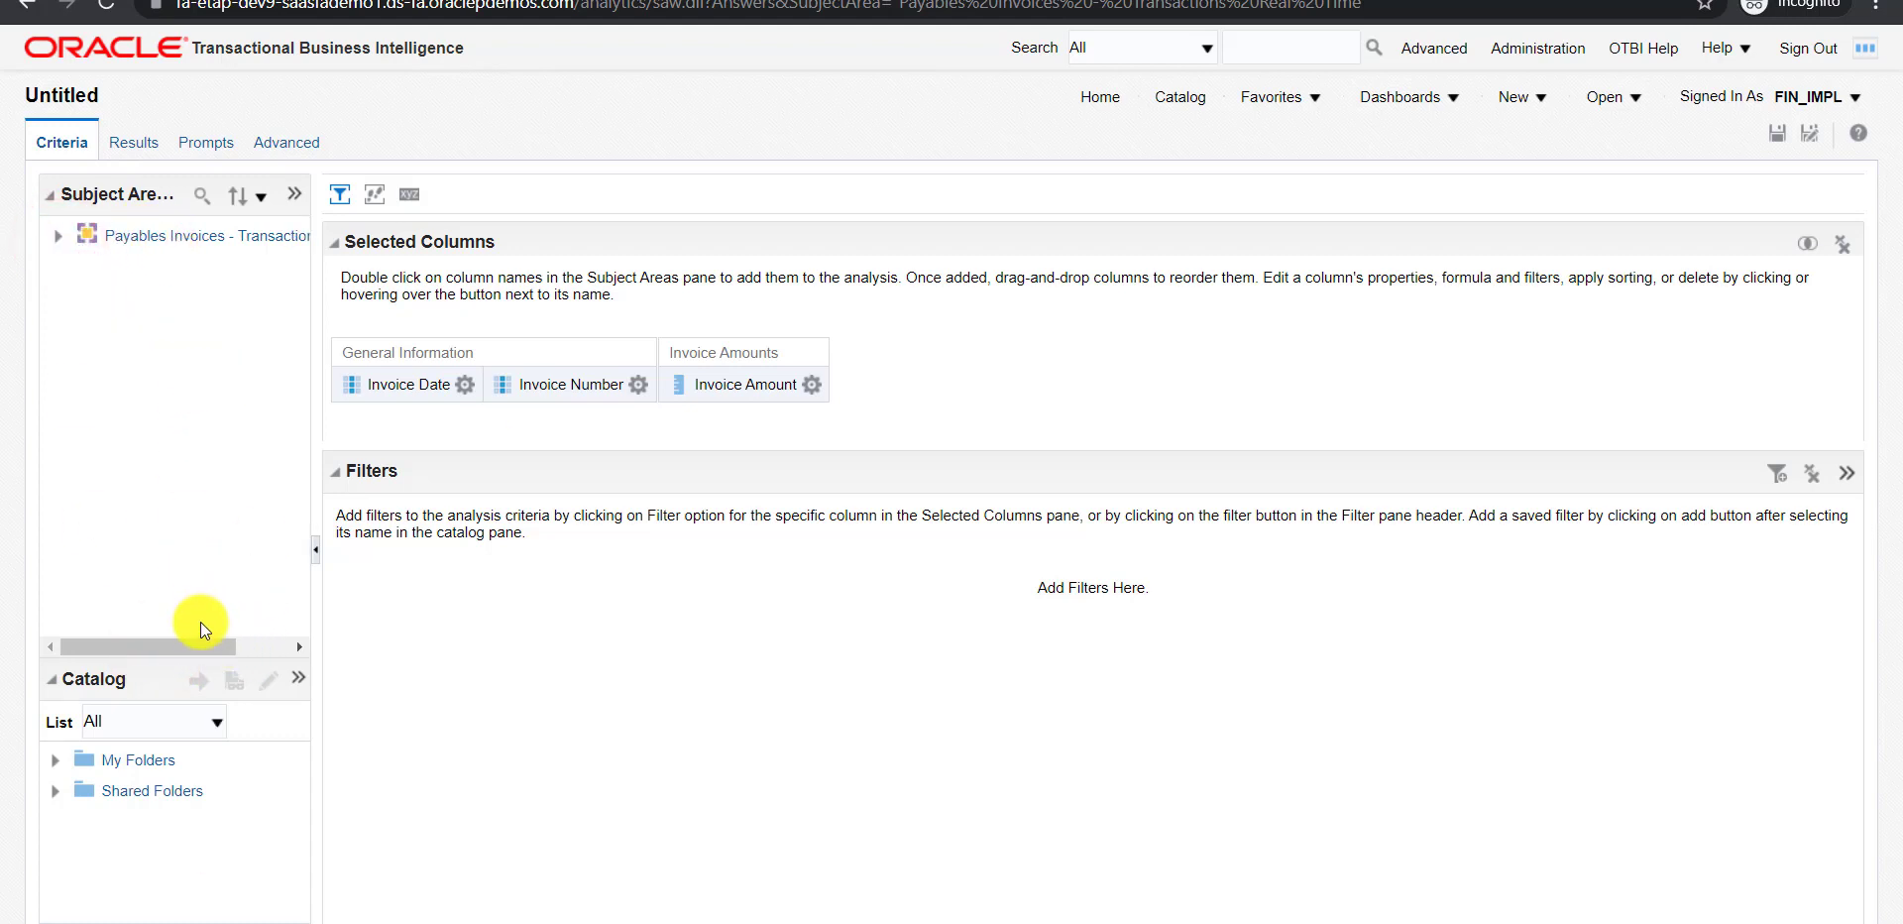
{"action": "left_click_drag", "start_coordinate": [202, 638], "coordinate": [251, 655]}
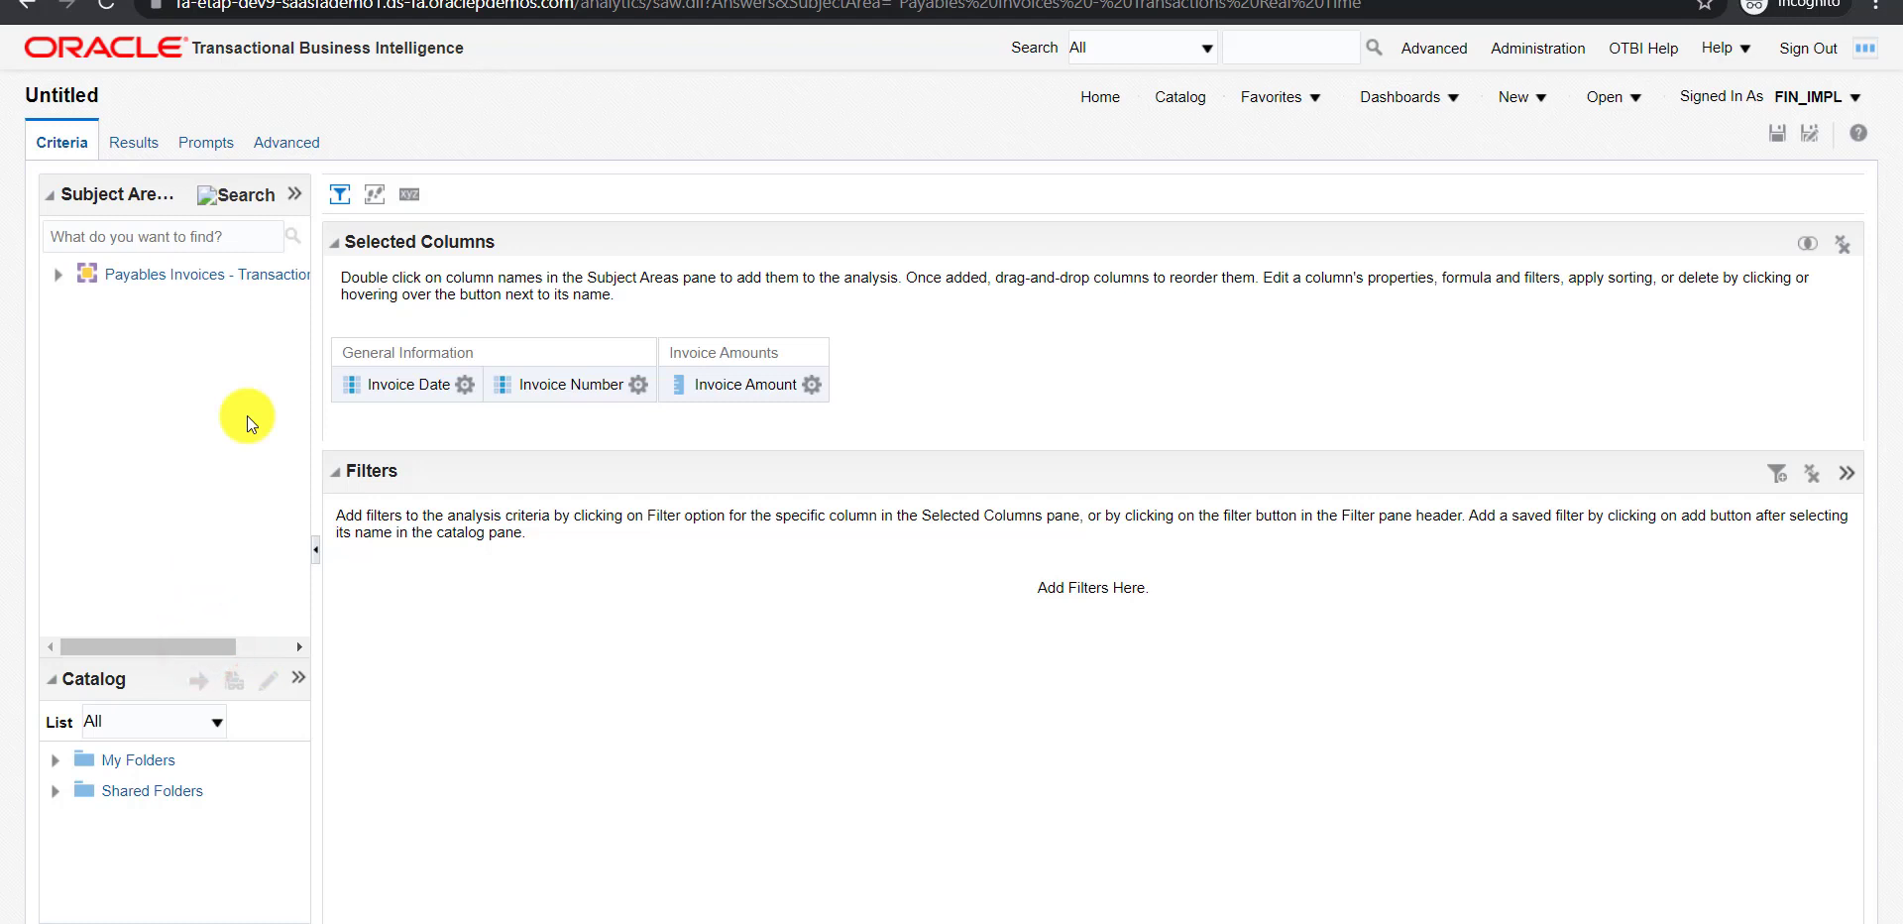
{"action": "left_click", "coordinate": [294, 194]}
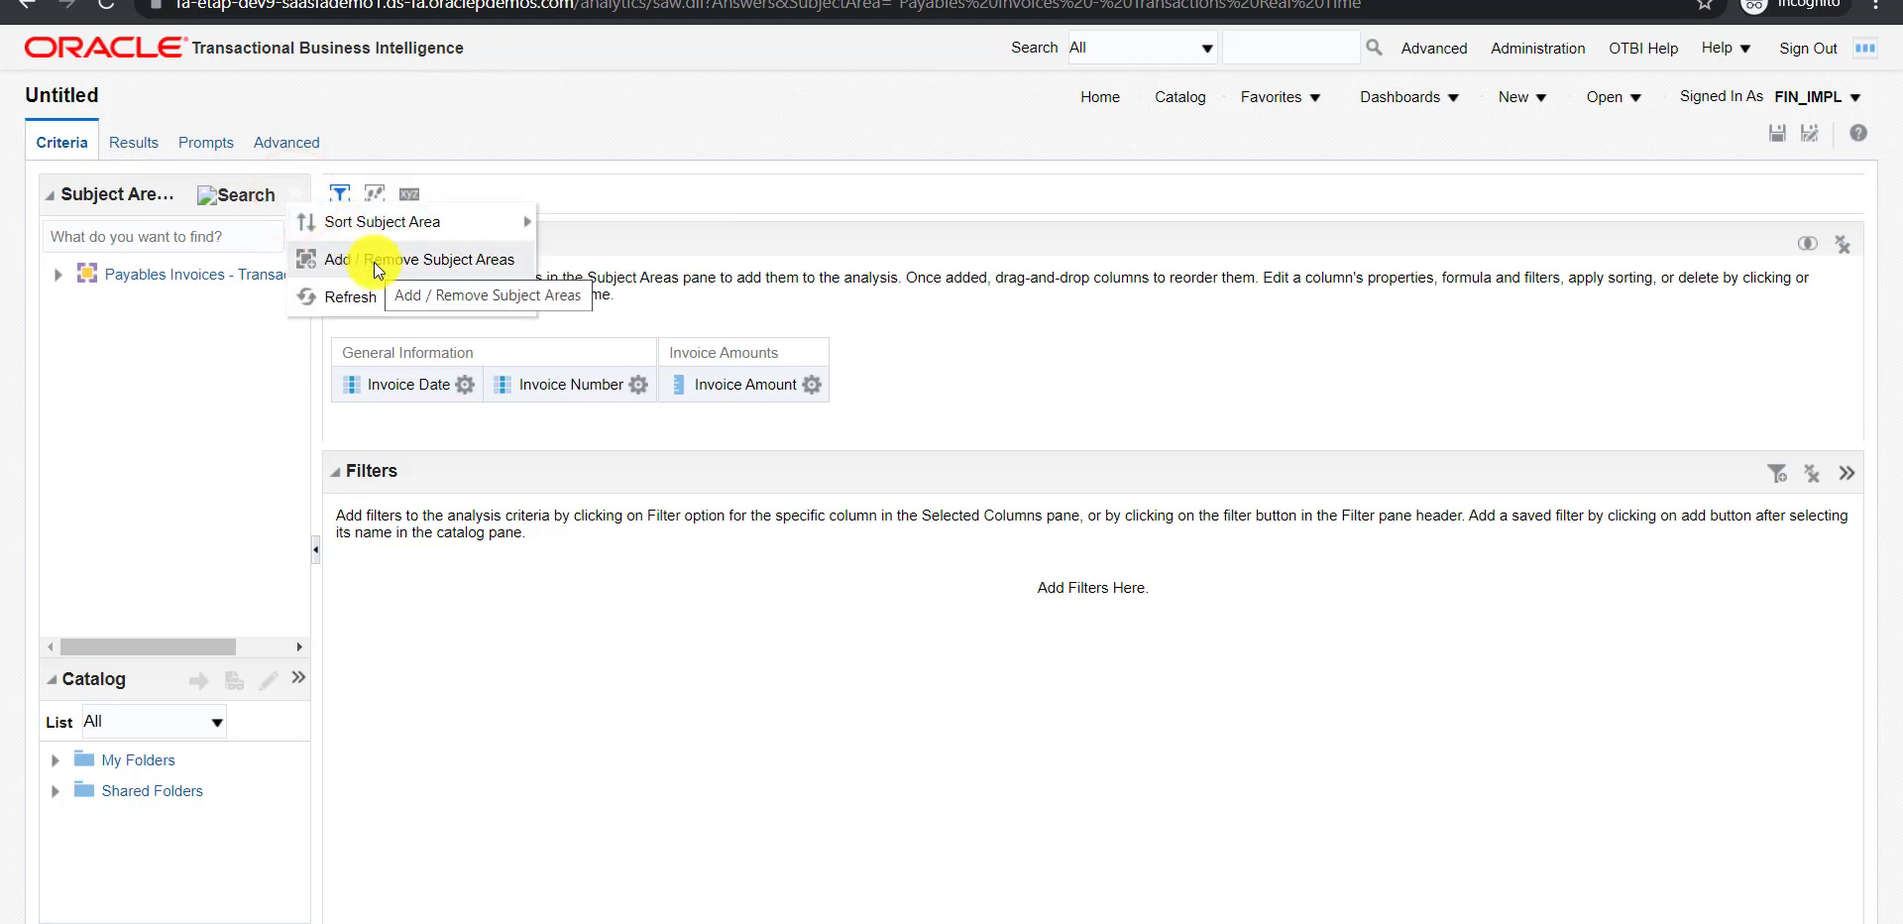
{"action": "left_click", "coordinate": [373, 263]}
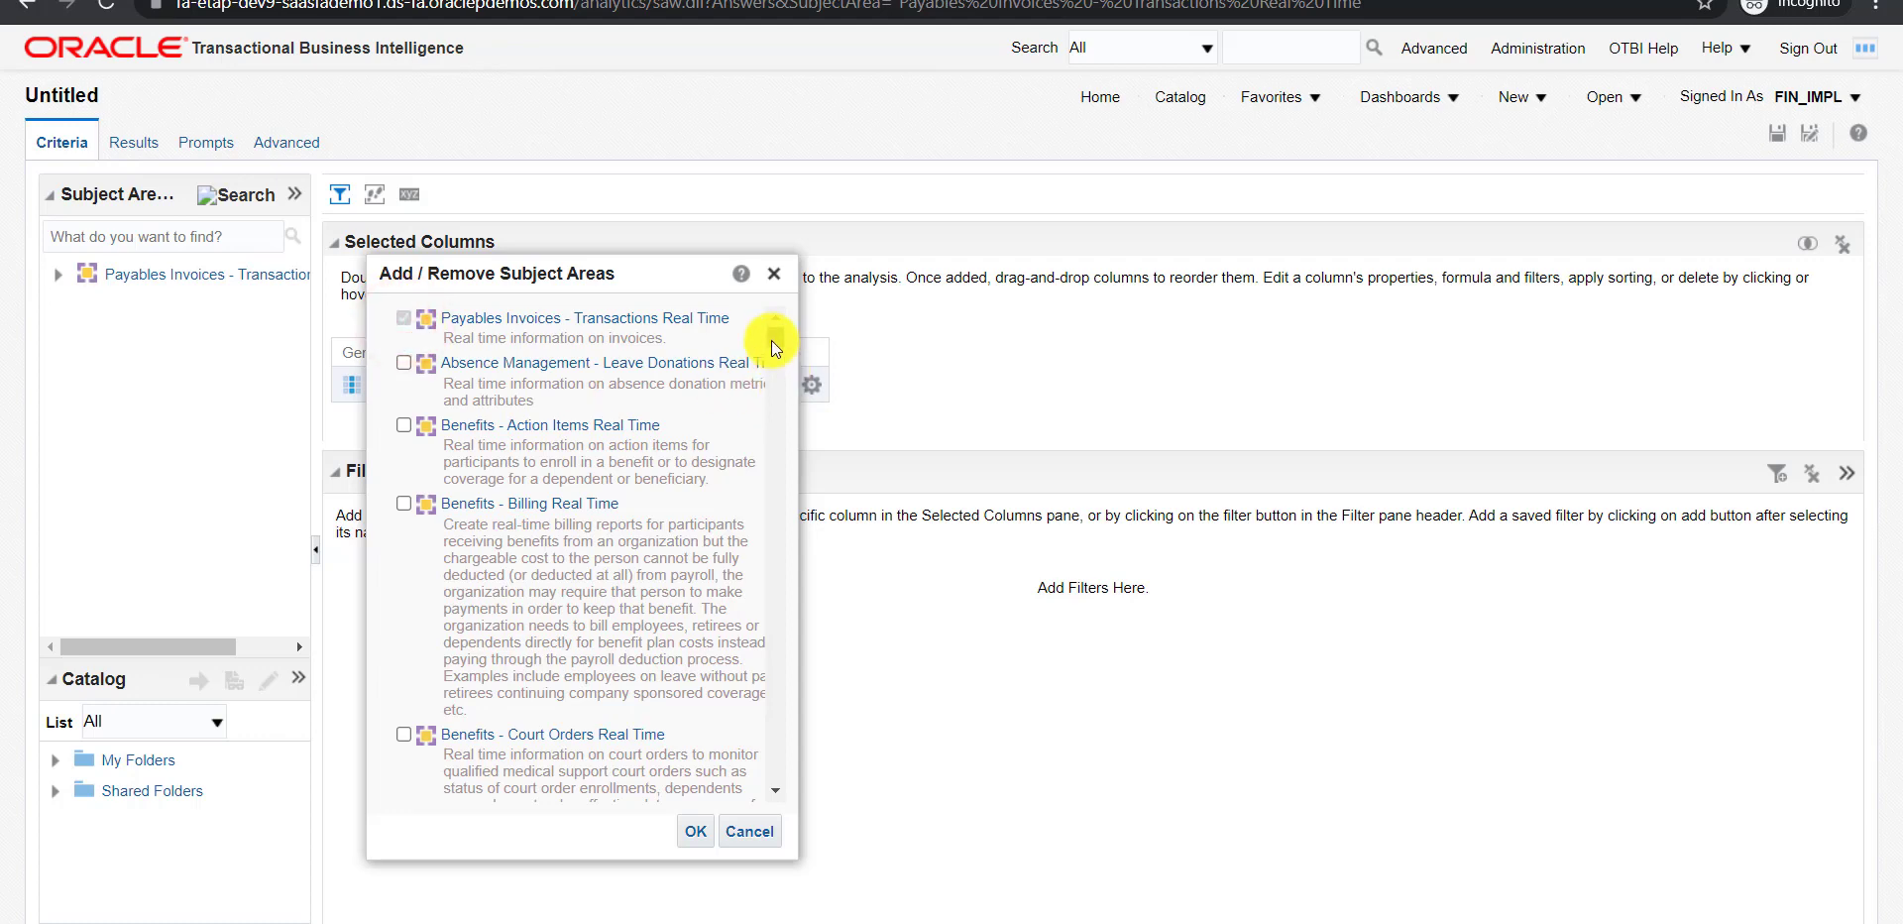
{"action": "left_click_drag", "start_coordinate": [772, 340], "coordinate": [773, 715]}
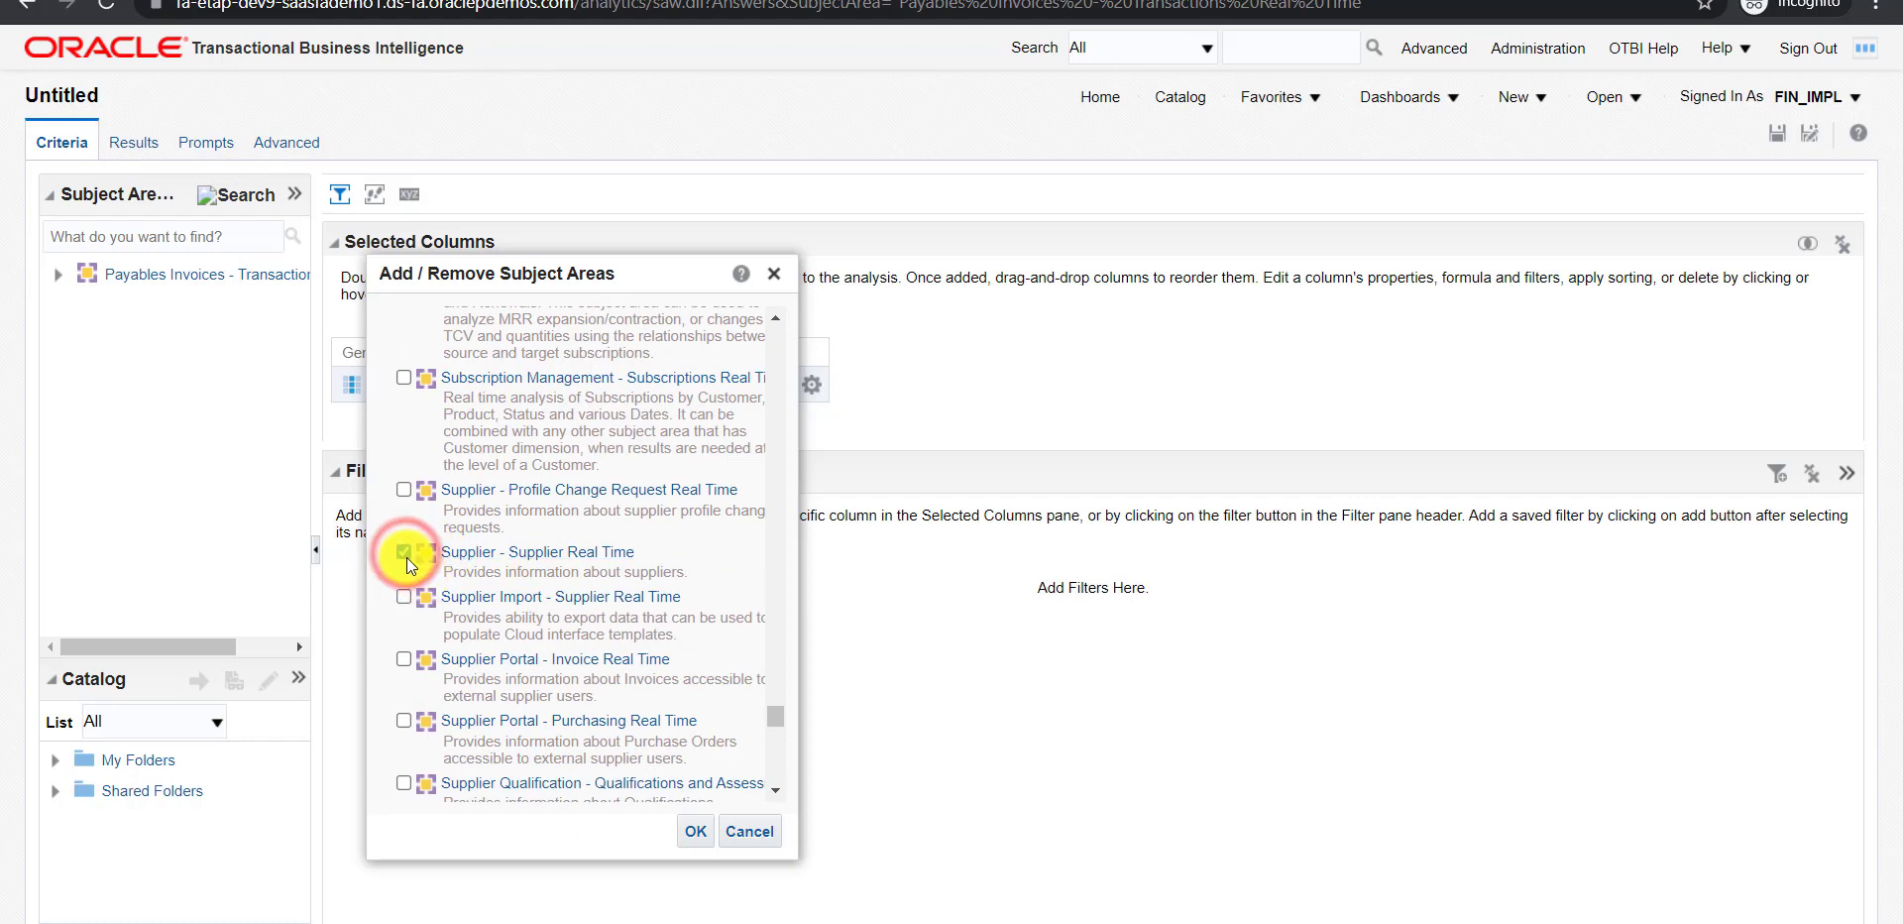
{"action": "left_click", "coordinate": [690, 833]}
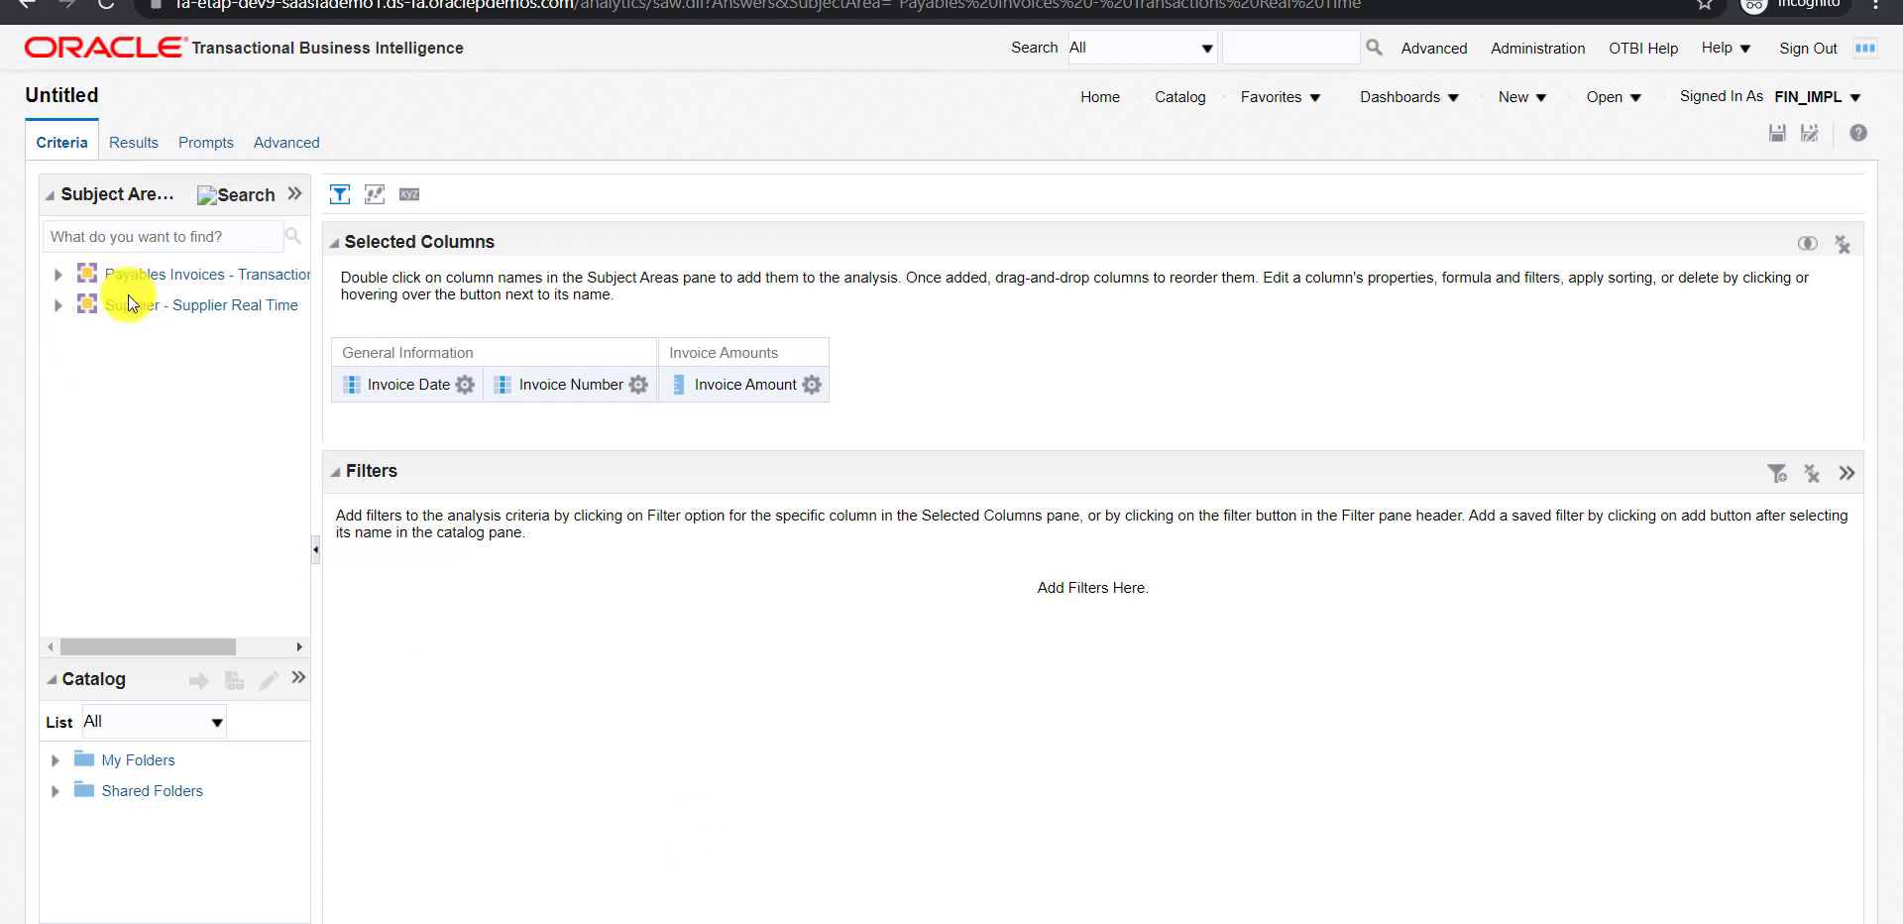
- Add the Supplier Number, Supplier Name and Supplier Type columns from the profile data under Suppliers
{"action": "left_click", "coordinate": [58, 306]}
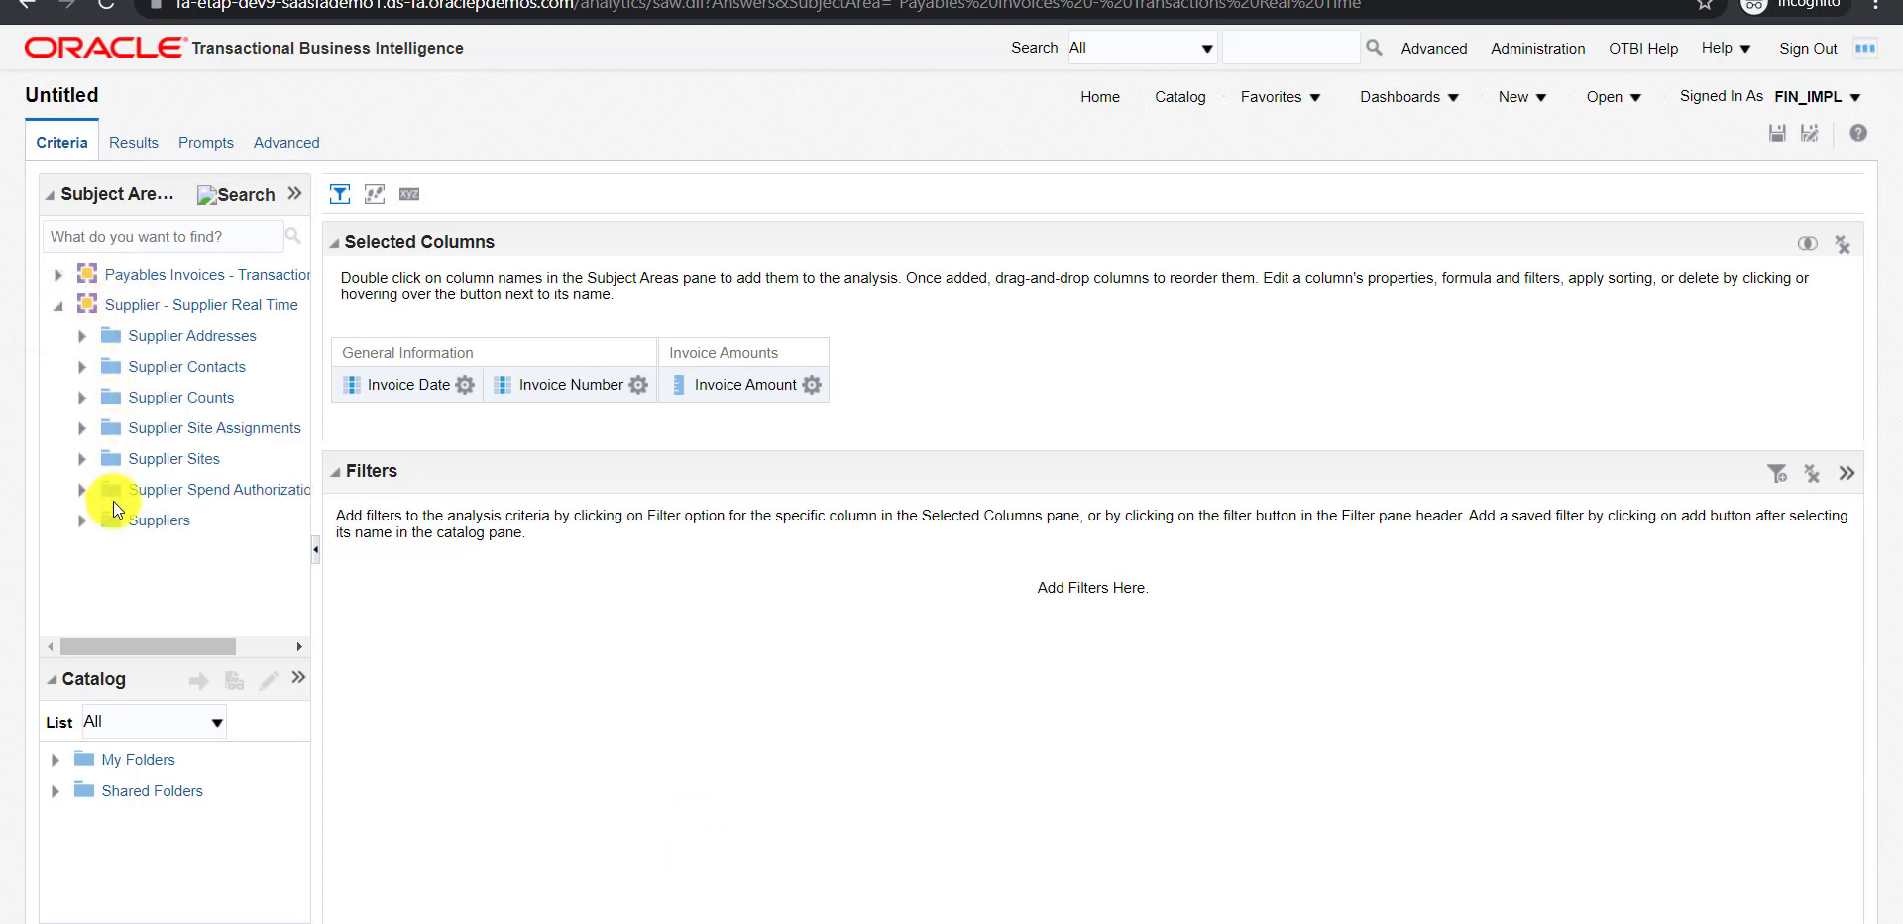
{"action": "left_click", "coordinate": [81, 520]}
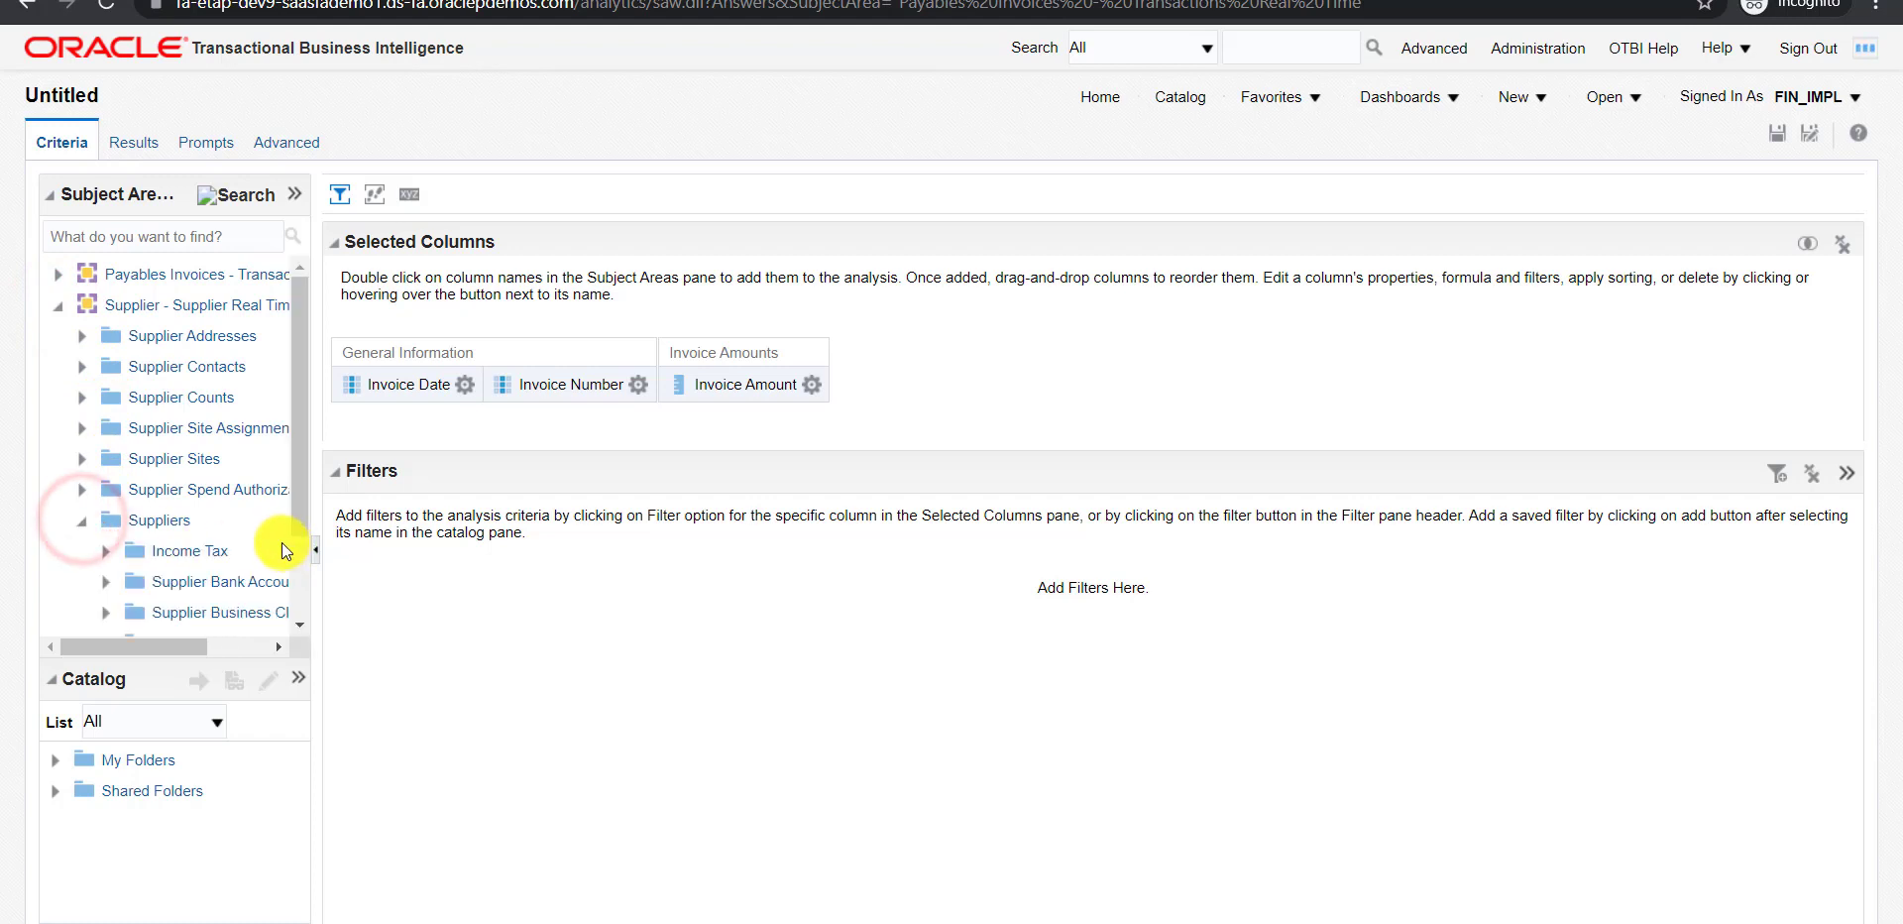
{"action": "scroll", "coordinate": [296, 488], "scroll_direction": "down", "scroll_amount": 1}
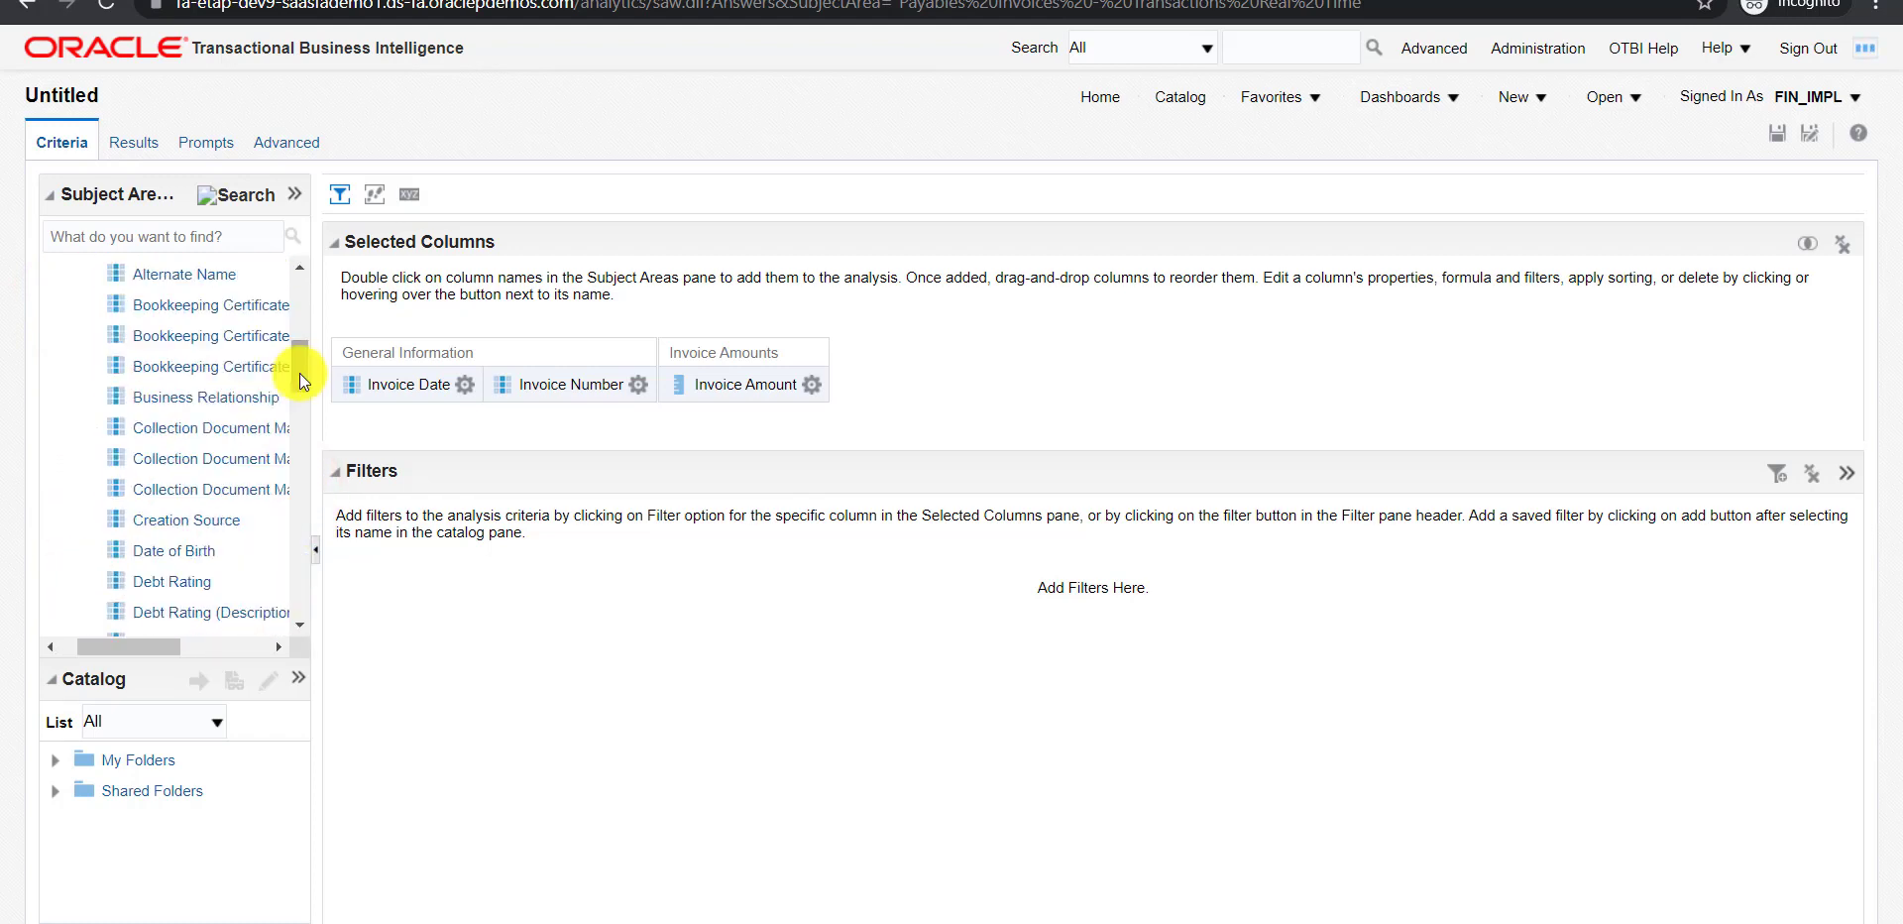
{"action": "left_click_drag", "start_coordinate": [299, 373], "coordinate": [293, 505]}
{"action": "double_click", "coordinate": [204, 496]}
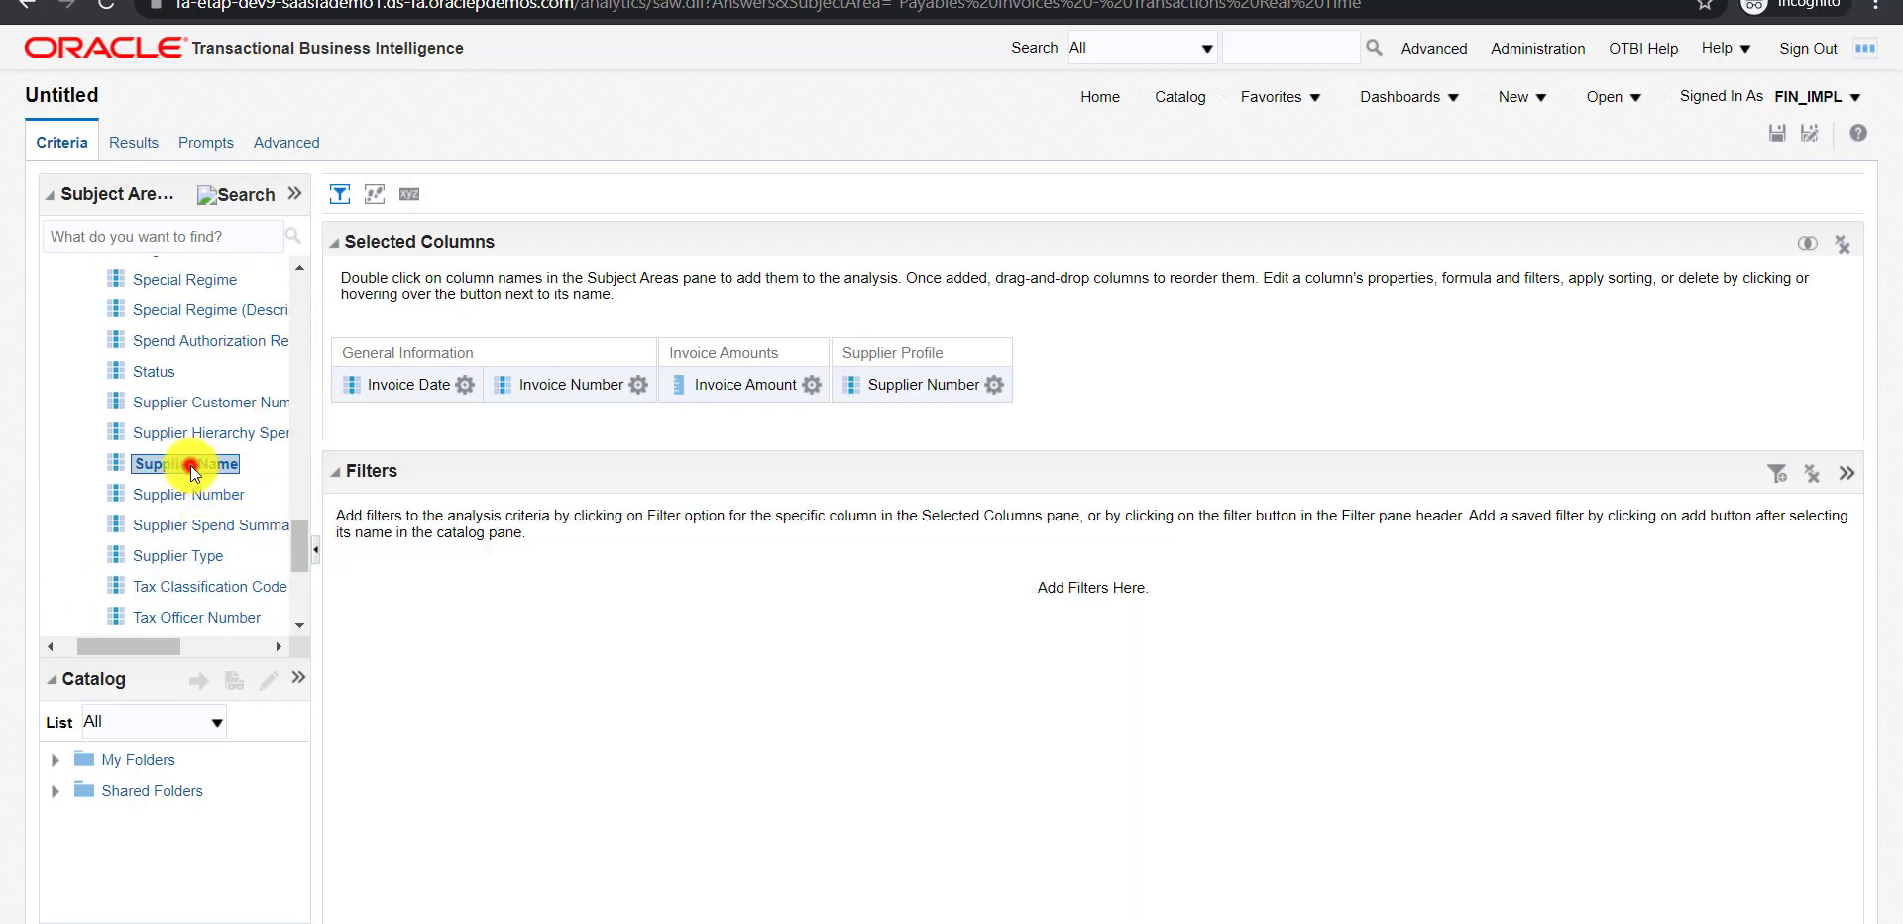
{"action": "double_click", "coordinate": [189, 464]}
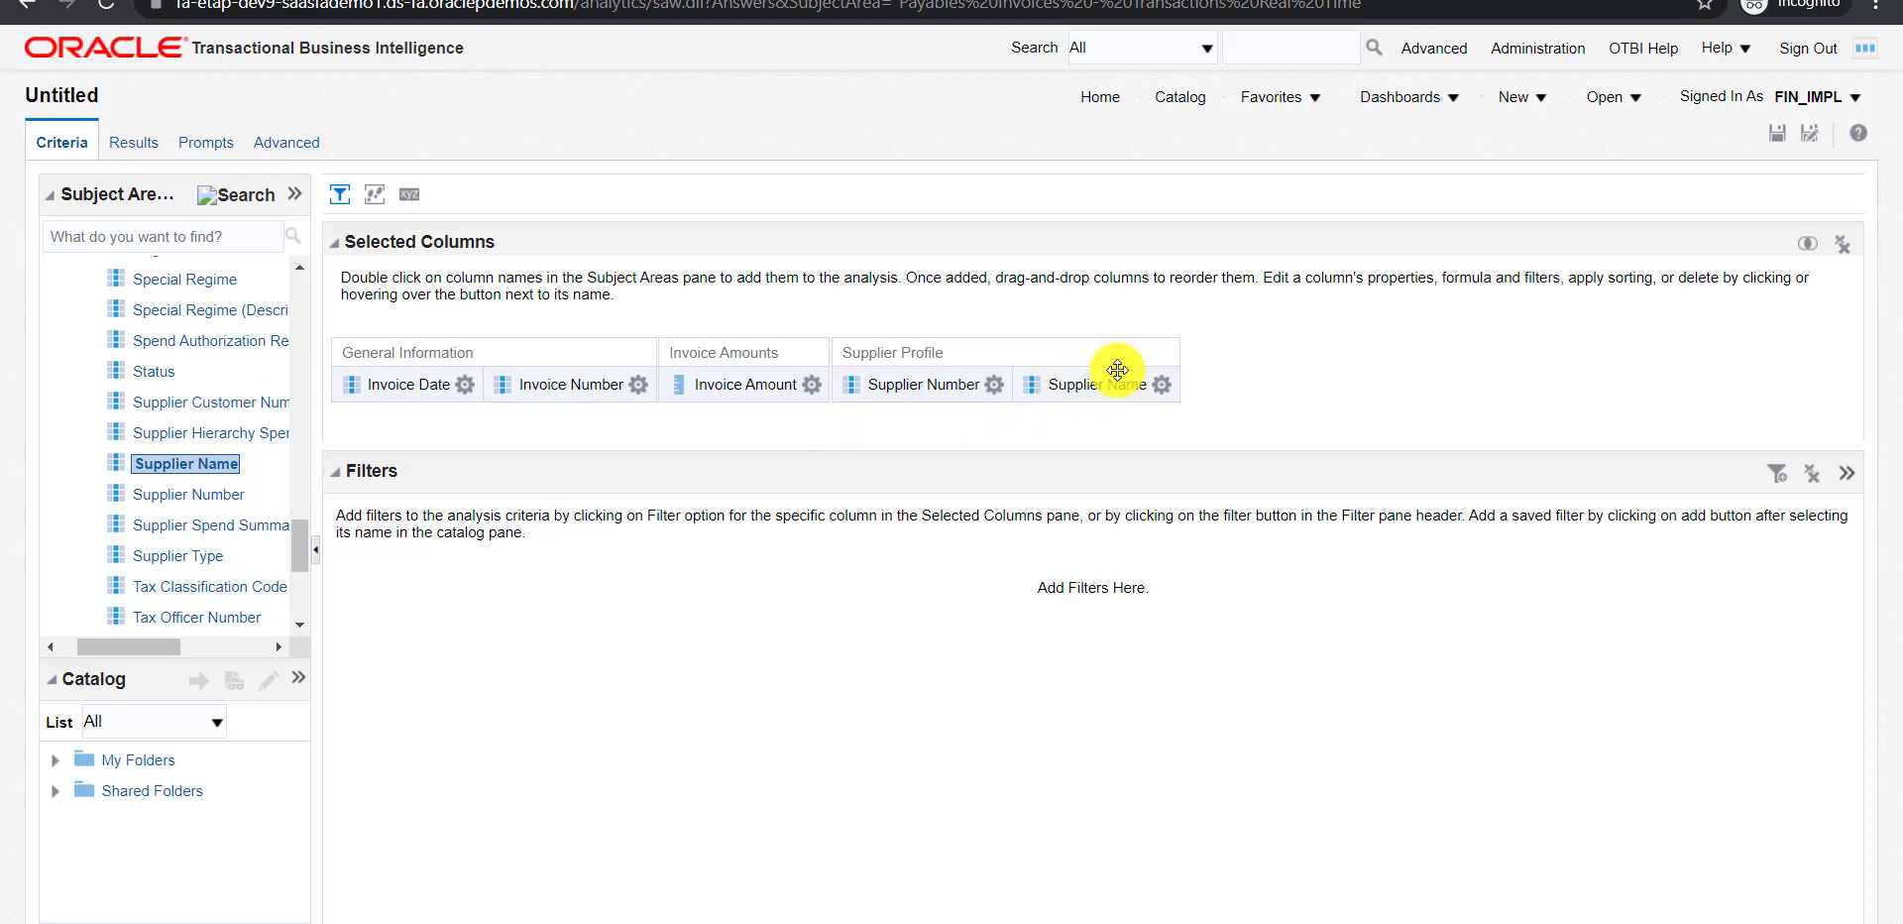
{"action": "left_click_drag", "start_coordinate": [294, 534], "coordinate": [293, 543]}
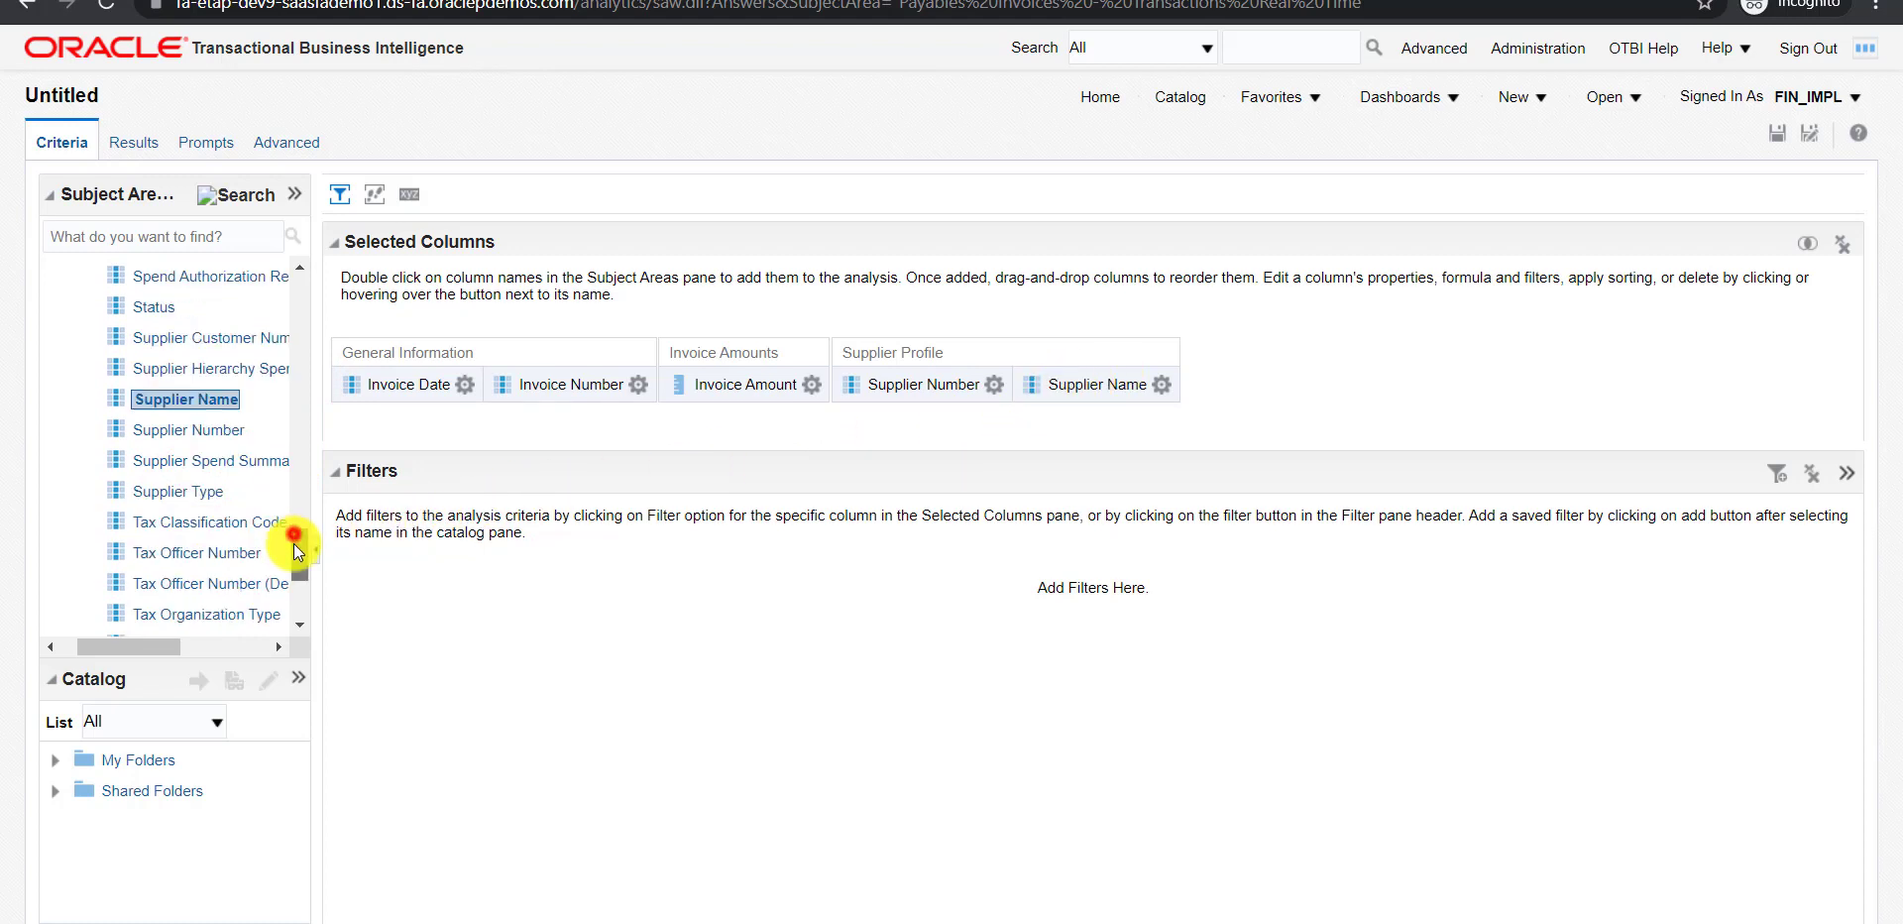
{"action": "double_click", "coordinate": [212, 492]}
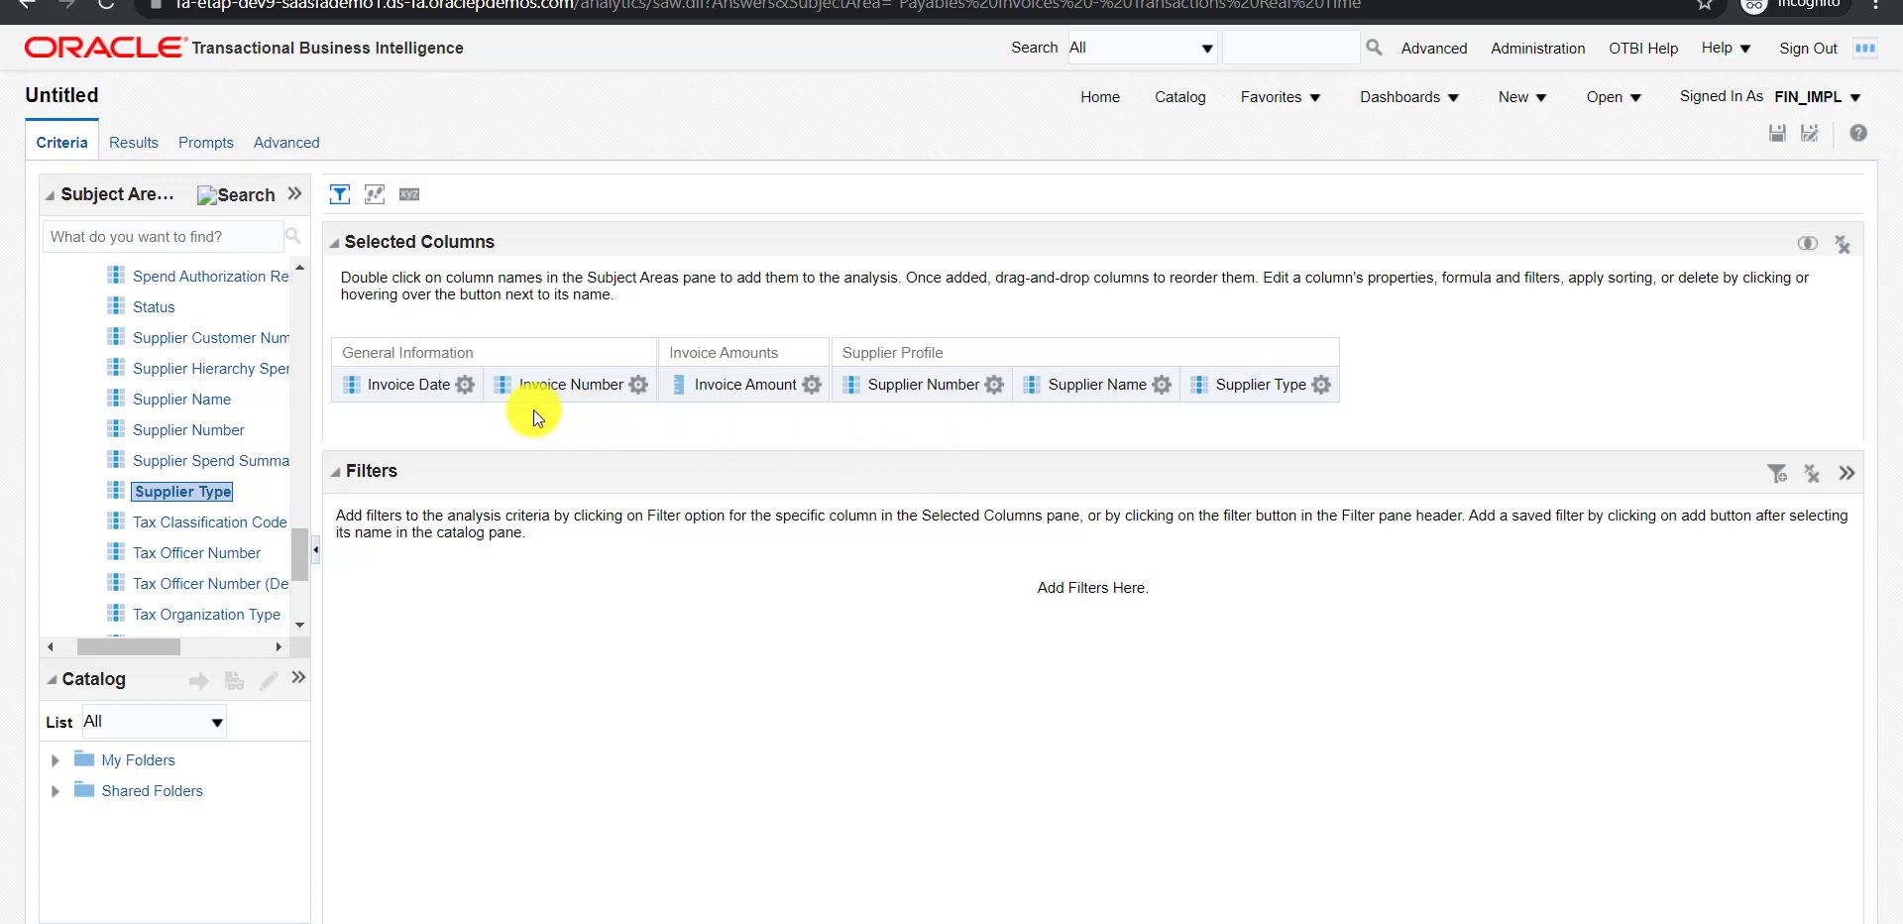
- Look at the column options of Invoice Date, including its sorting choices
{"action": "left_click", "coordinate": [466, 385]}
{"action": "mouse_move", "coordinate": [625, 415]}
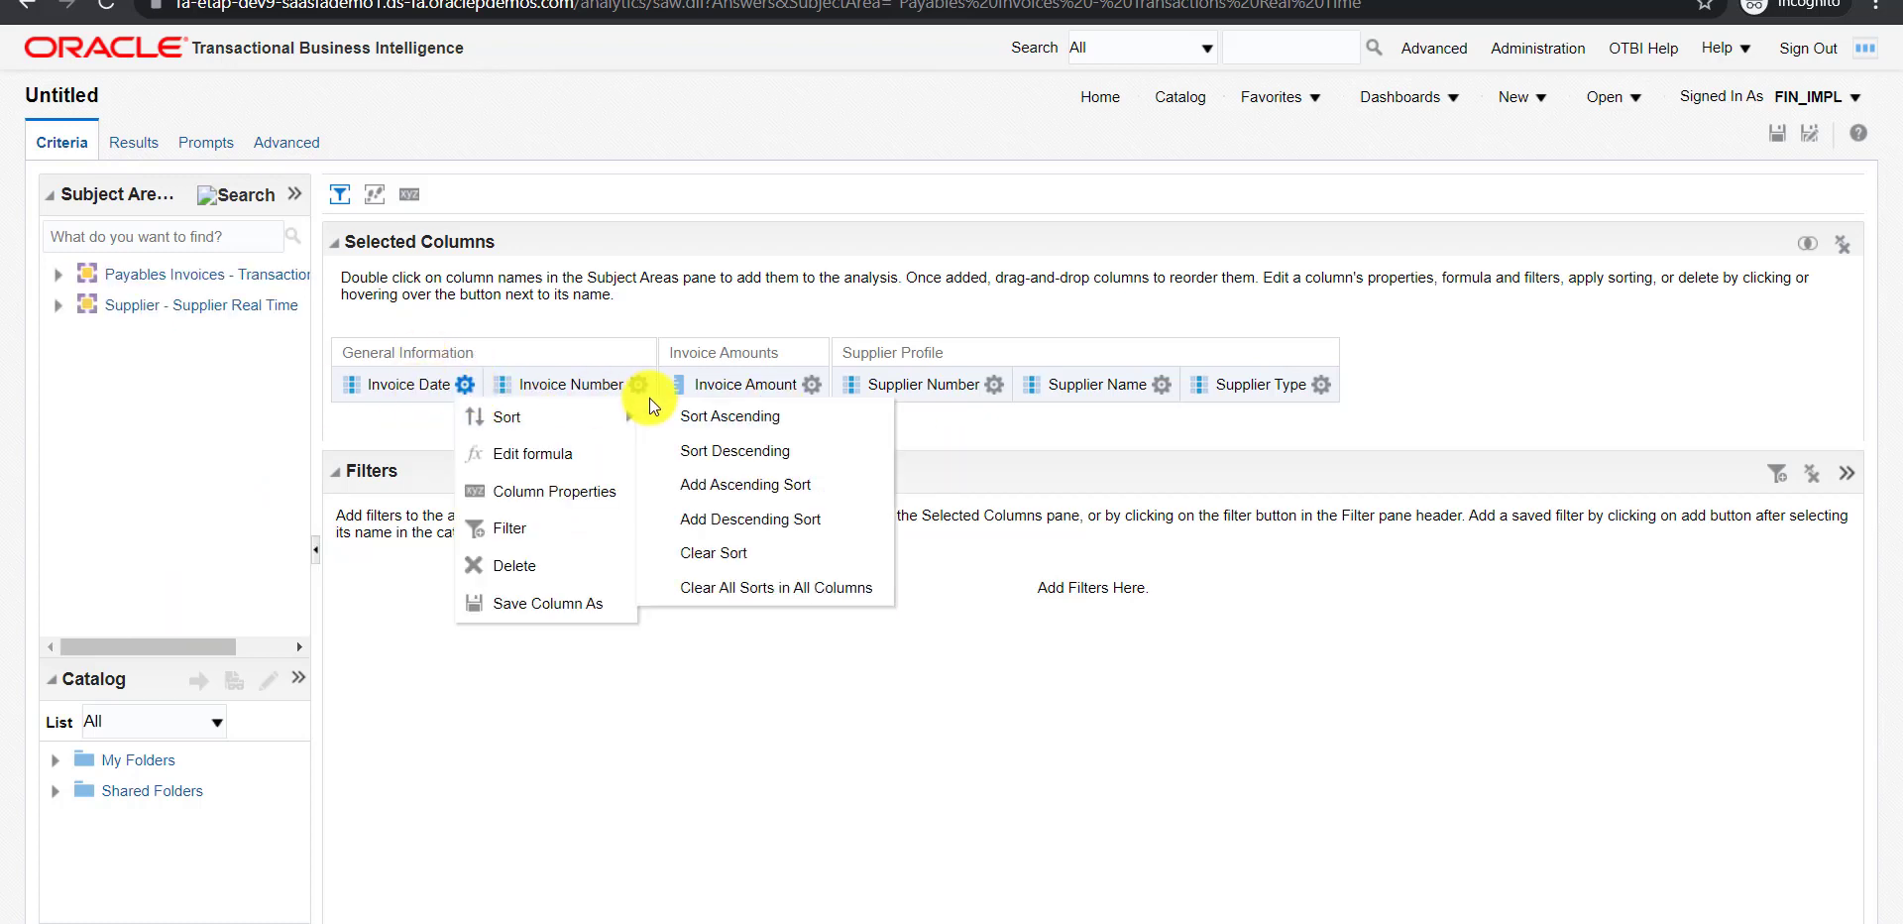
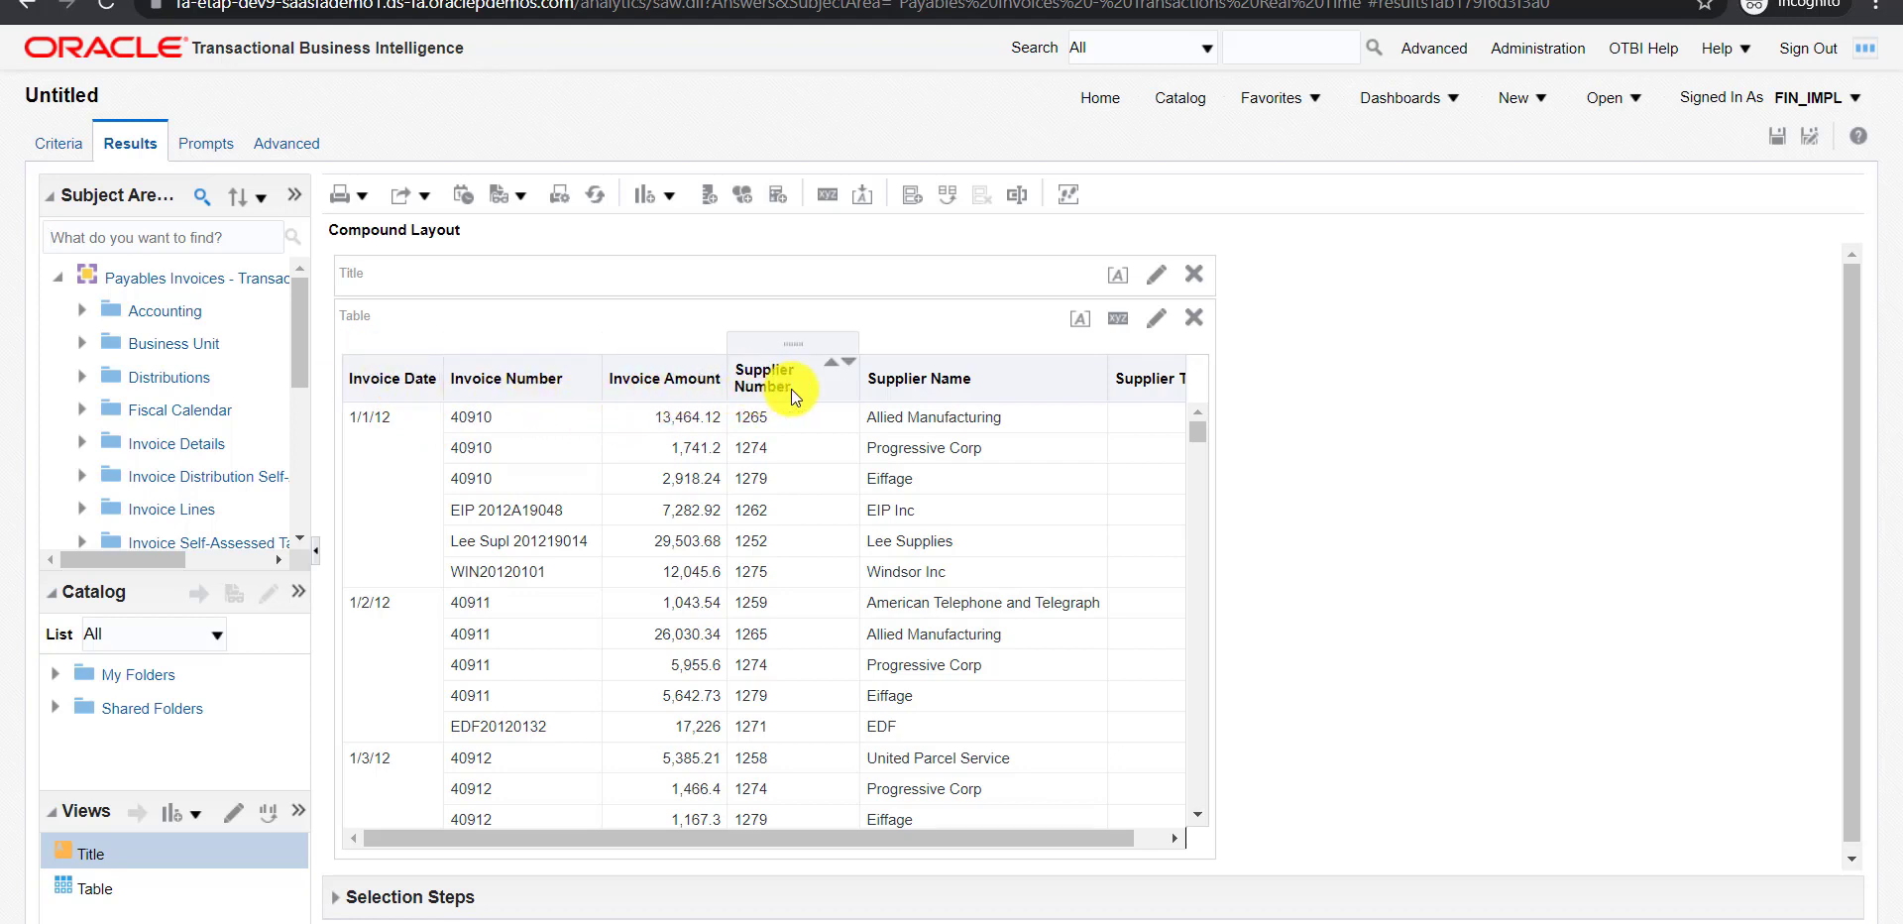
- Examine the invoice and supplier rows in the analysis results table
{"action": "left_click_drag", "start_coordinate": [560, 836], "coordinate": [513, 839]}
{"action": "scroll", "coordinate": [781, 692], "scroll_direction": "down", "scroll_amount": 3}
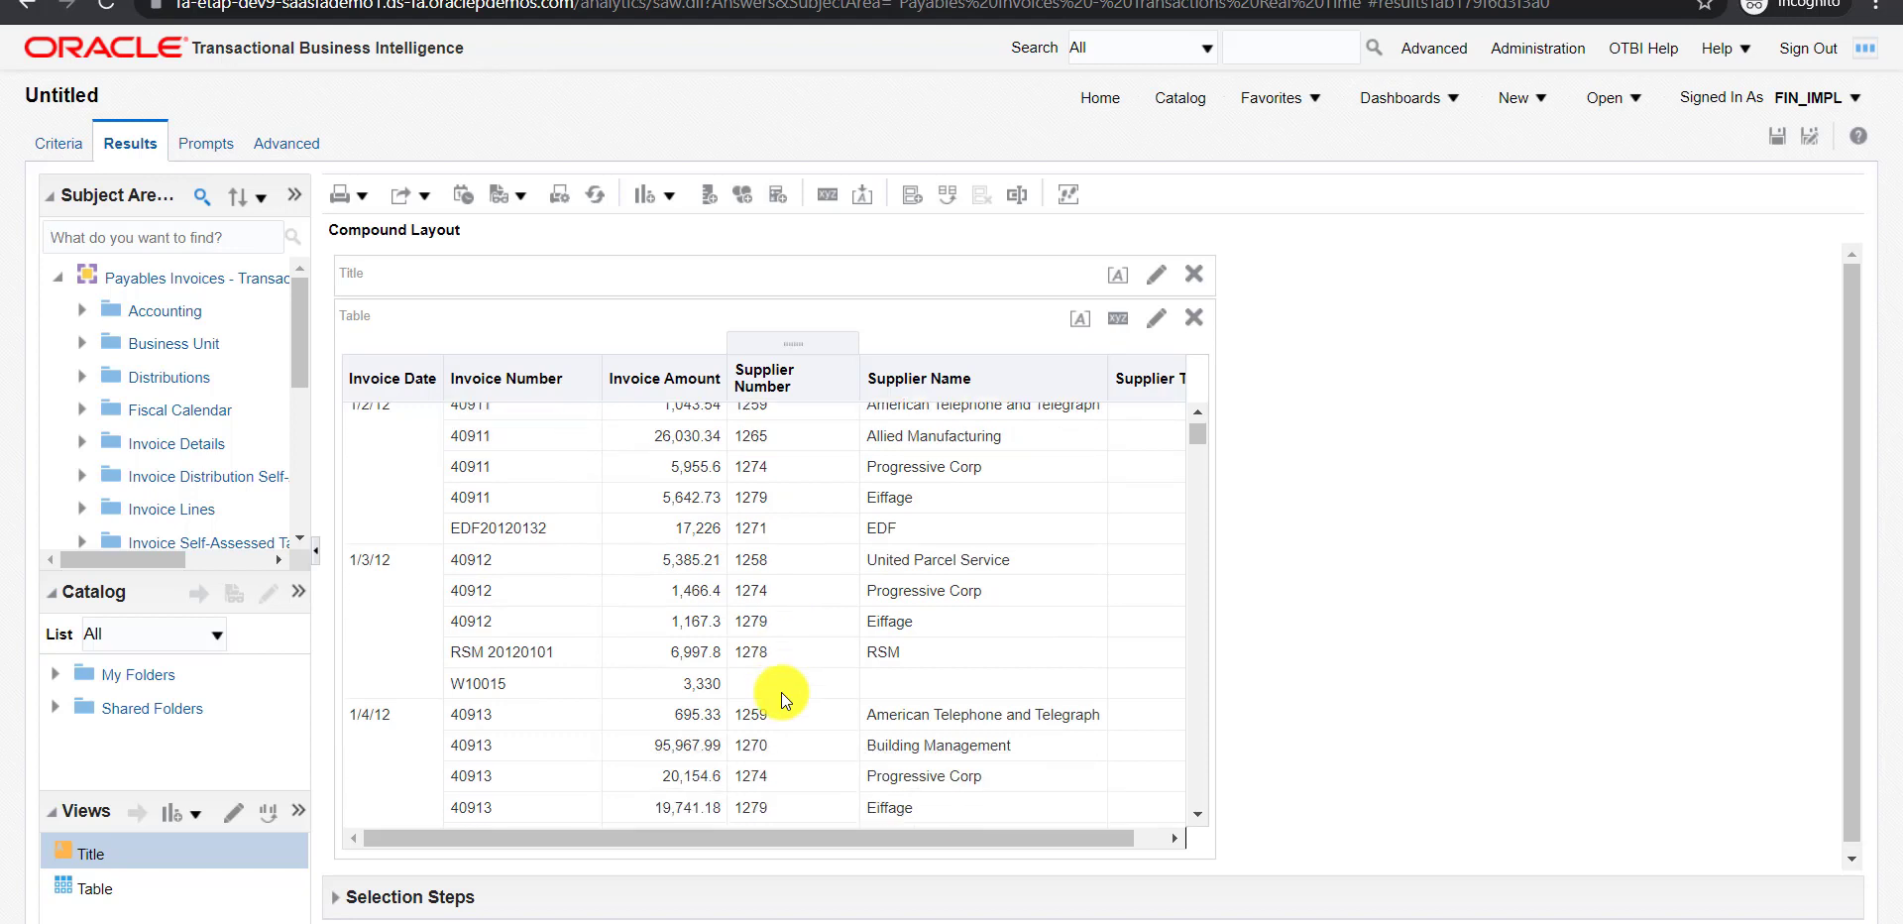
{"action": "scroll", "coordinate": [781, 692], "scroll_direction": "down", "scroll_amount": 2}
{"action": "scroll", "coordinate": [781, 692], "scroll_direction": "up", "scroll_amount": 5}
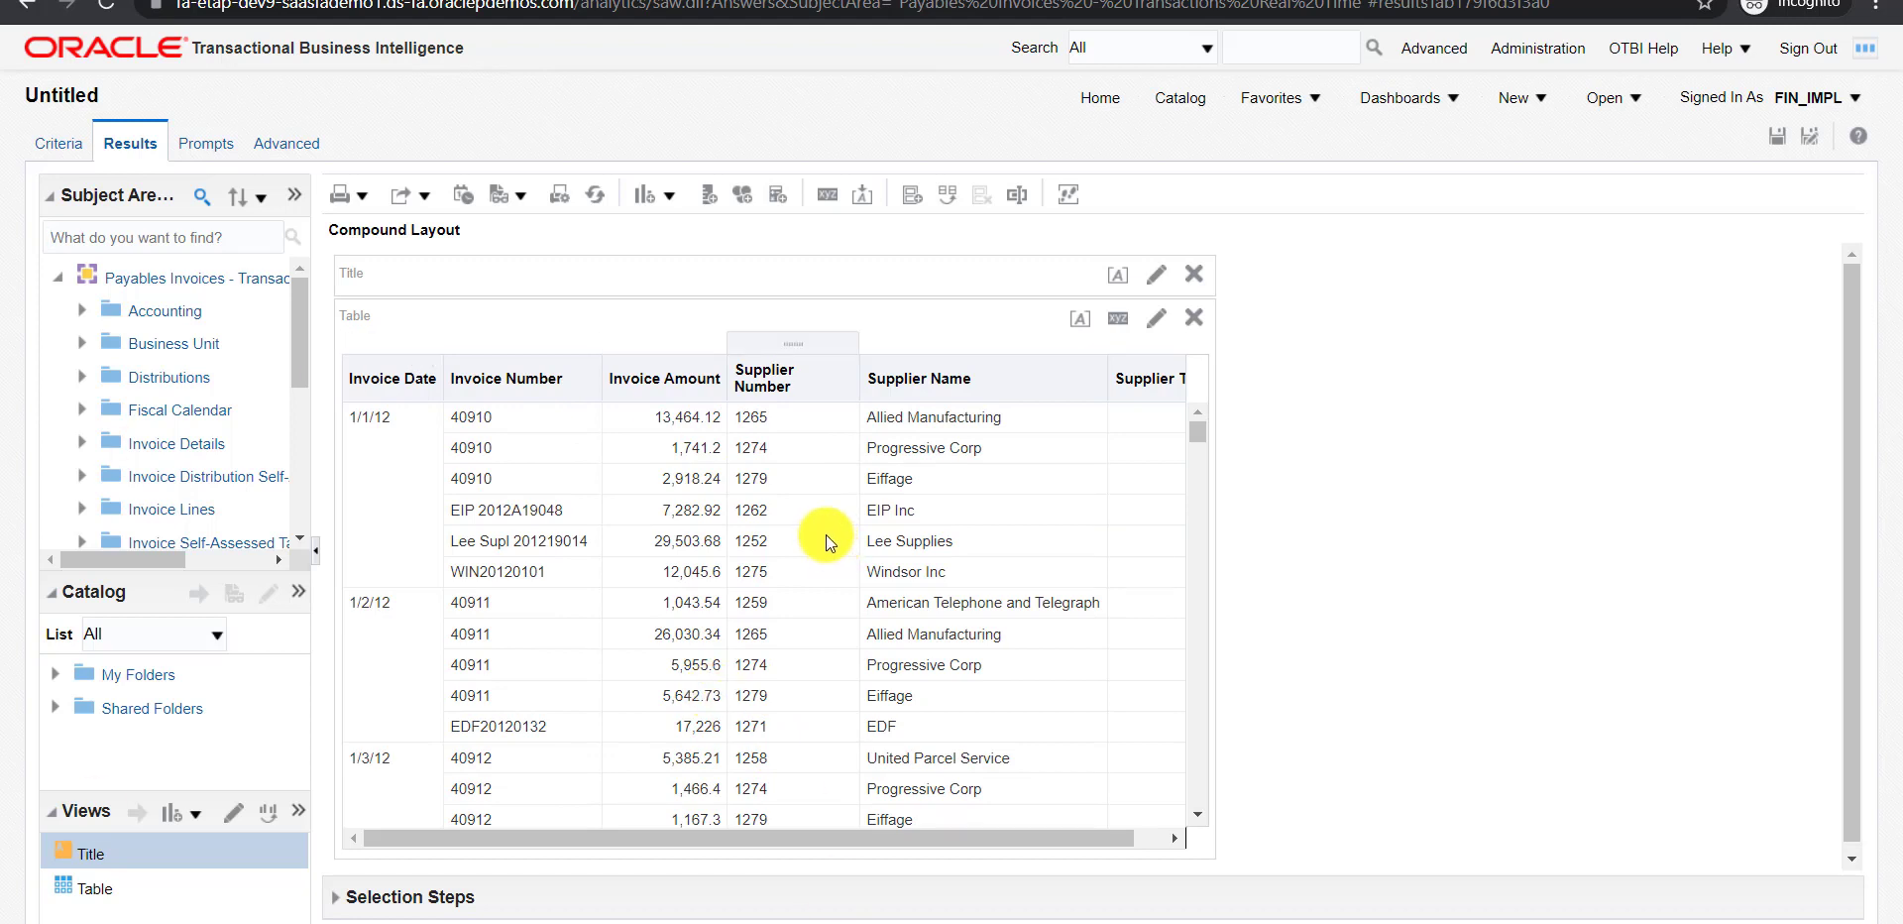
- Open the advanced view of the analysis and examine its Analysis XML section
{"action": "left_click", "coordinate": [283, 145]}
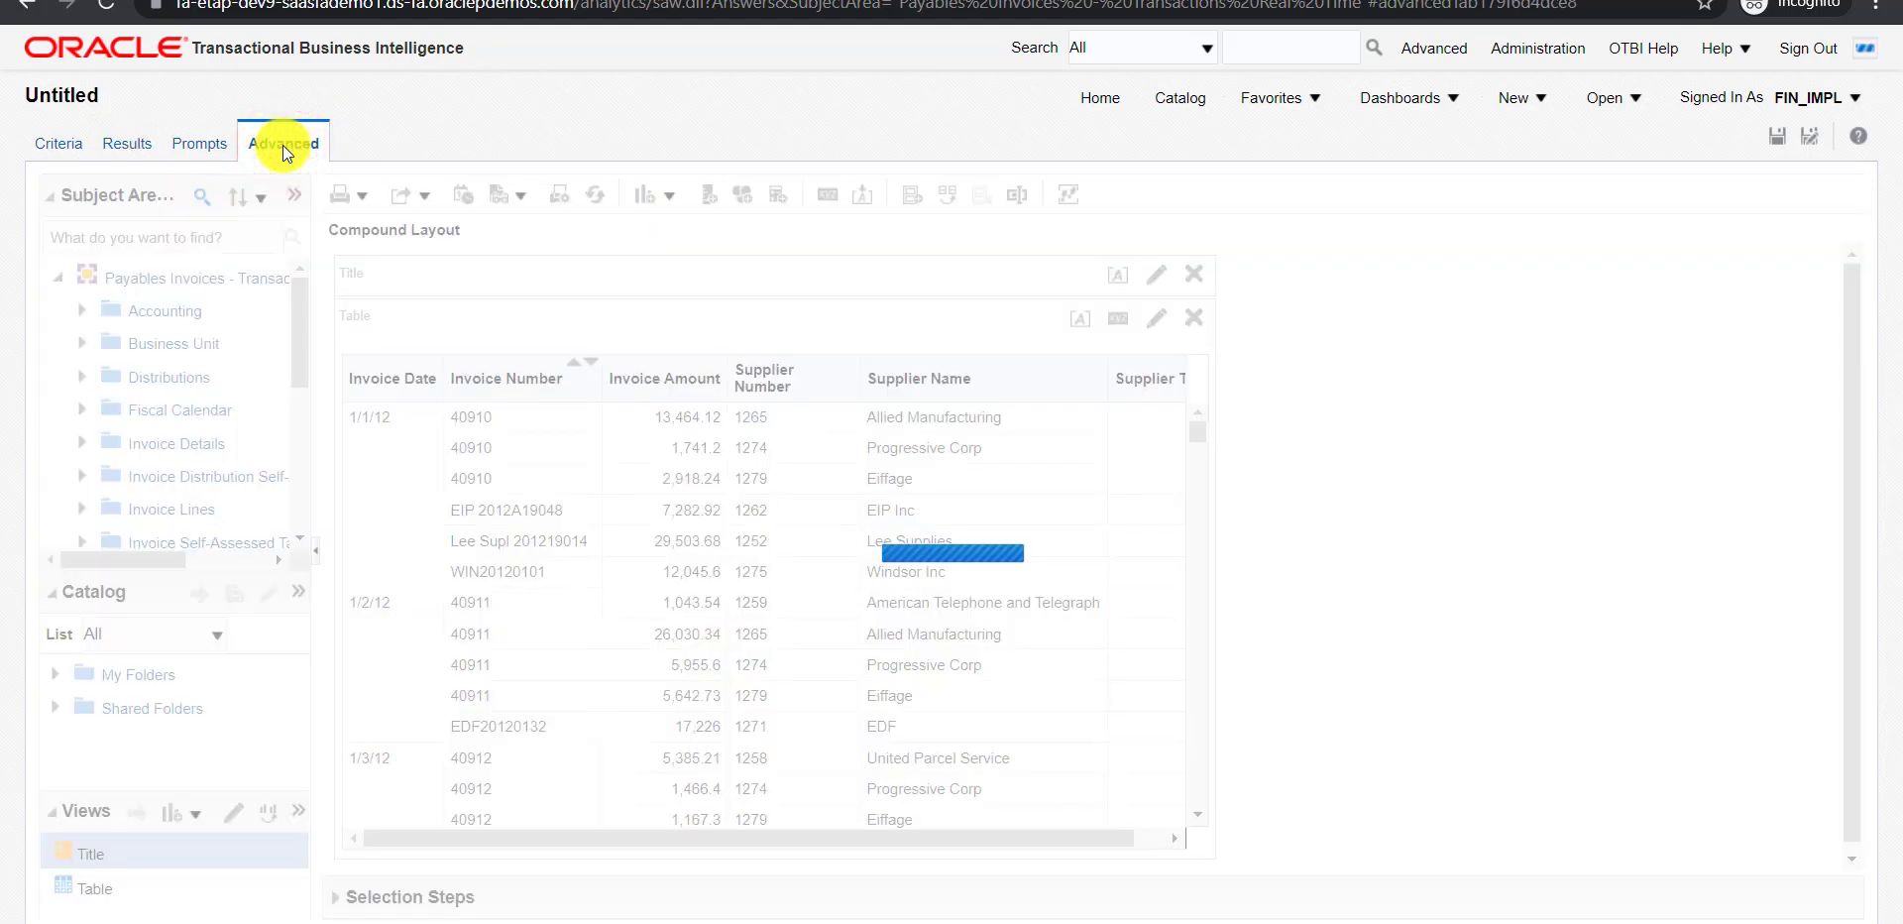
{"action": "left_click_drag", "start_coordinate": [54, 193], "coordinate": [149, 194]}
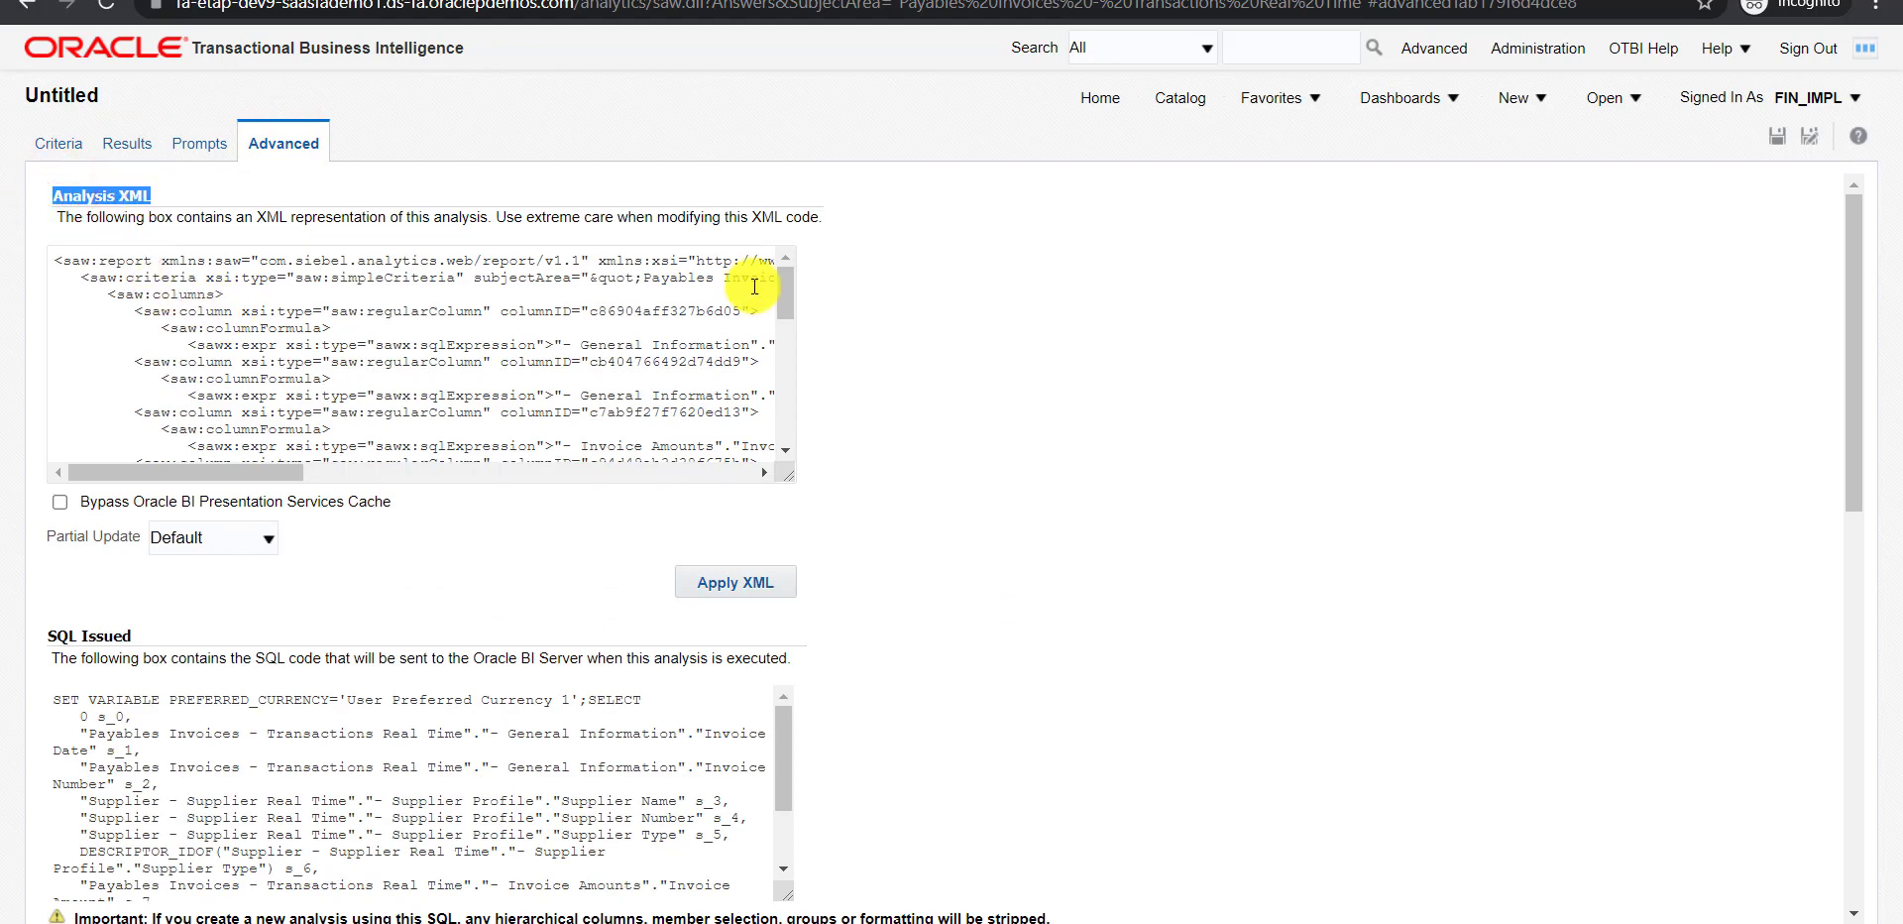
- Examine the SQL Issued section in the advanced view of the analysis
{"action": "scroll", "coordinate": [1102, 444], "scroll_direction": "down", "scroll_amount": 3}
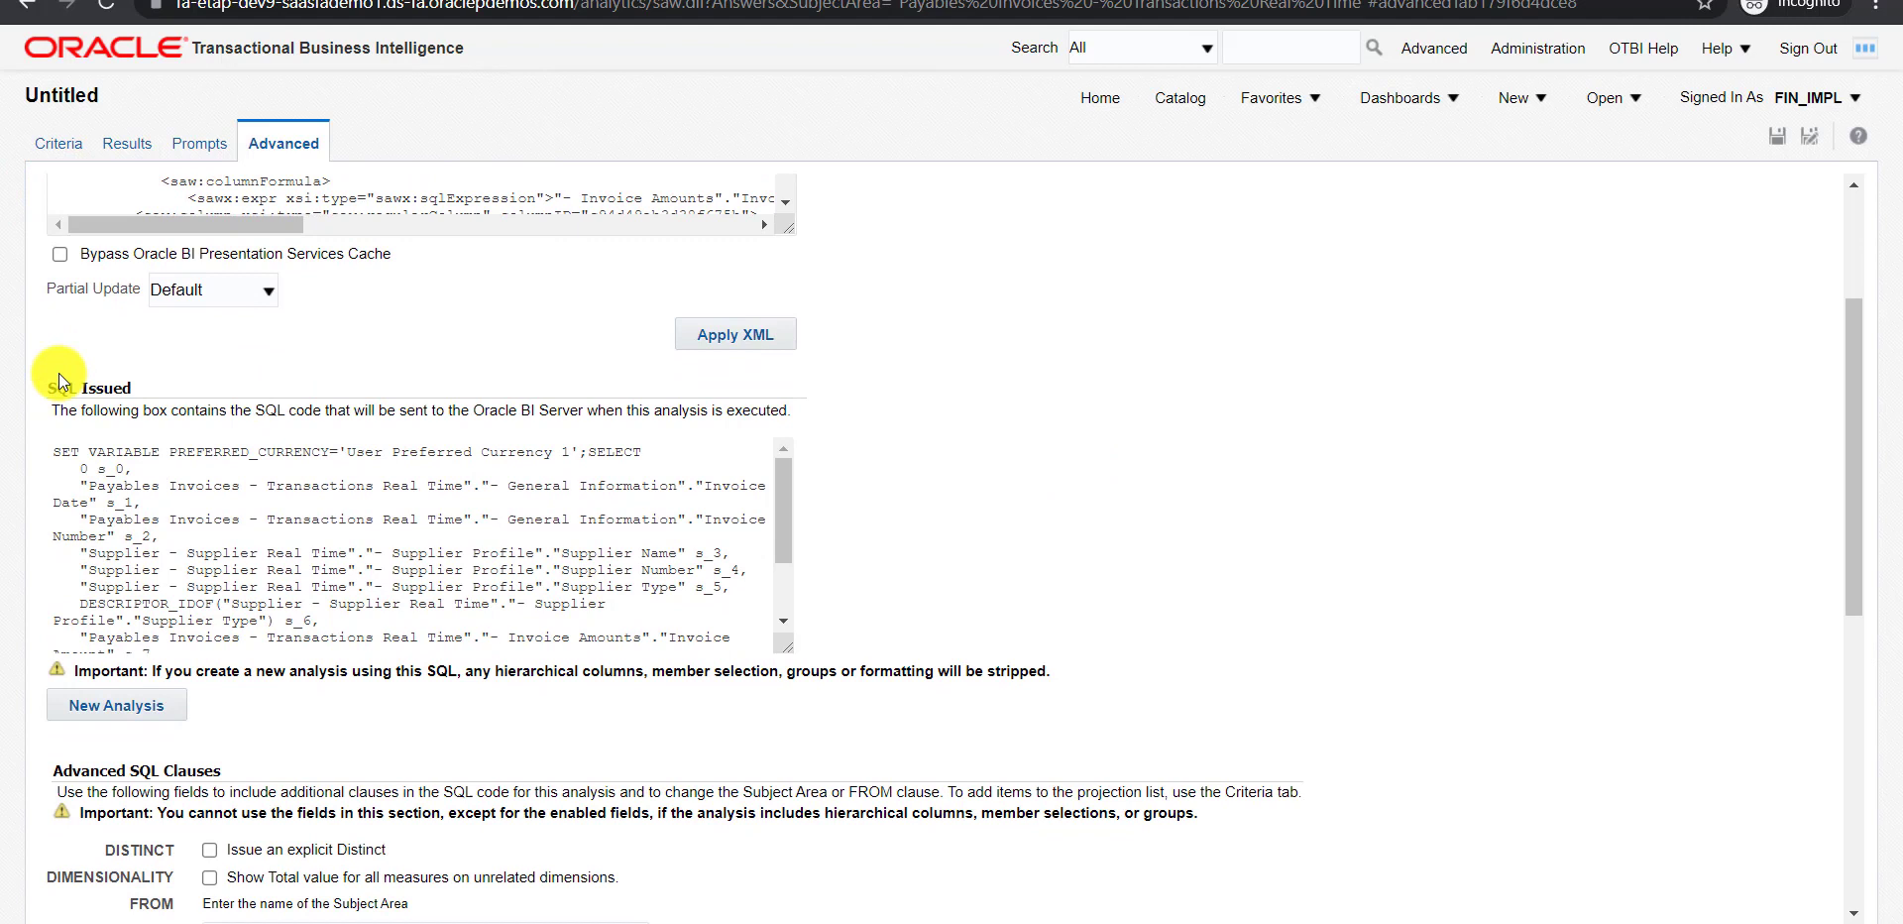
{"action": "left_click_drag", "start_coordinate": [47, 385], "coordinate": [132, 387]}
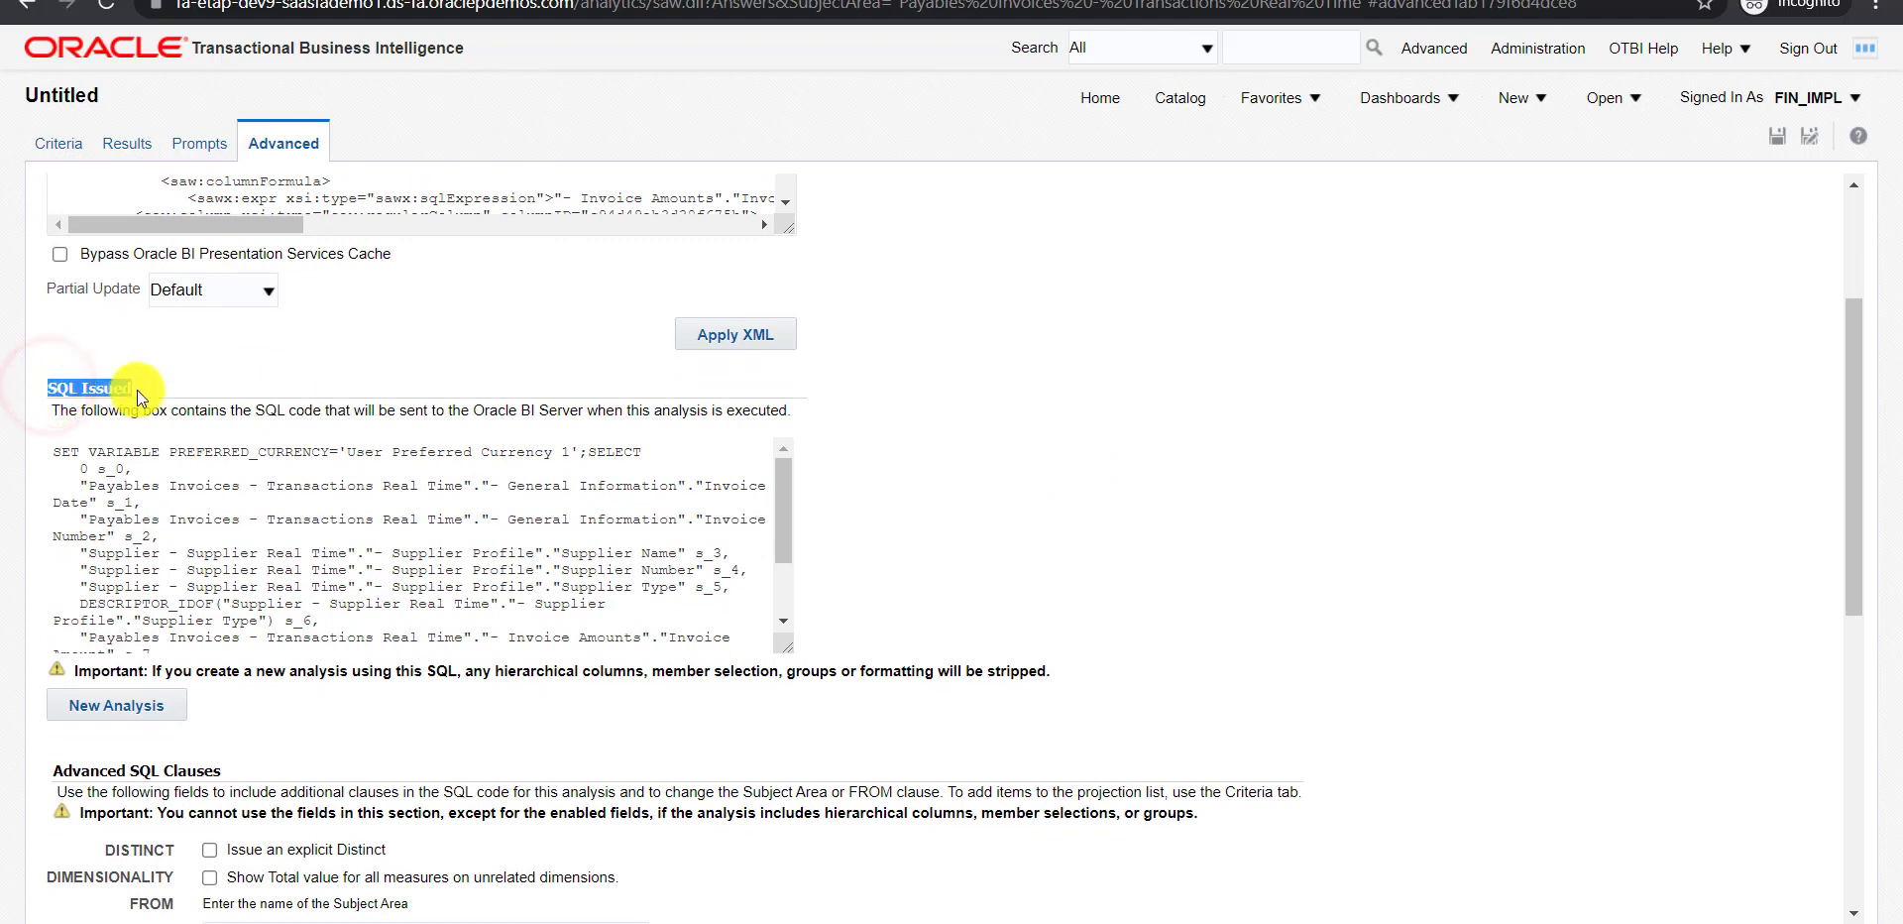
{"action": "scroll", "coordinate": [917, 480], "scroll_direction": "up", "scroll_amount": 2}
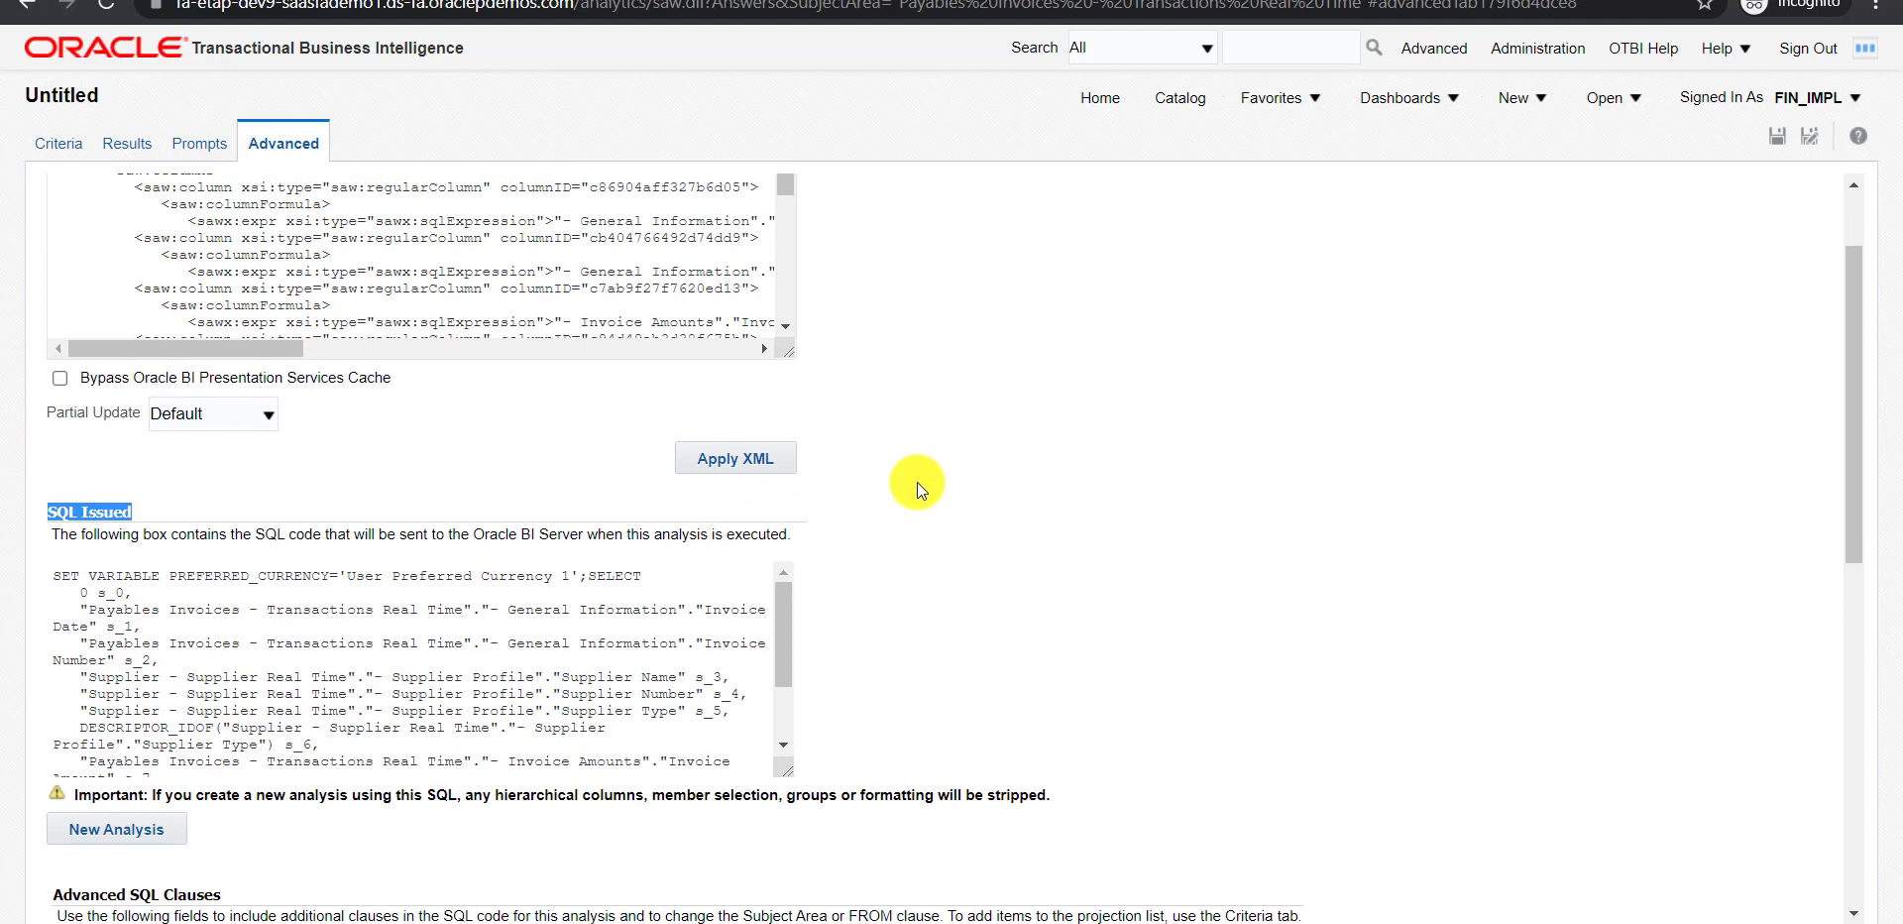
{"action": "scroll", "coordinate": [917, 482], "scroll_direction": "down", "scroll_amount": 2}
- Copy the full issued SQL into a new Notepad++ document and put SELECT on its own line below the SET VARIABLE statement
{"action": "left_click_drag", "start_coordinate": [785, 507], "coordinate": [779, 562]}
{"action": "left_click_drag", "start_coordinate": [298, 614], "coordinate": [33, 391]}
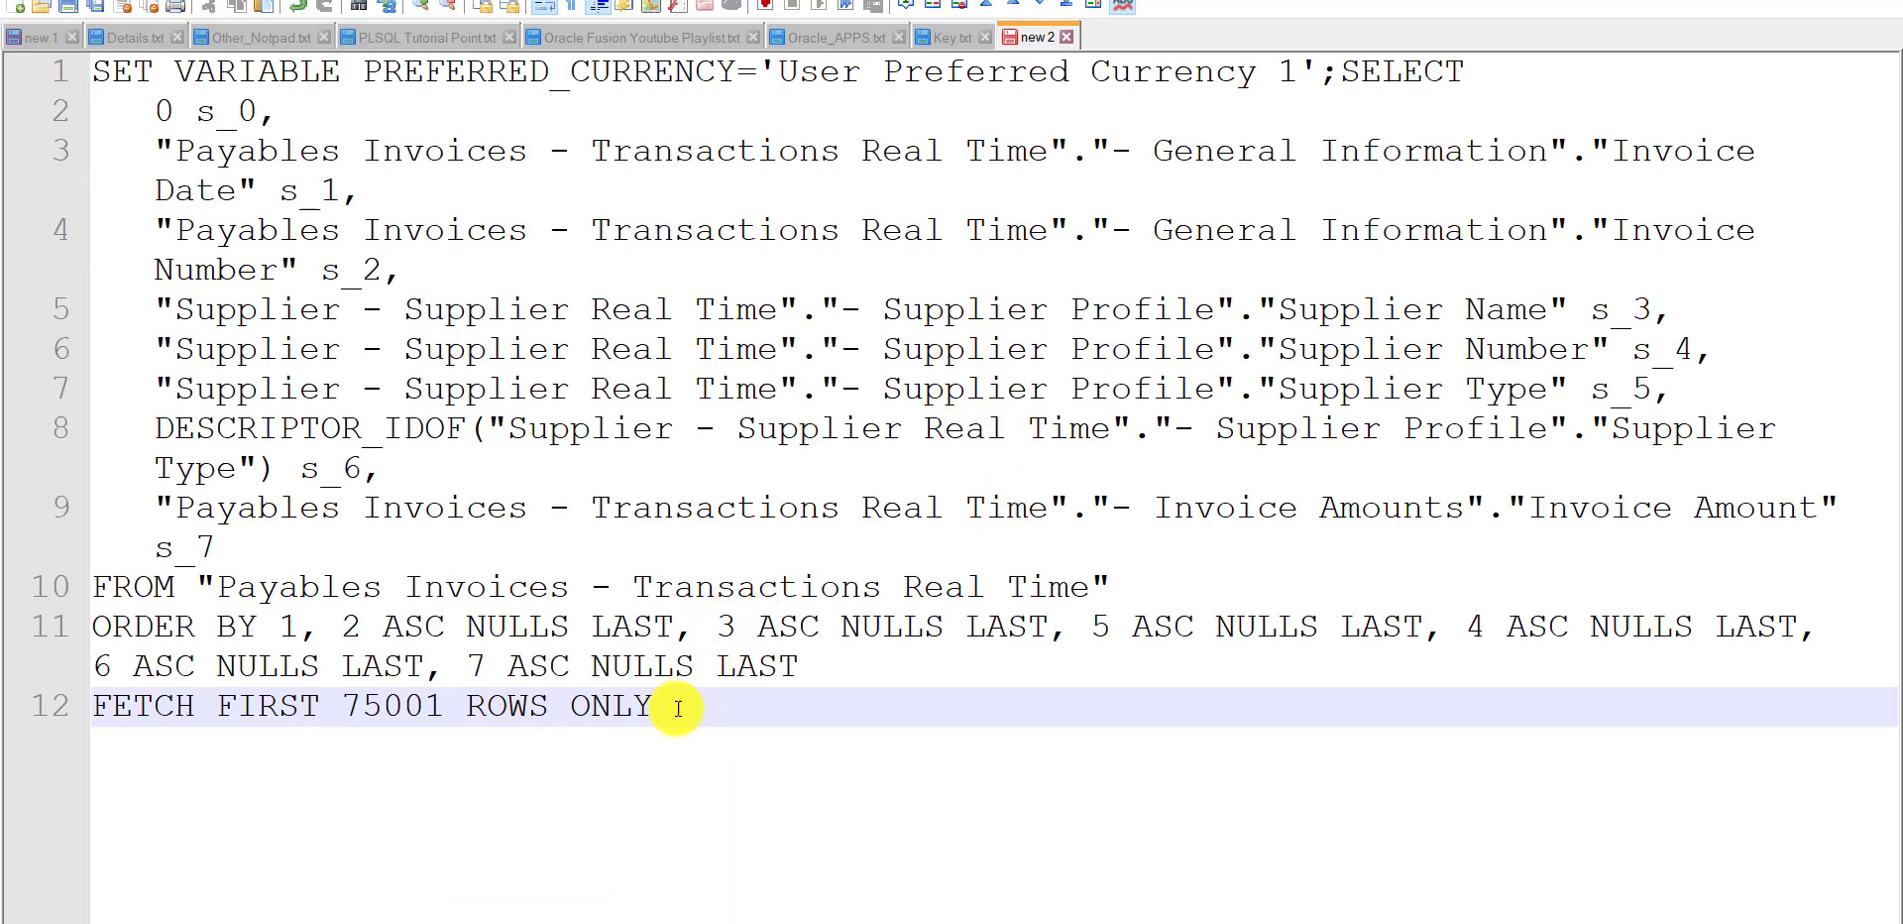
{"action": "left_click_drag", "start_coordinate": [669, 705], "coordinate": [57, 61]}
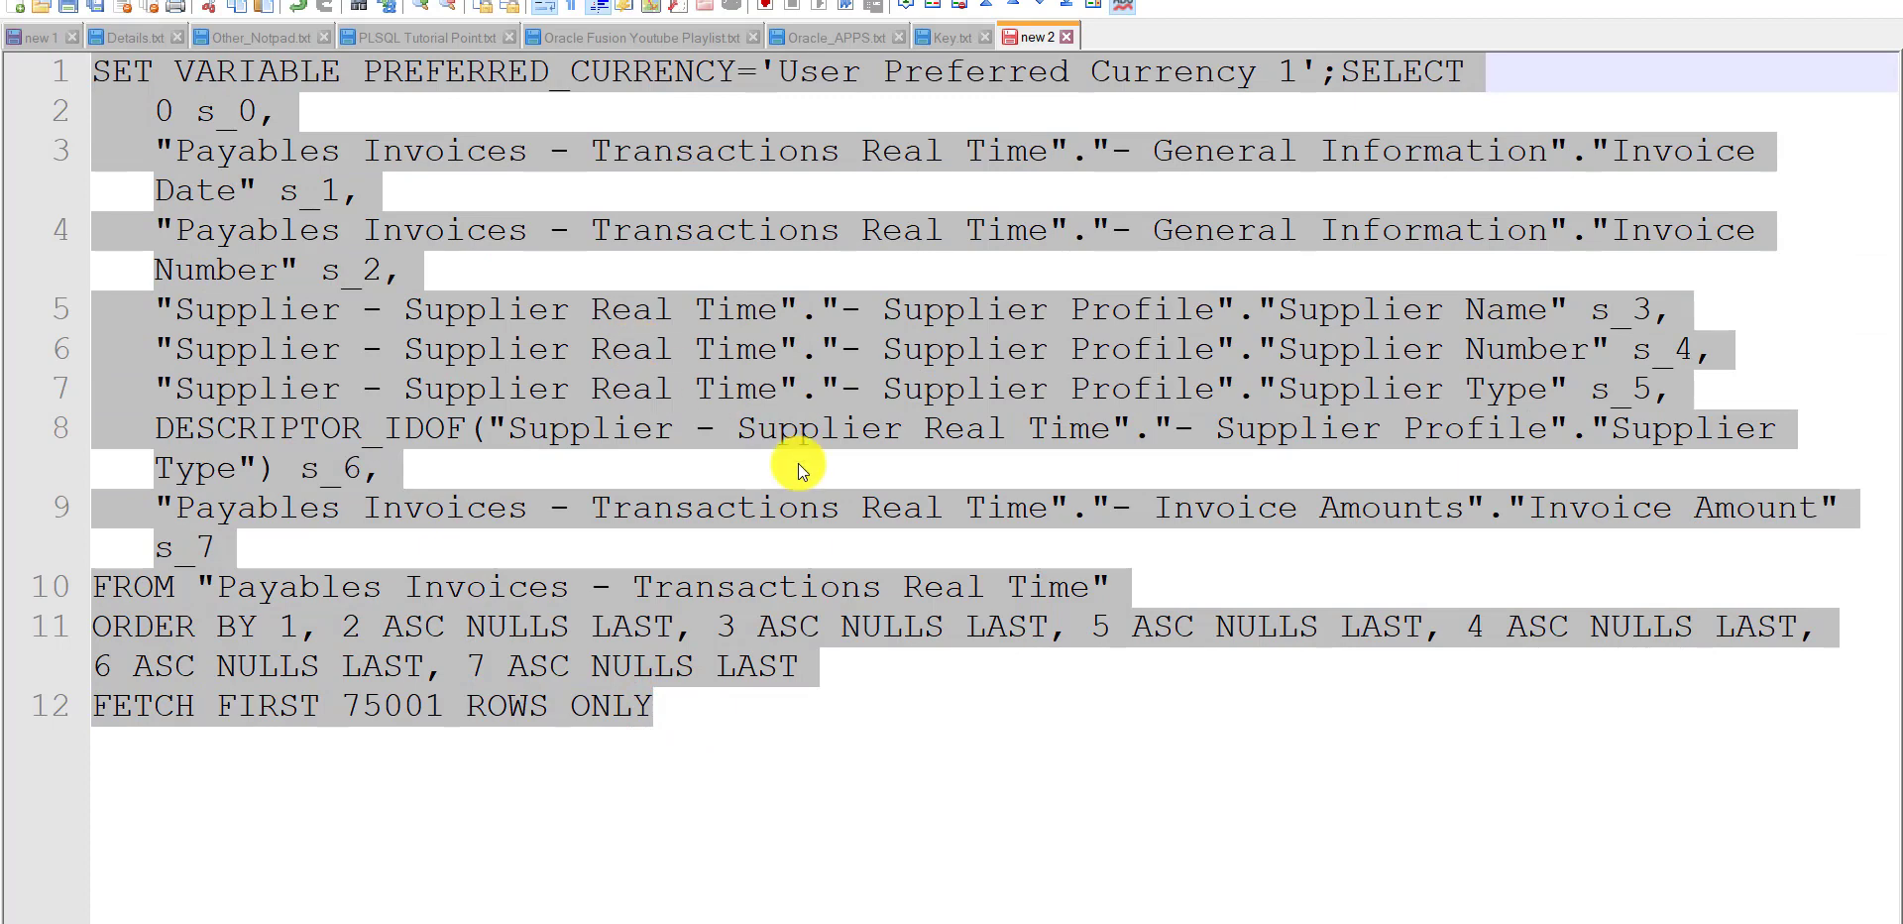
{"action": "left_click", "coordinate": [767, 481]}
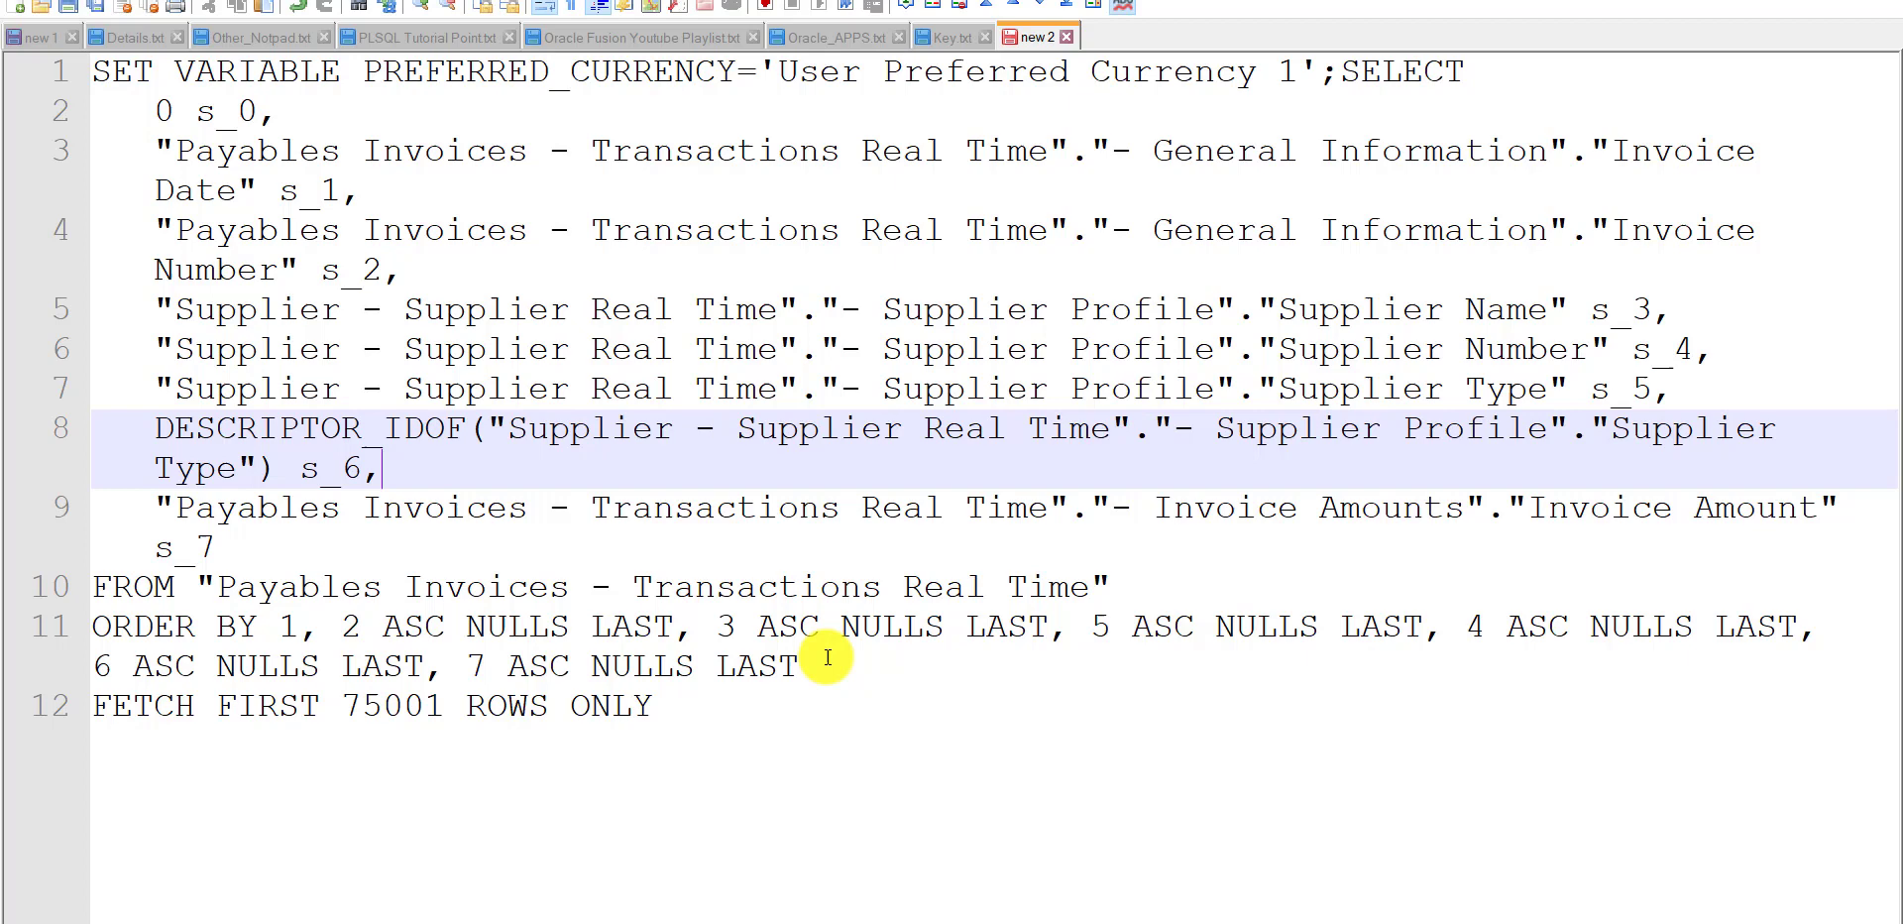
{"action": "key", "text": "ctrl+z"}
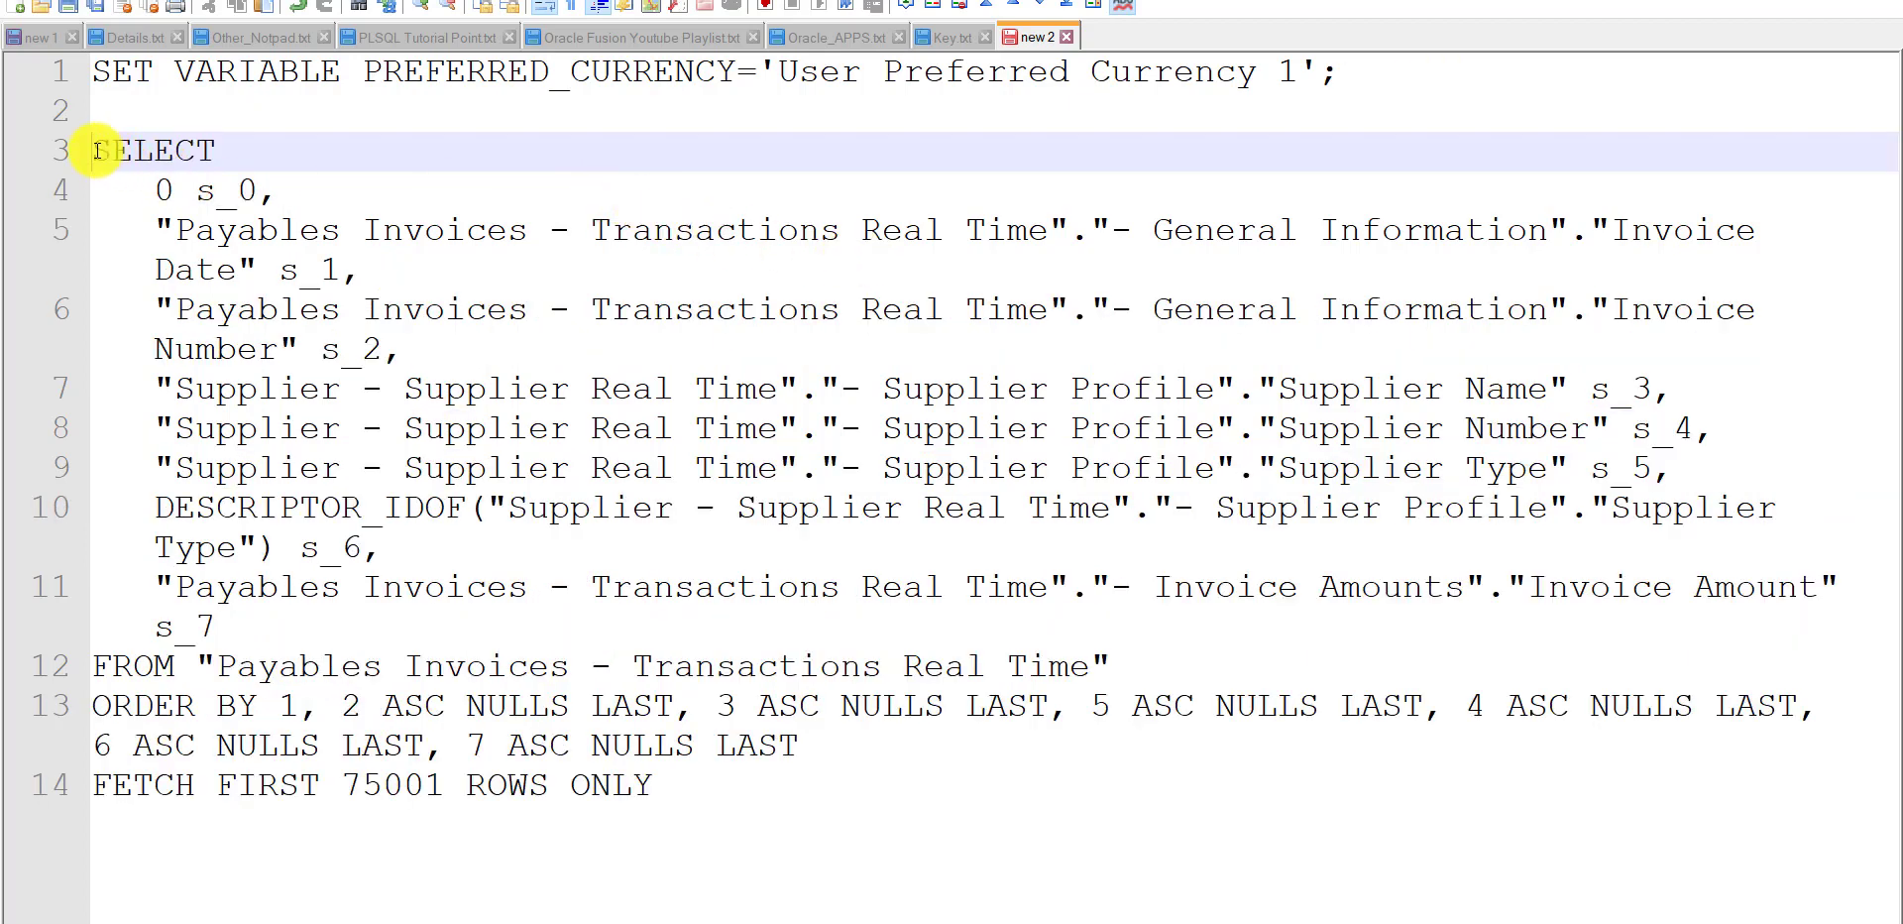
- Try to enclose the query from SELECT through its FROM clause in parentheses
{"action": "type", "text": "("}
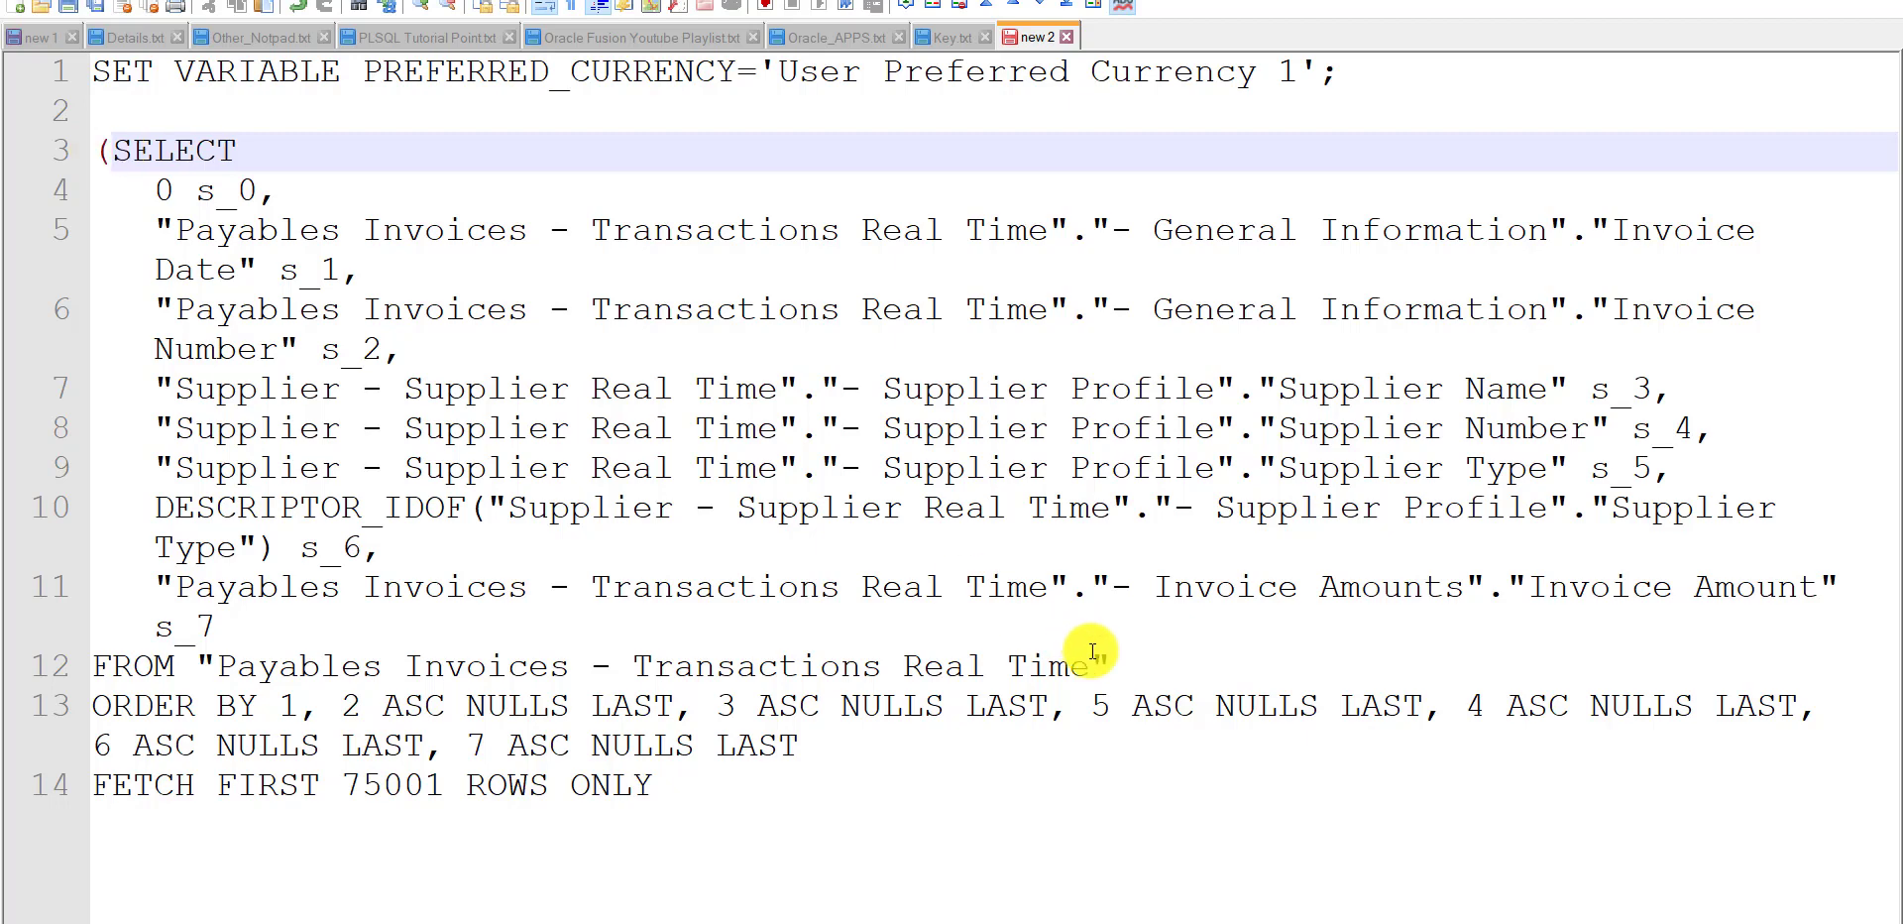
{"action": "left_click", "coordinate": [1133, 664]}
{"action": "type", "text": ")"}
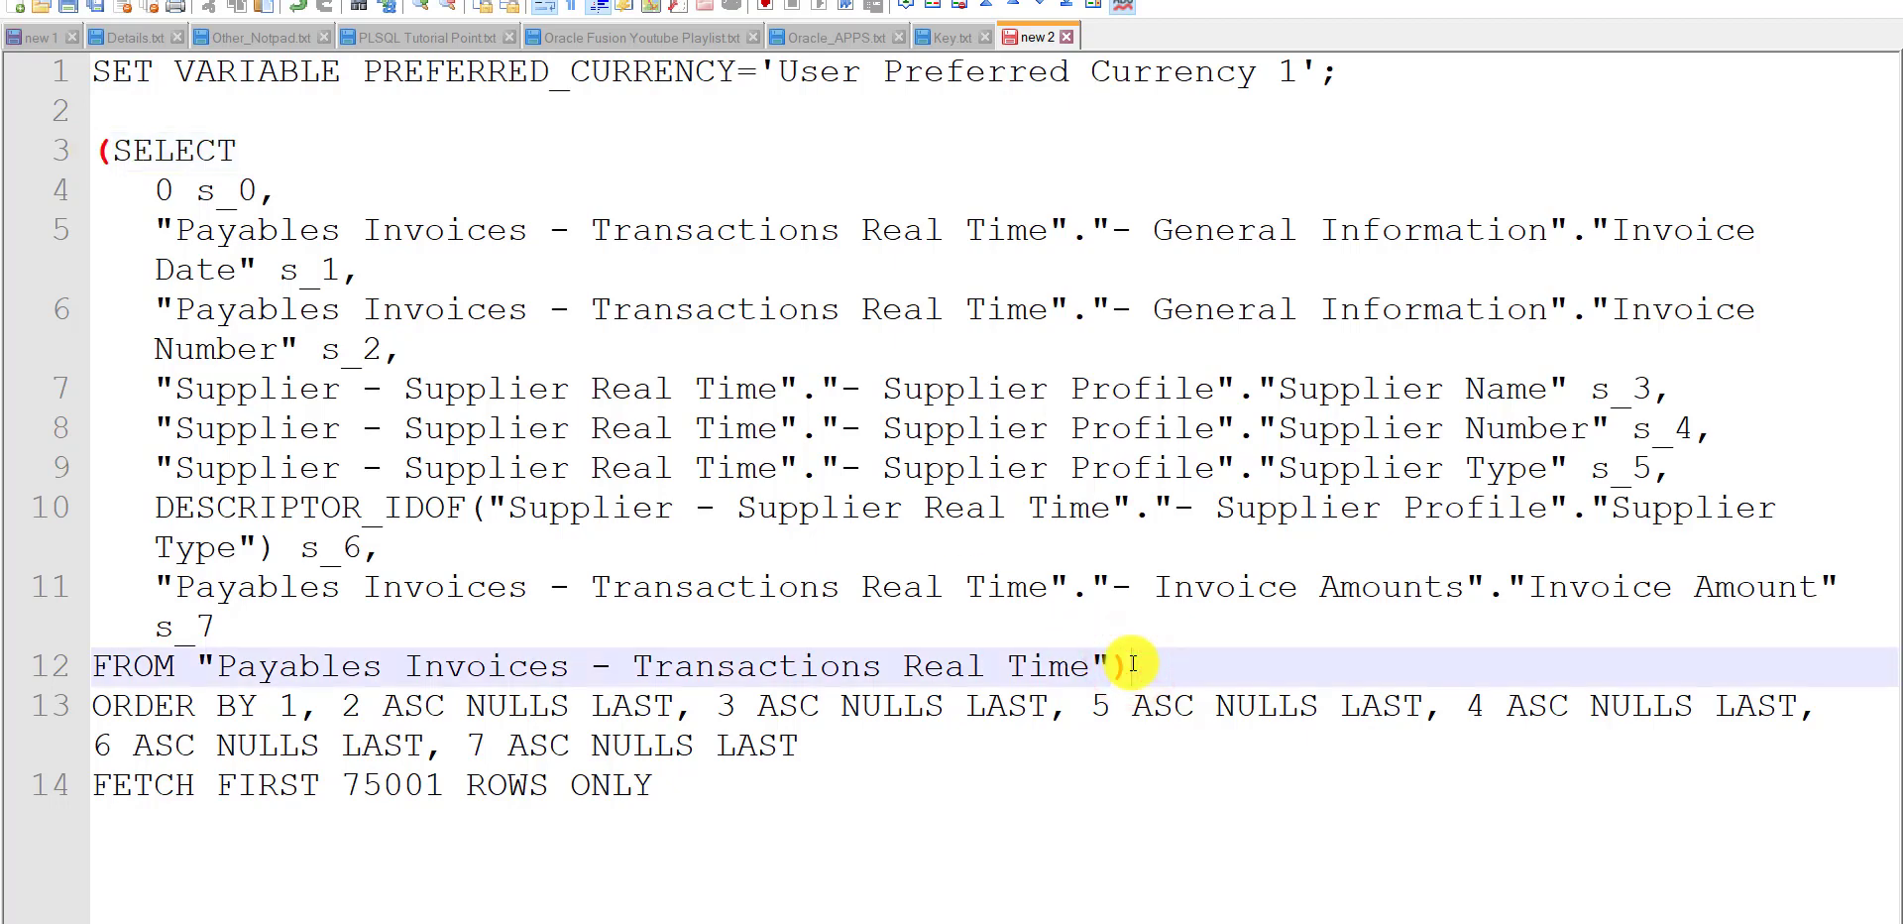
{"action": "key", "text": "ctrl+z"}
{"action": "key", "text": "ctrl+z"}
{"action": "key", "text": "ctrl+z"}
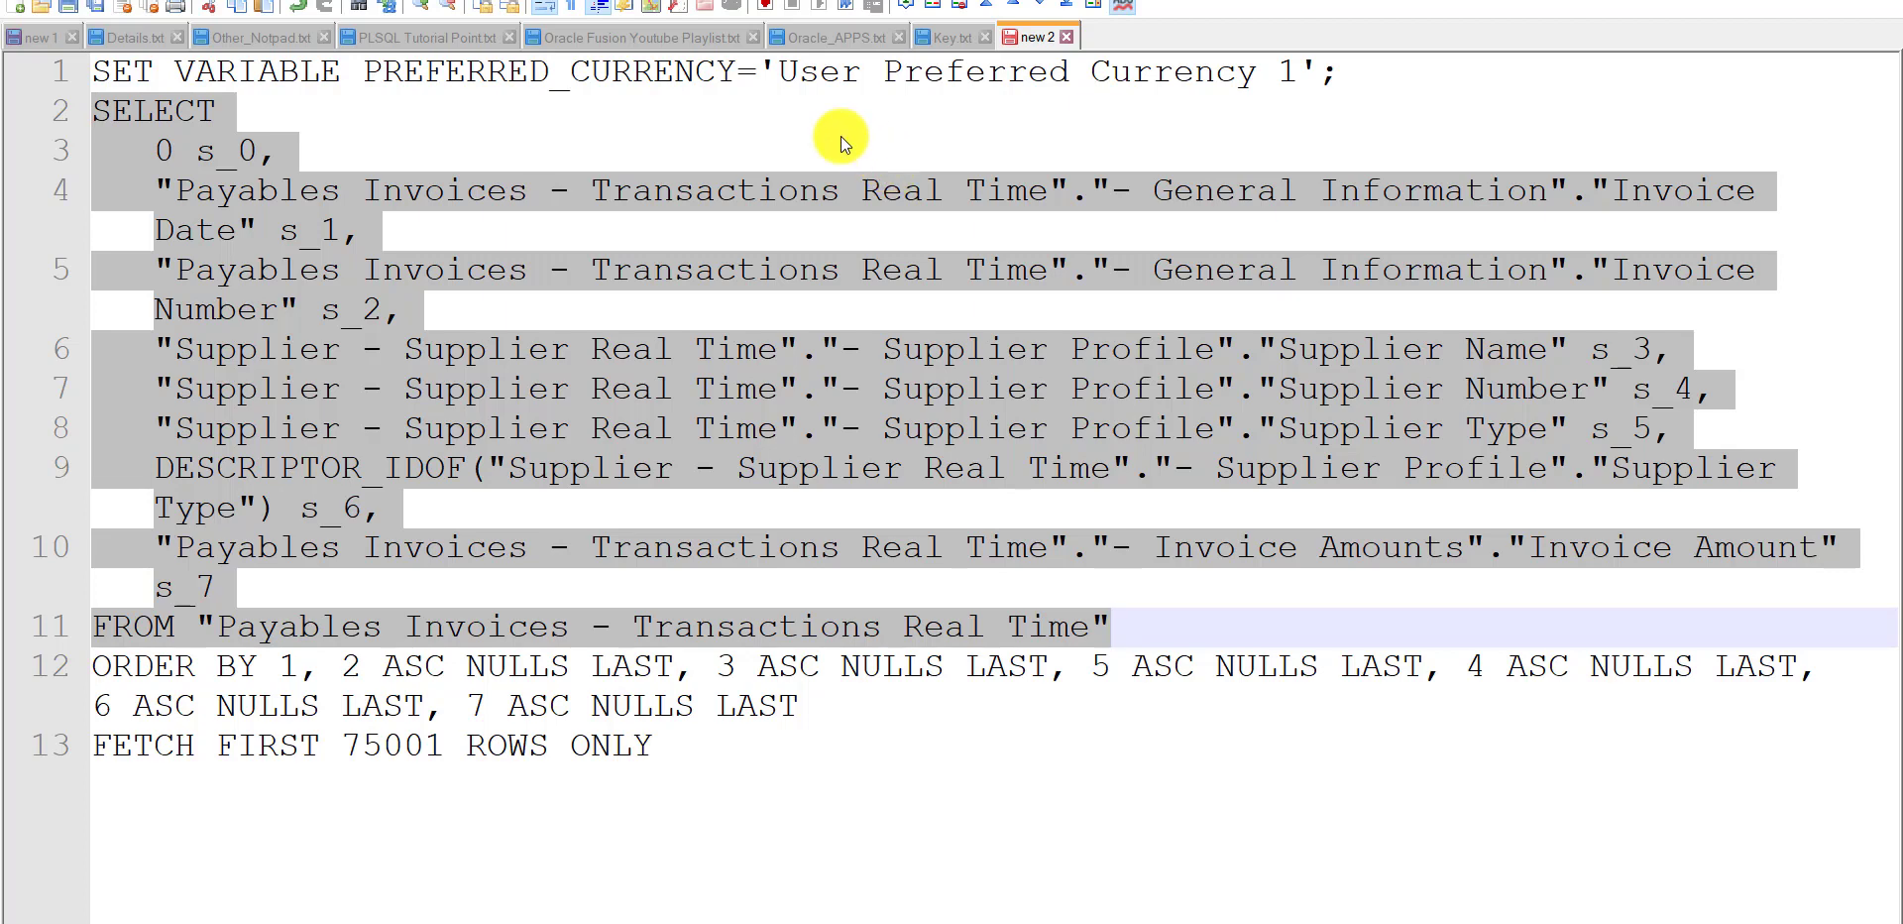
- Paste the sample CRM leads and sales join query into another new document and examine the FROM clauses of its two subqueries
{"action": "key", "text": "ctrl+n"}
{"action": "key", "text": "ctrl+v"}
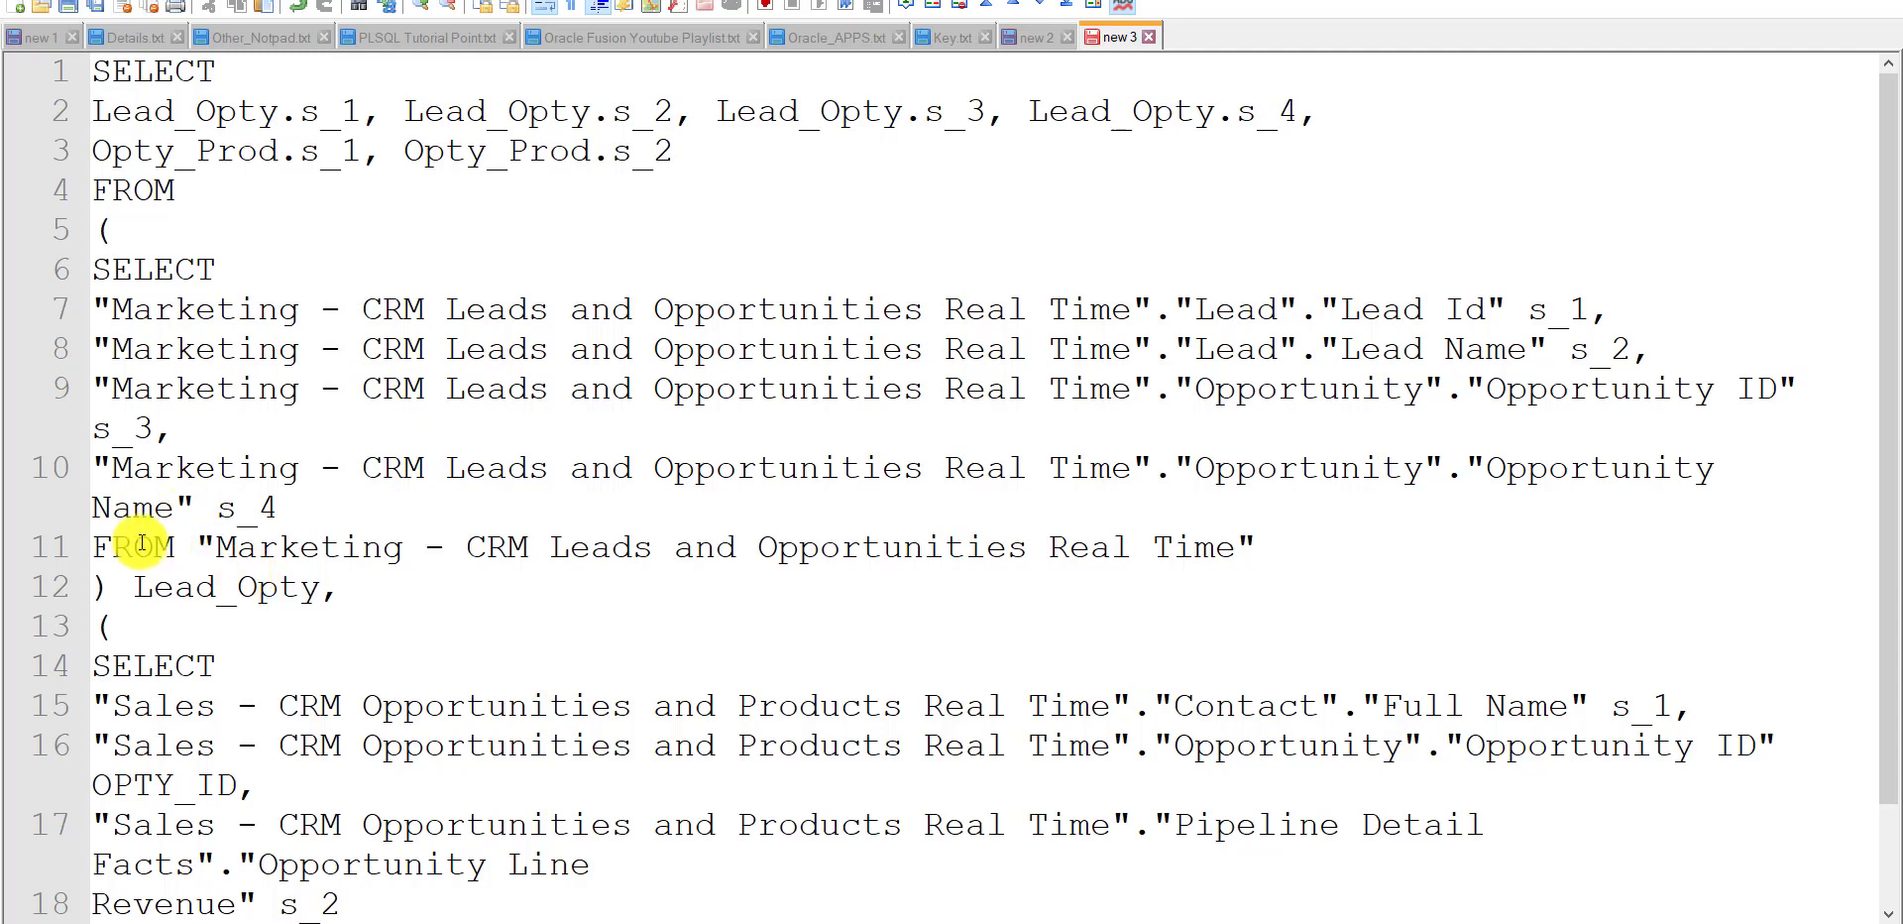
{"action": "left_click_drag", "start_coordinate": [100, 547], "coordinate": [1252, 541]}
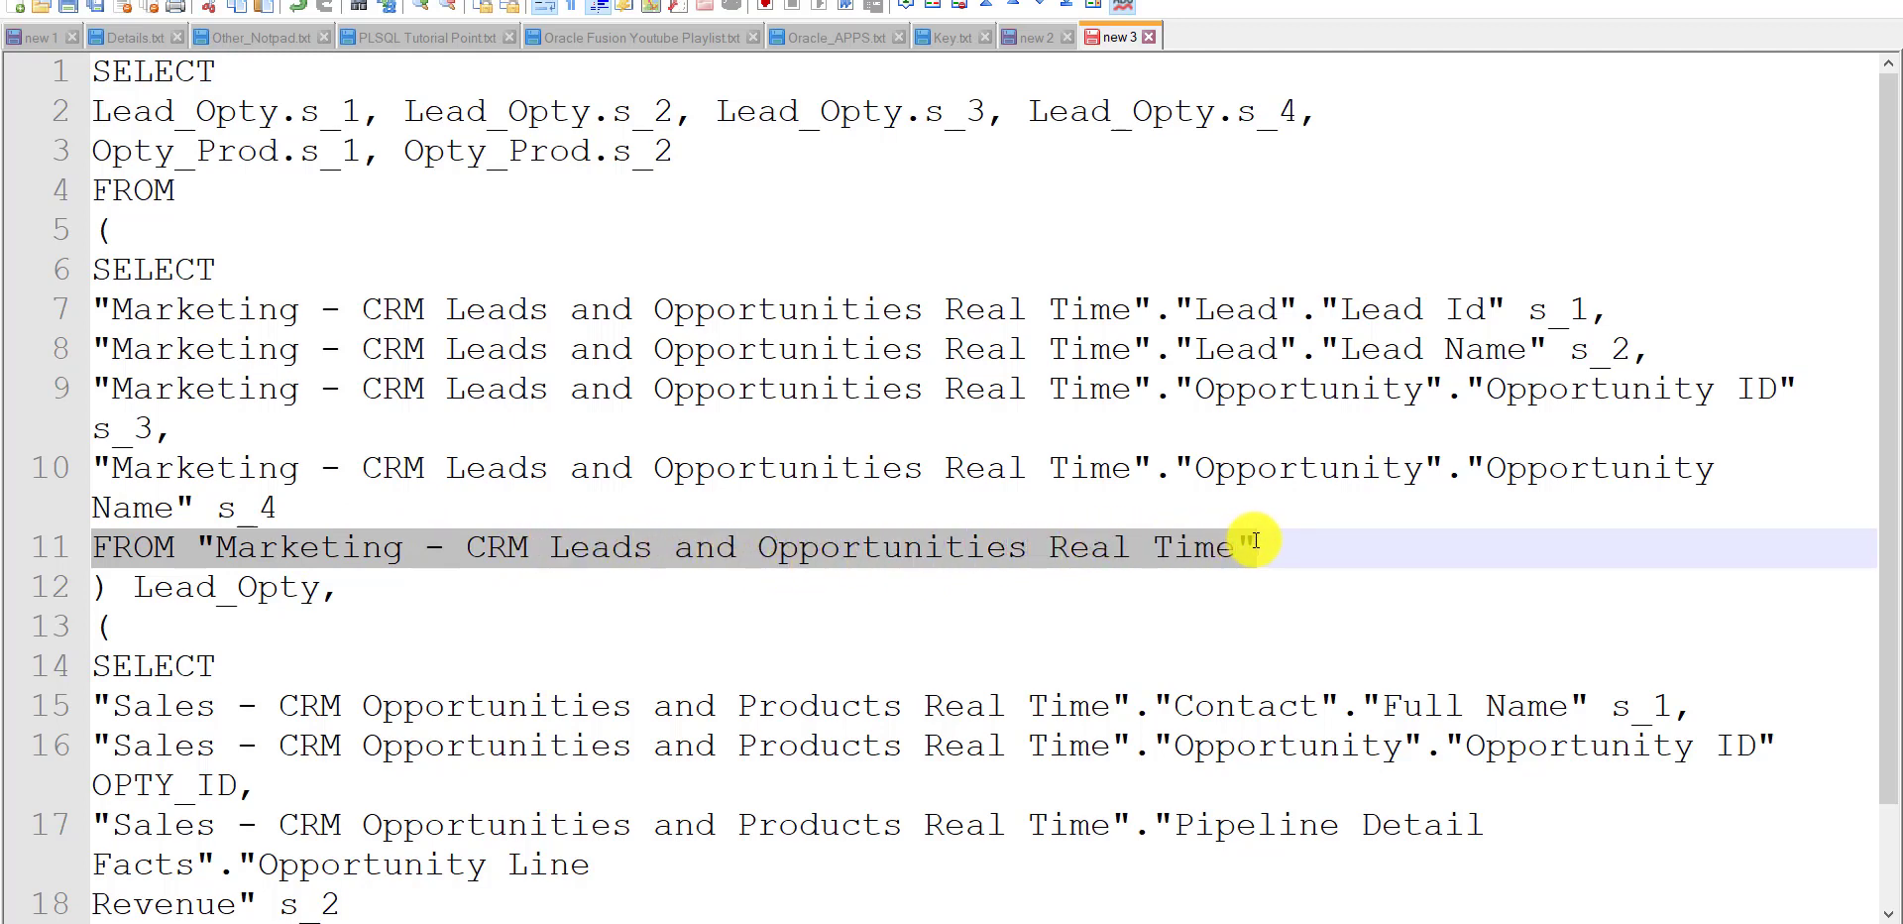
{"action": "scroll", "coordinate": [317, 585], "scroll_direction": "down", "scroll_amount": 1}
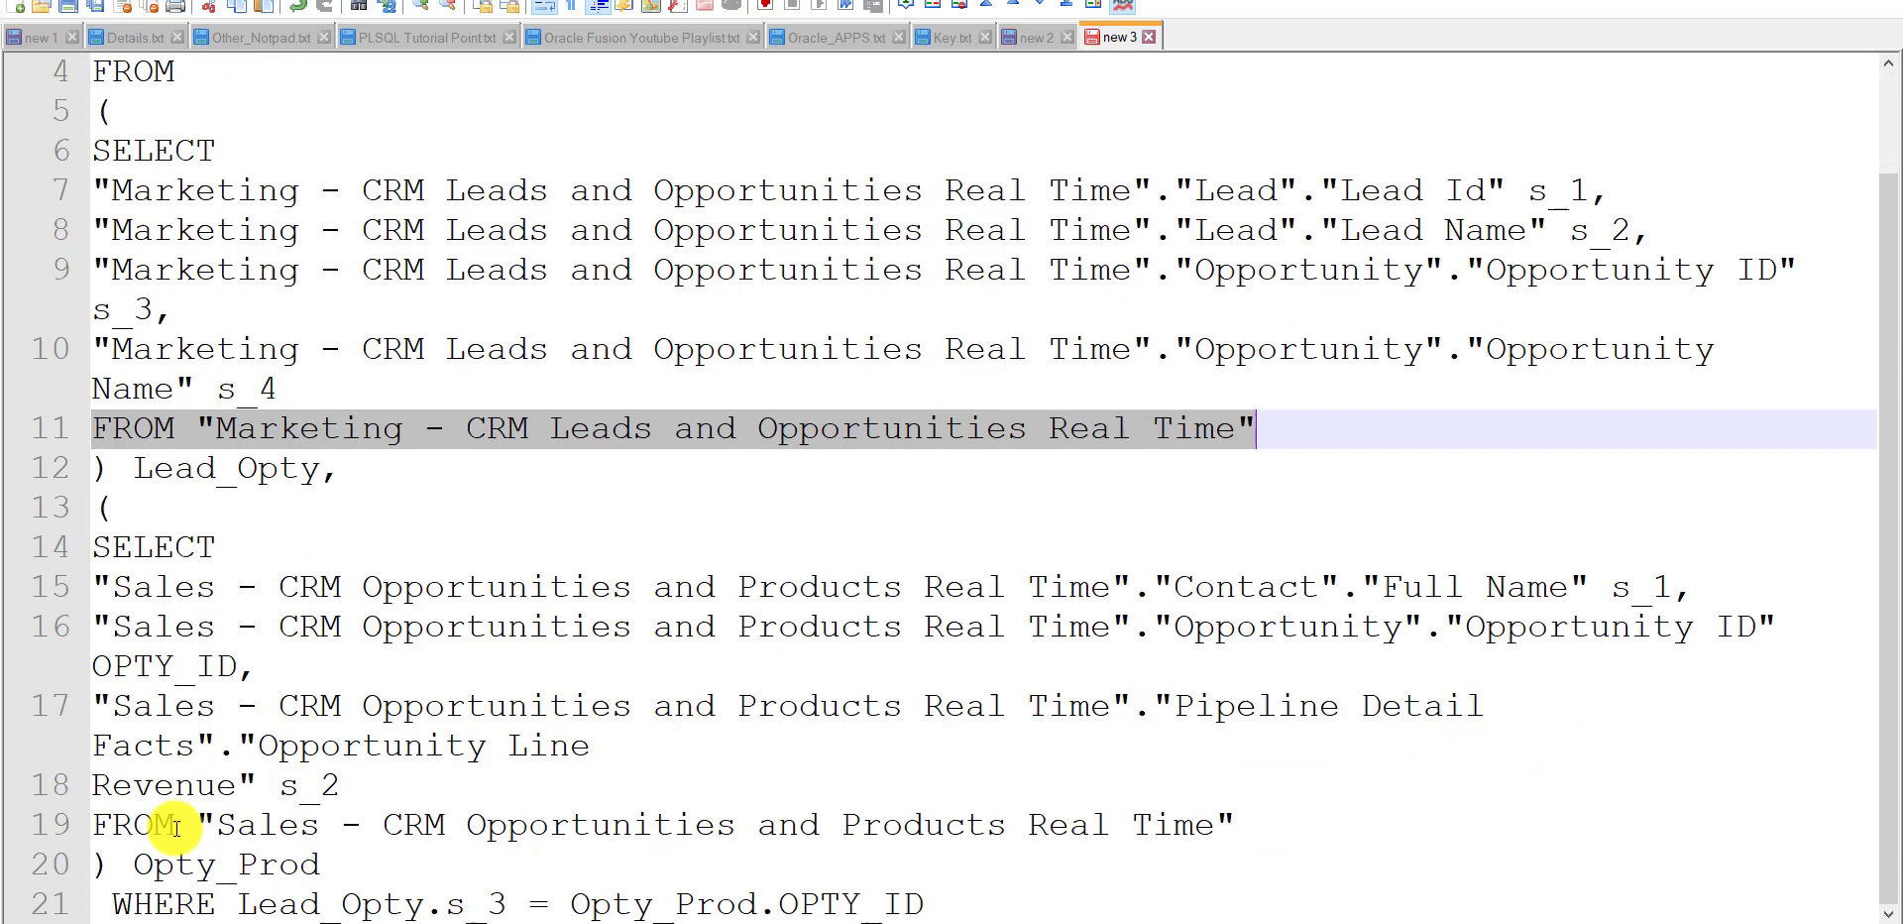
{"action": "left_click_drag", "start_coordinate": [102, 826], "coordinate": [1243, 809]}
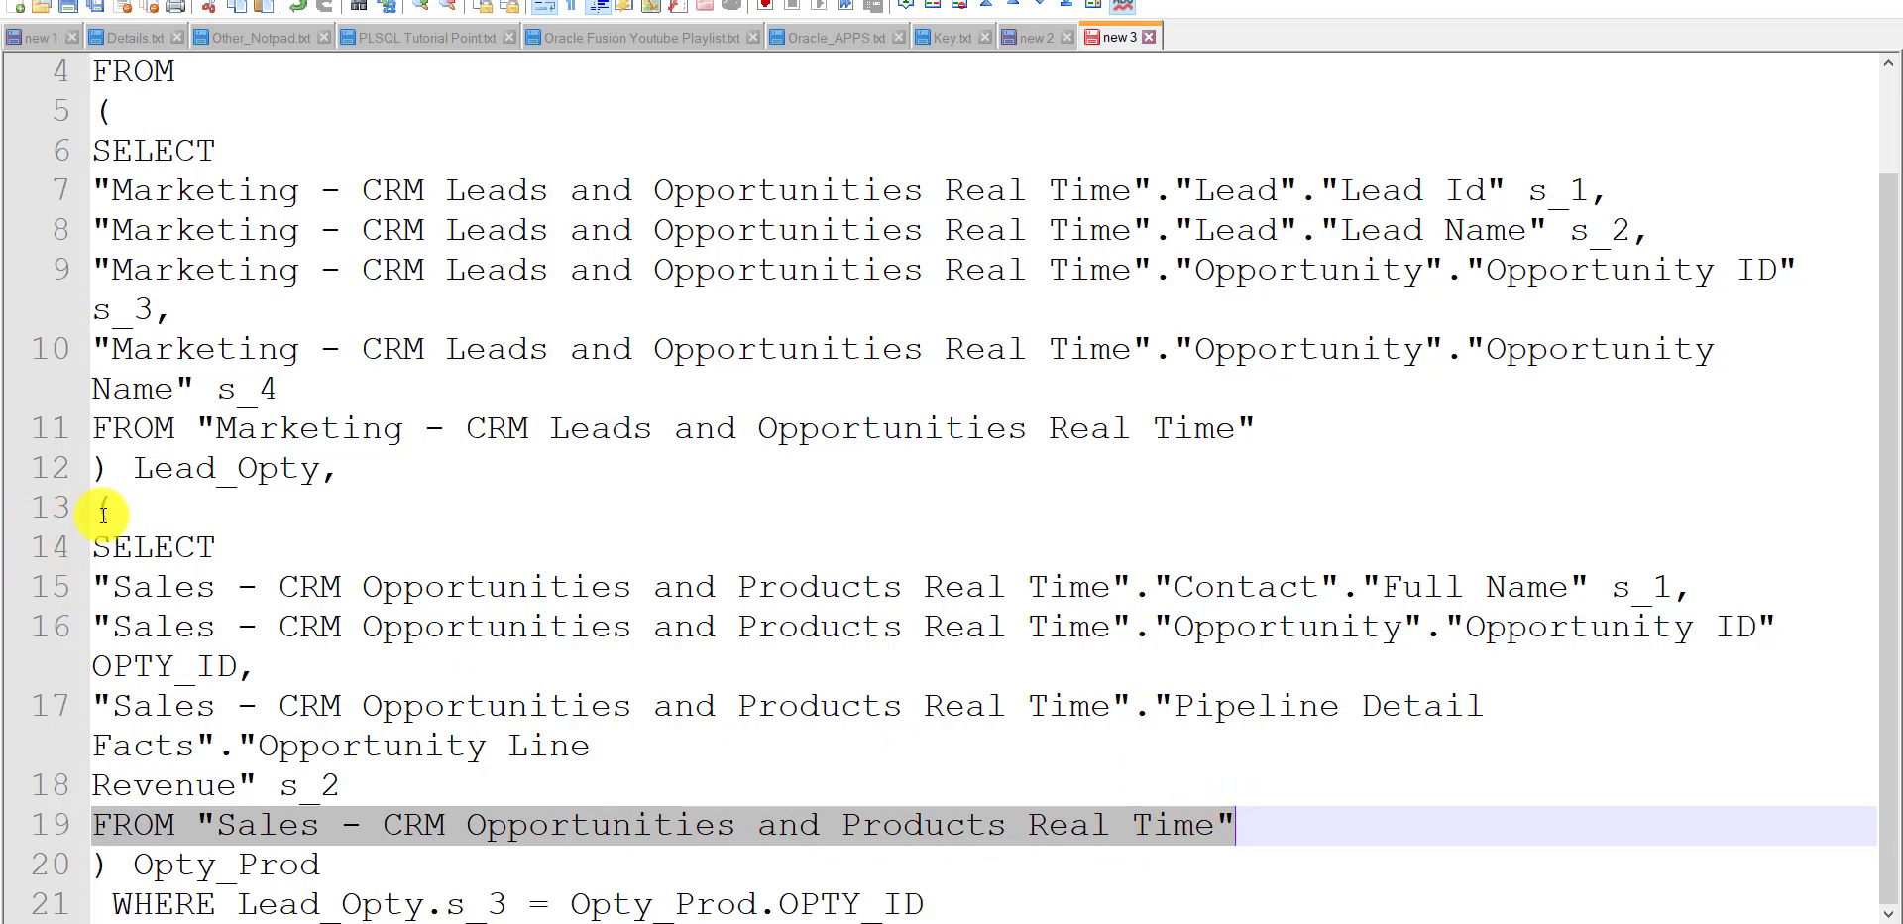
- Examine the two parenthesised subqueries, their Lead_Opty and Opty_Prod aliases, and the WHERE condition joining them
{"action": "left_click_drag", "start_coordinate": [92, 577], "coordinate": [93, 756]}
{"action": "left_click_drag", "start_coordinate": [92, 546], "coordinate": [109, 861]}
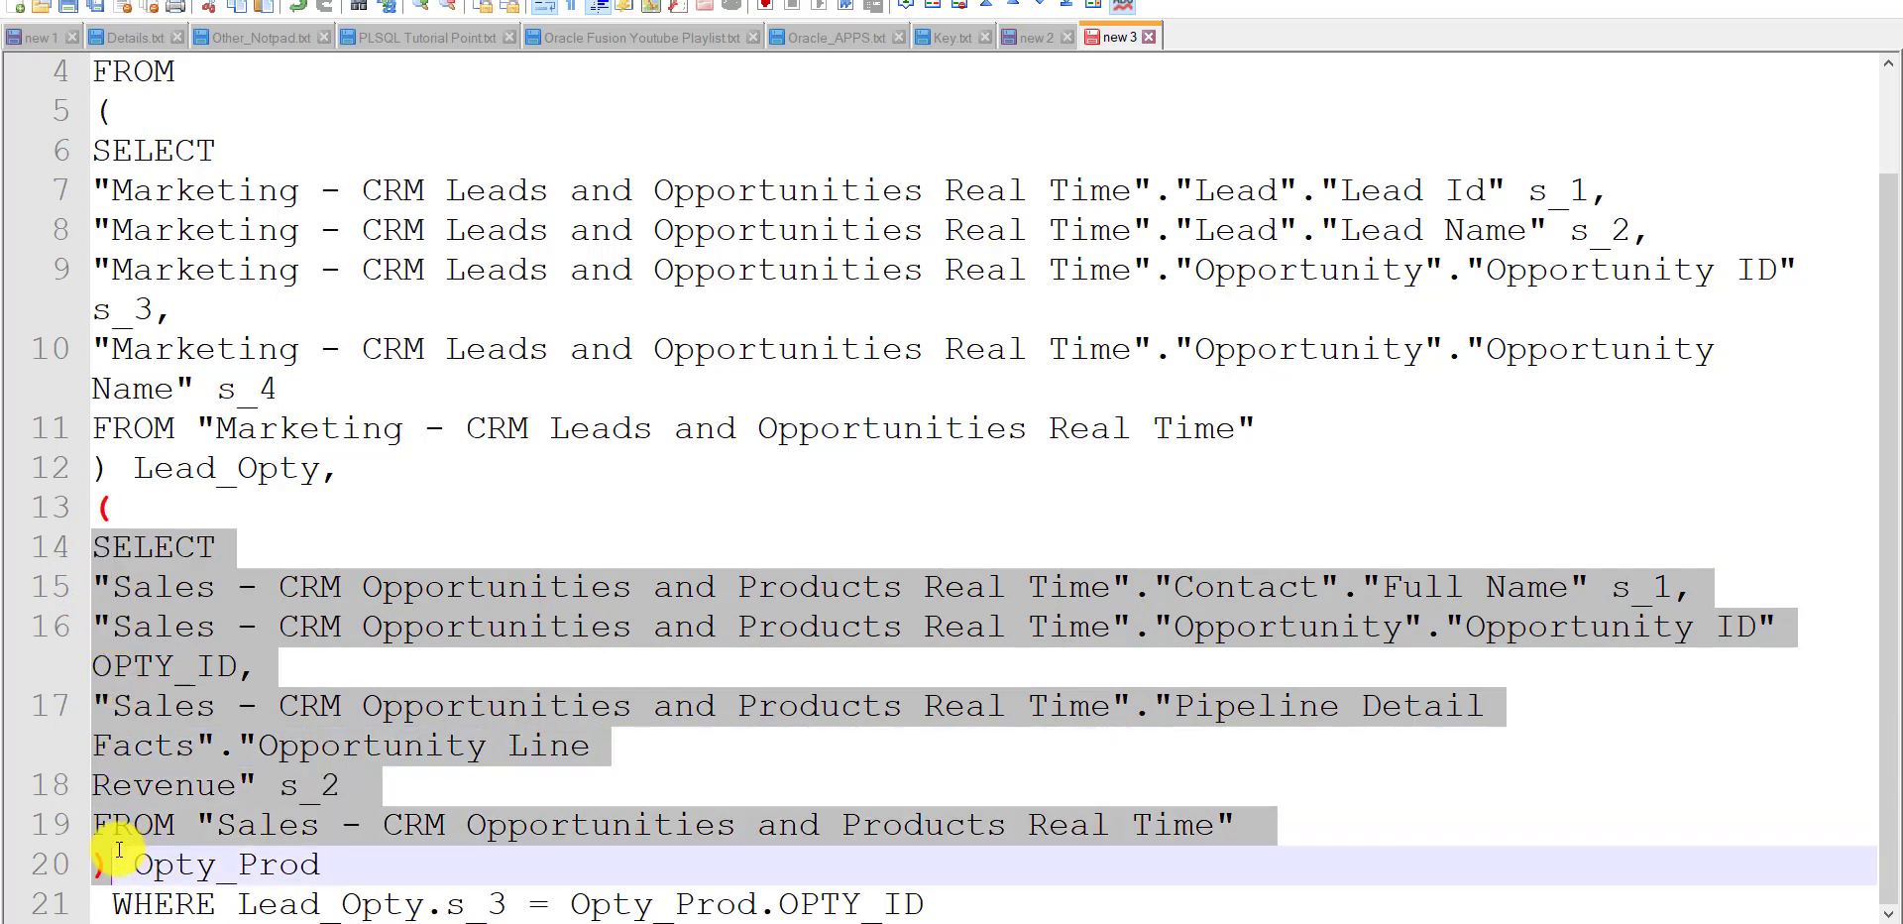
{"action": "double_click", "coordinate": [182, 864]}
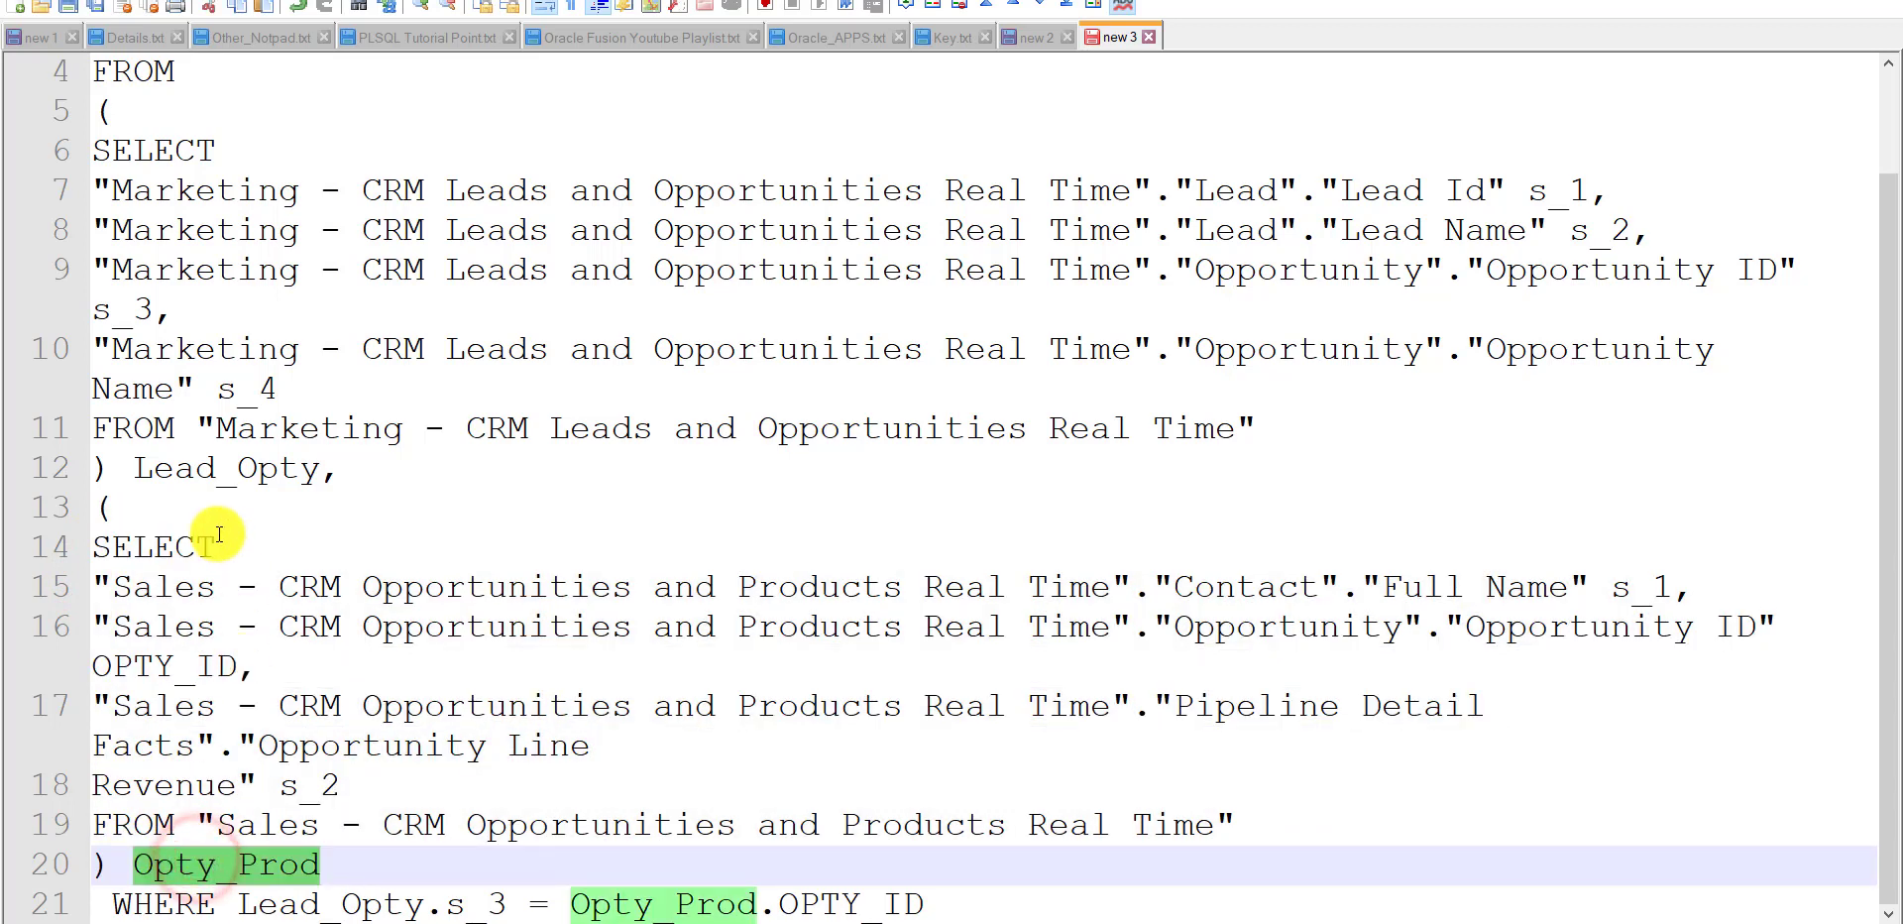
{"action": "left_click_drag", "start_coordinate": [100, 103], "coordinate": [75, 474]}
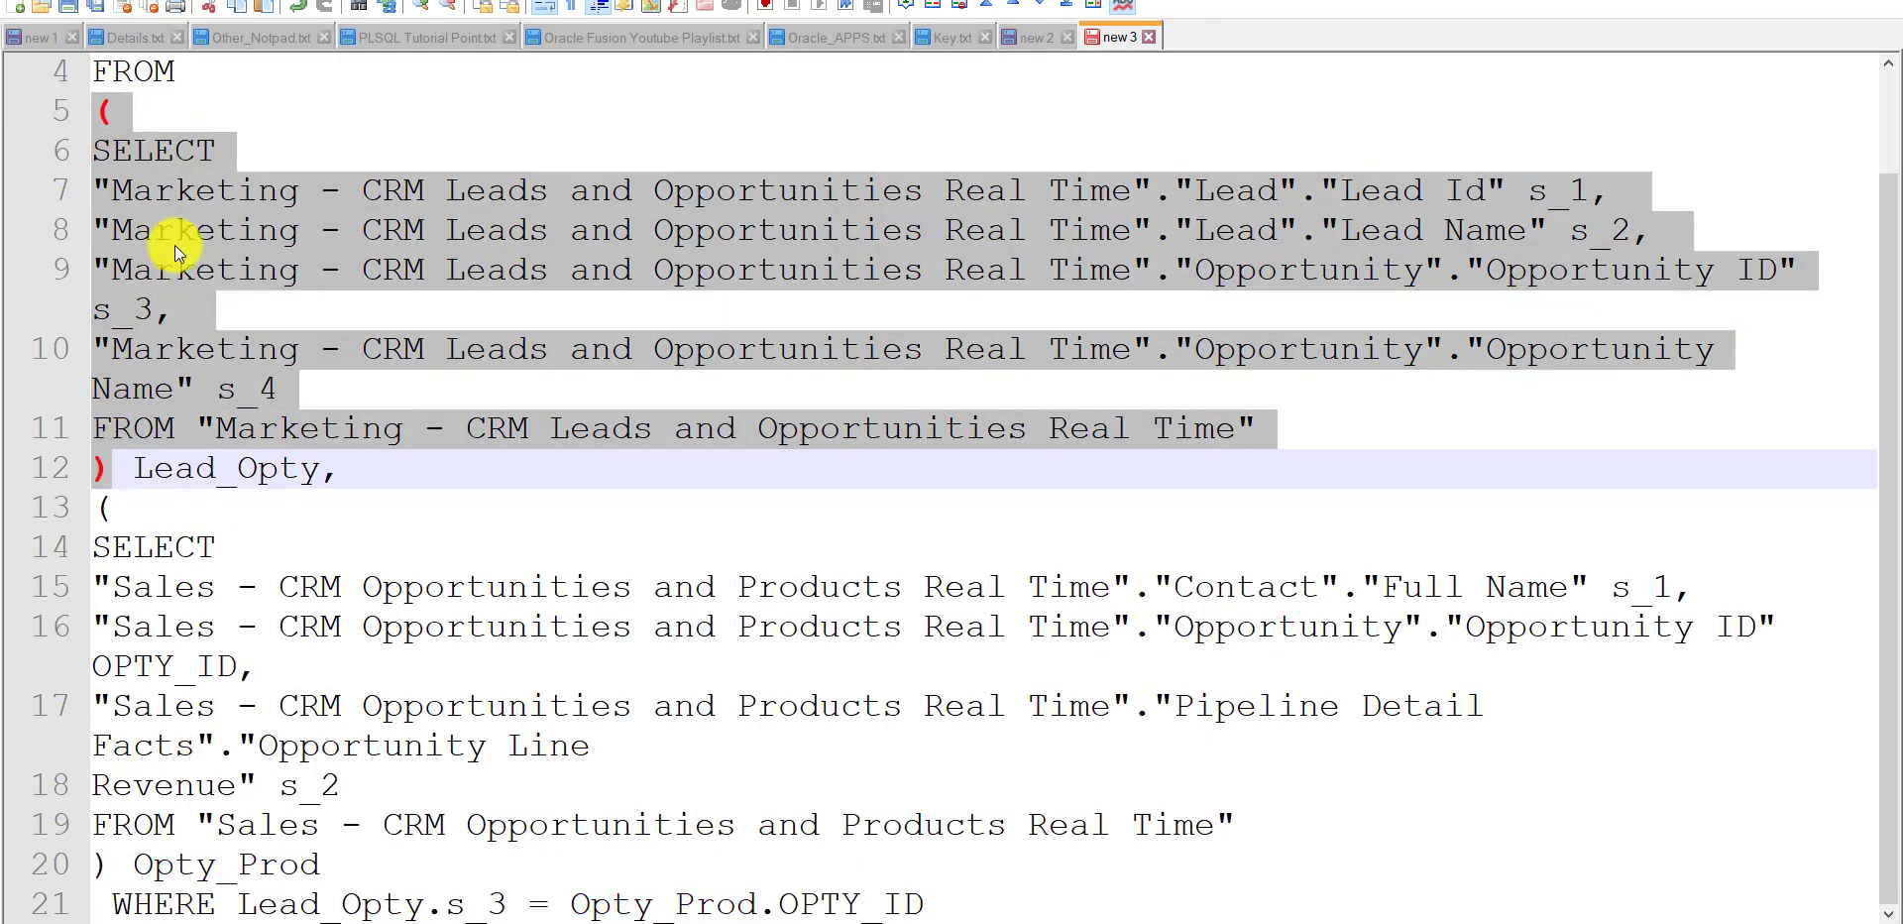
{"action": "left_click", "coordinate": [212, 470]}
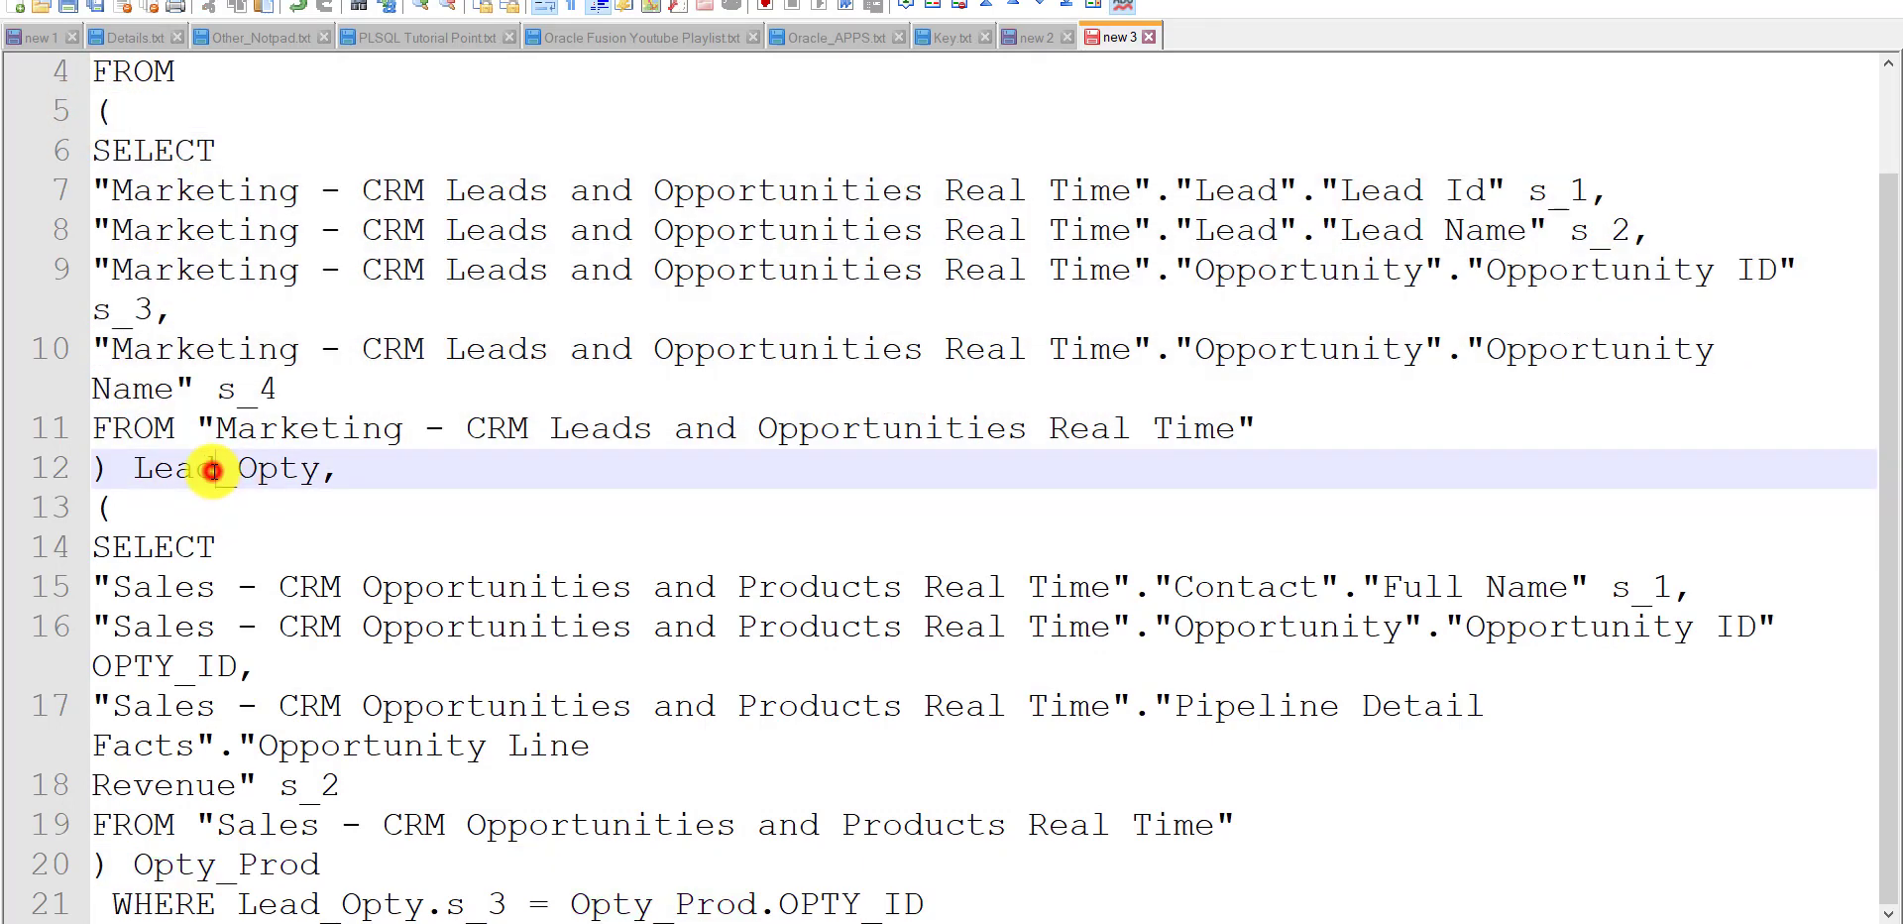
{"action": "double_click", "coordinate": [212, 470]}
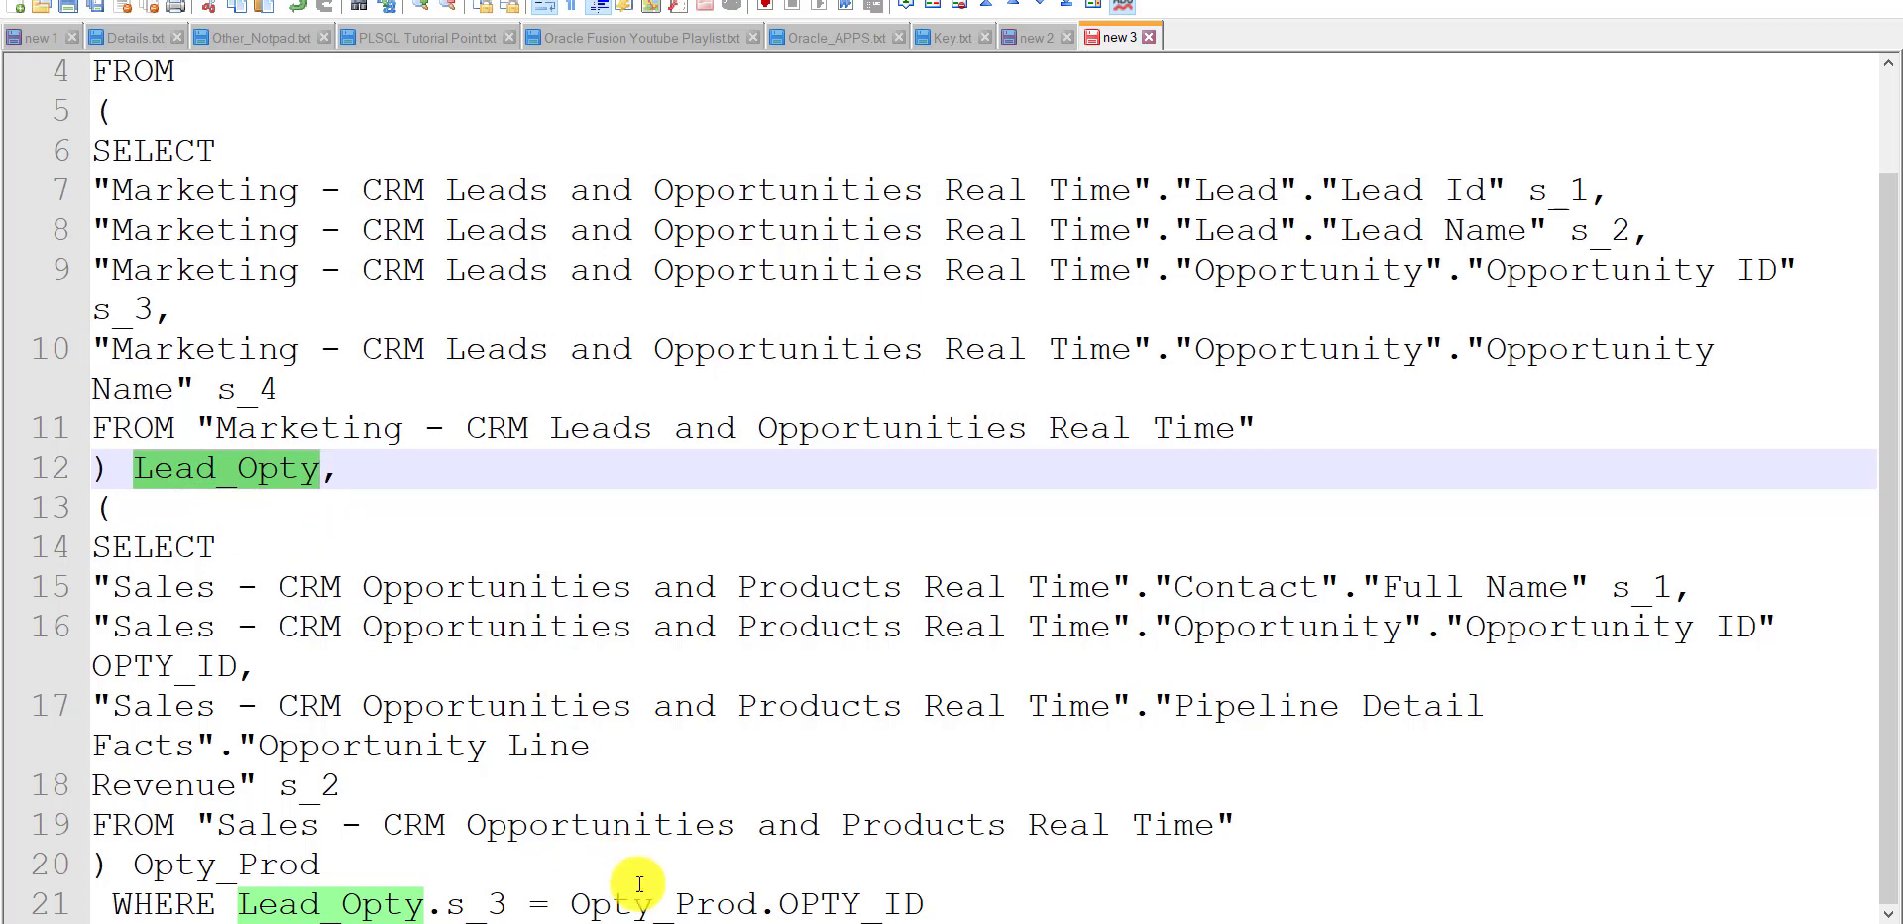
{"action": "double_click", "coordinate": [684, 904]}
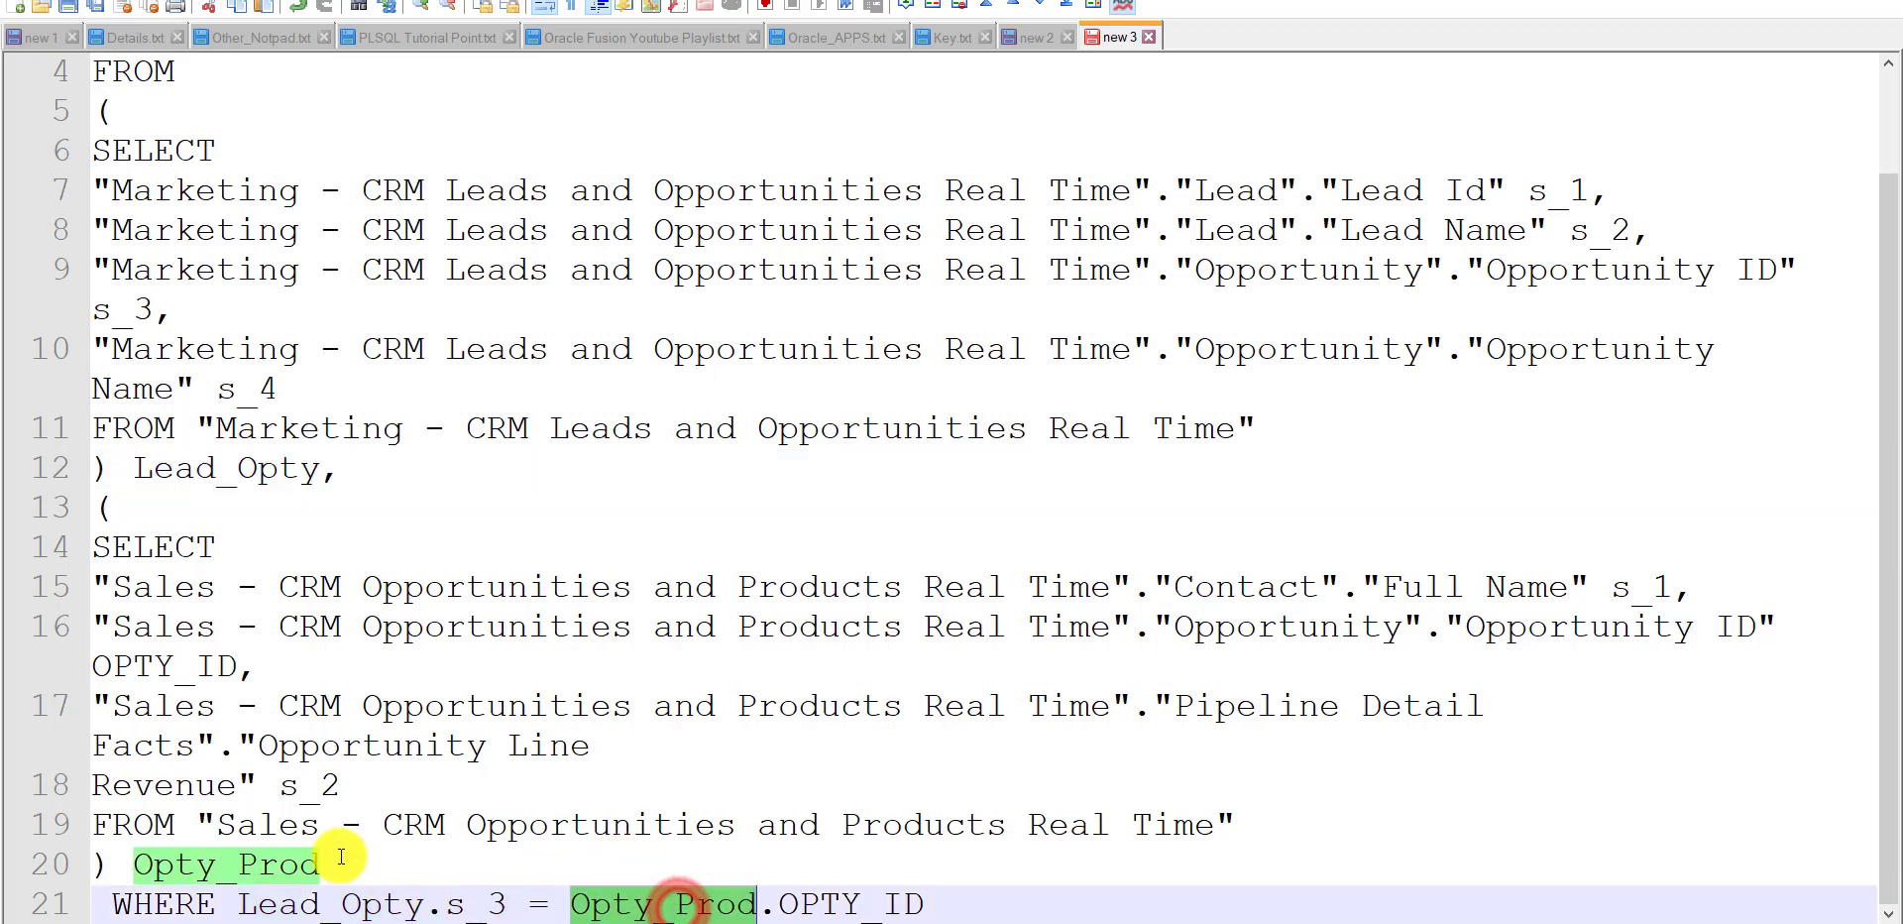
{"action": "scroll", "coordinate": [344, 870], "scroll_direction": "up", "scroll_amount": 1}
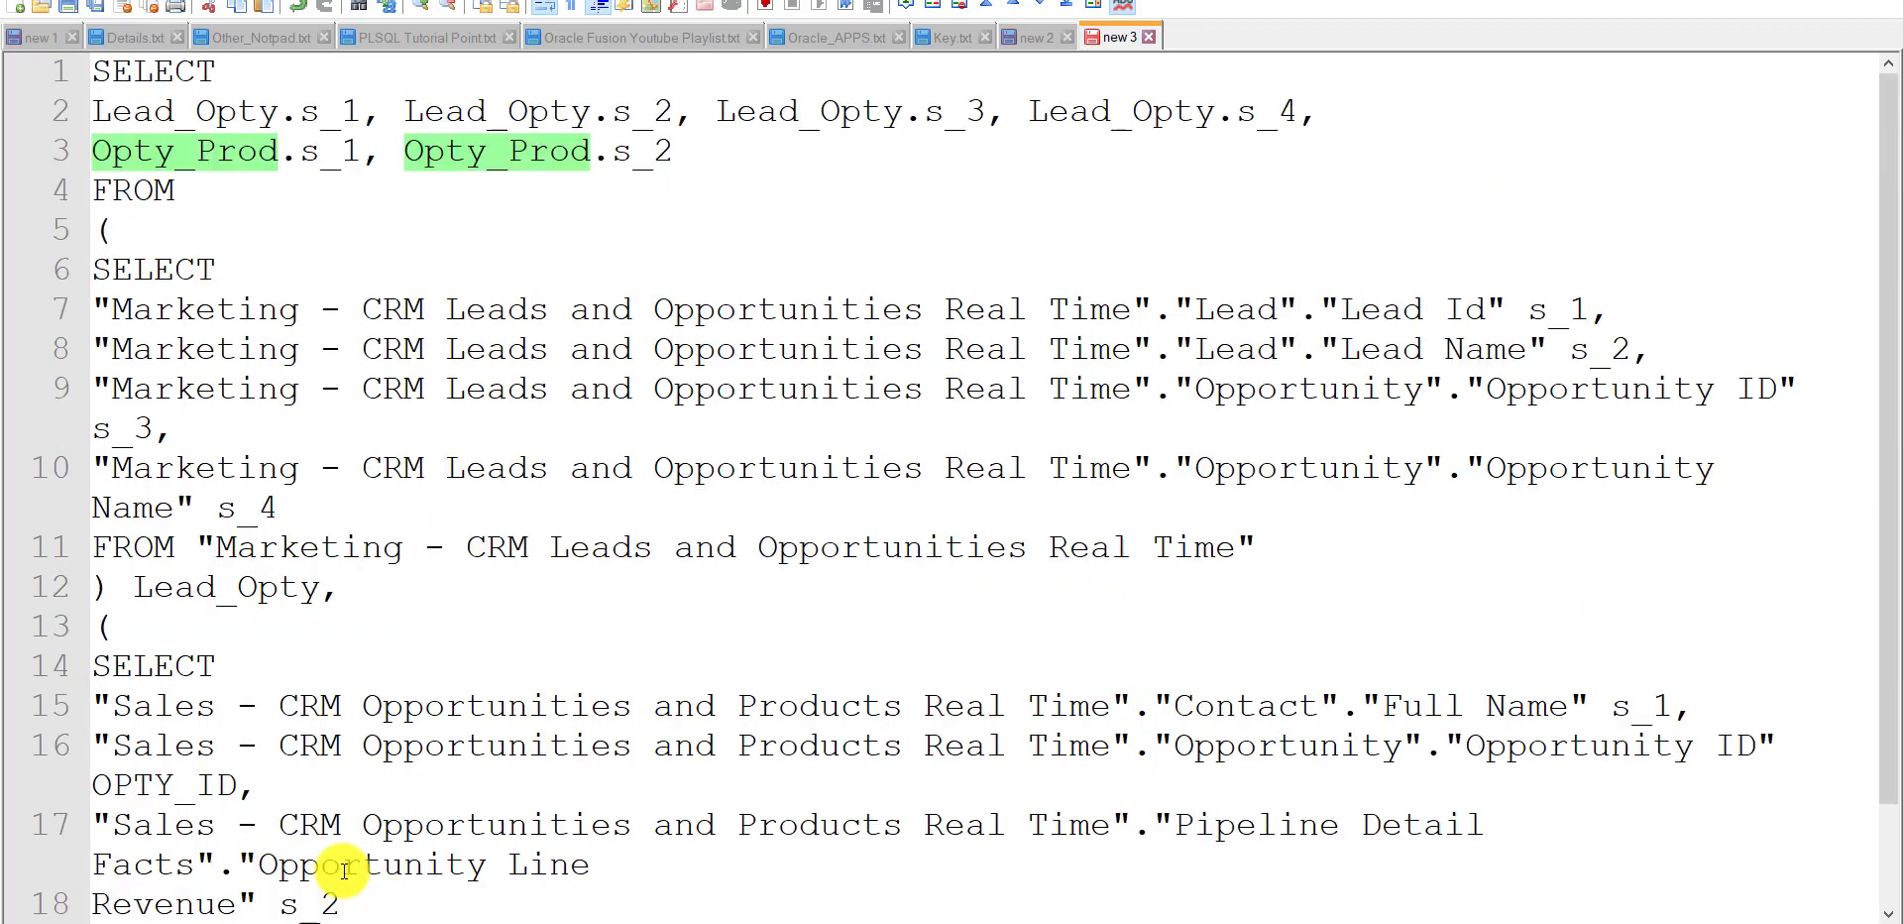
- Trace the Lead_Opty columns s_1 to s_4 and the Opty_Prod columns s_1 and s_2 from the outer SELECT to the subqueries
{"action": "double_click", "coordinate": [211, 109]}
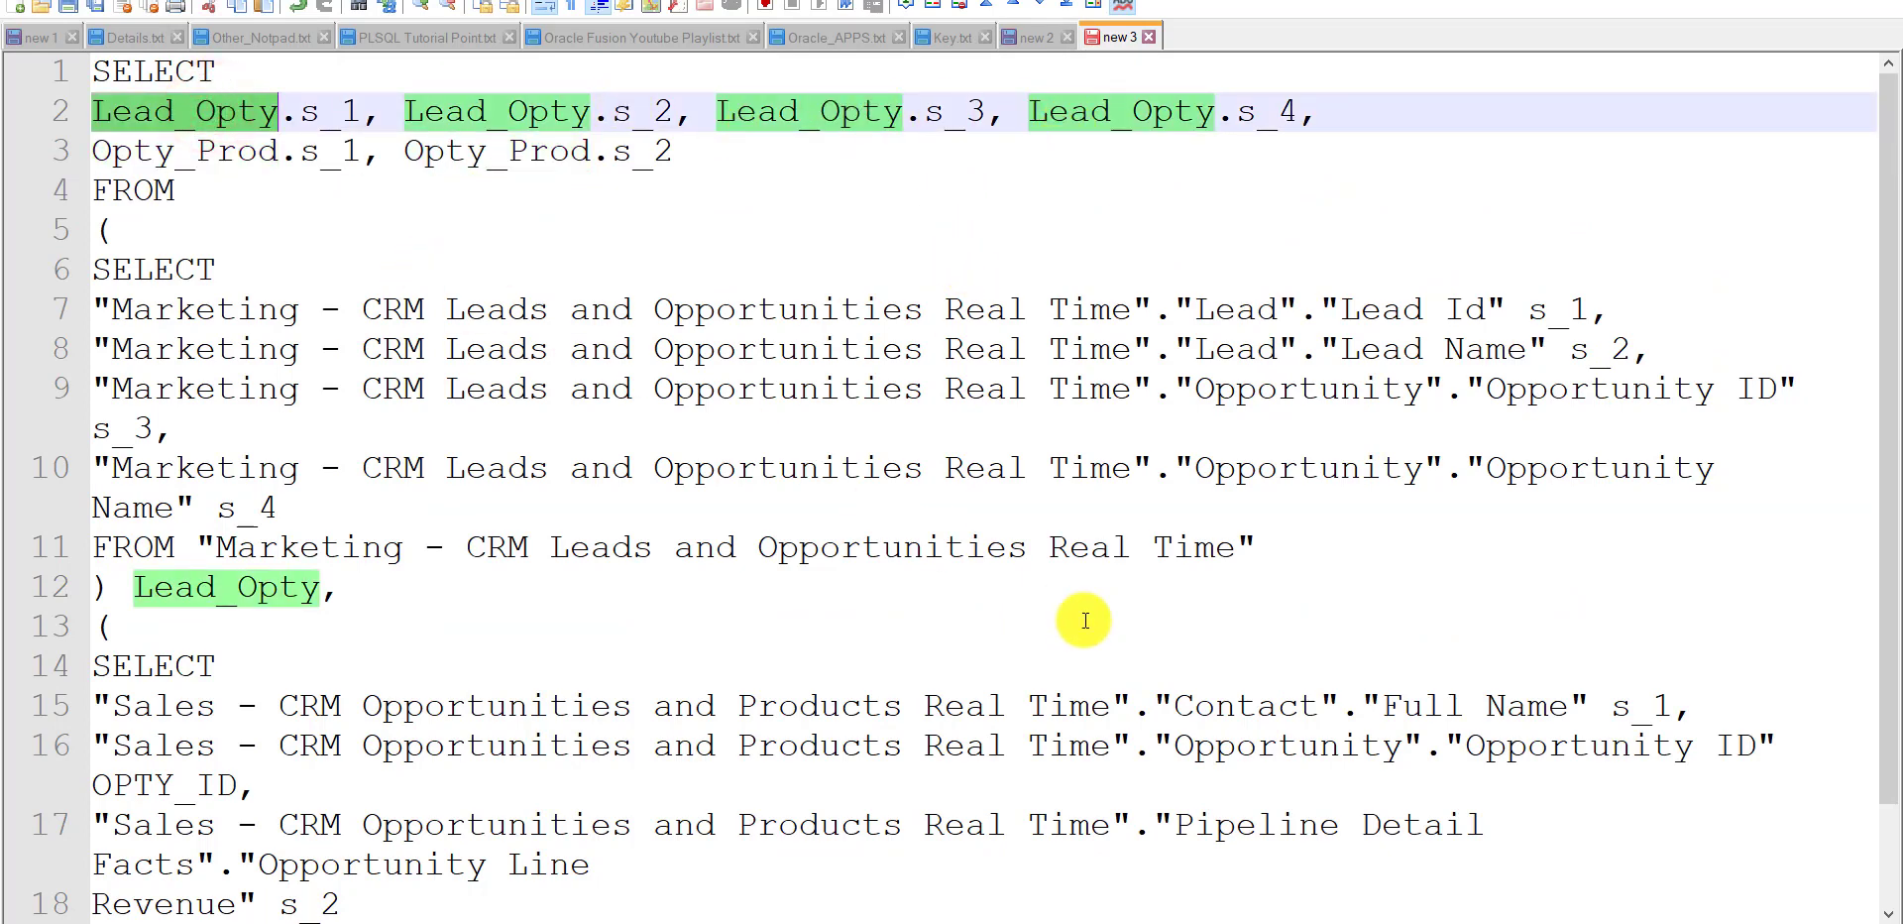
{"action": "left_click", "coordinate": [1529, 311]}
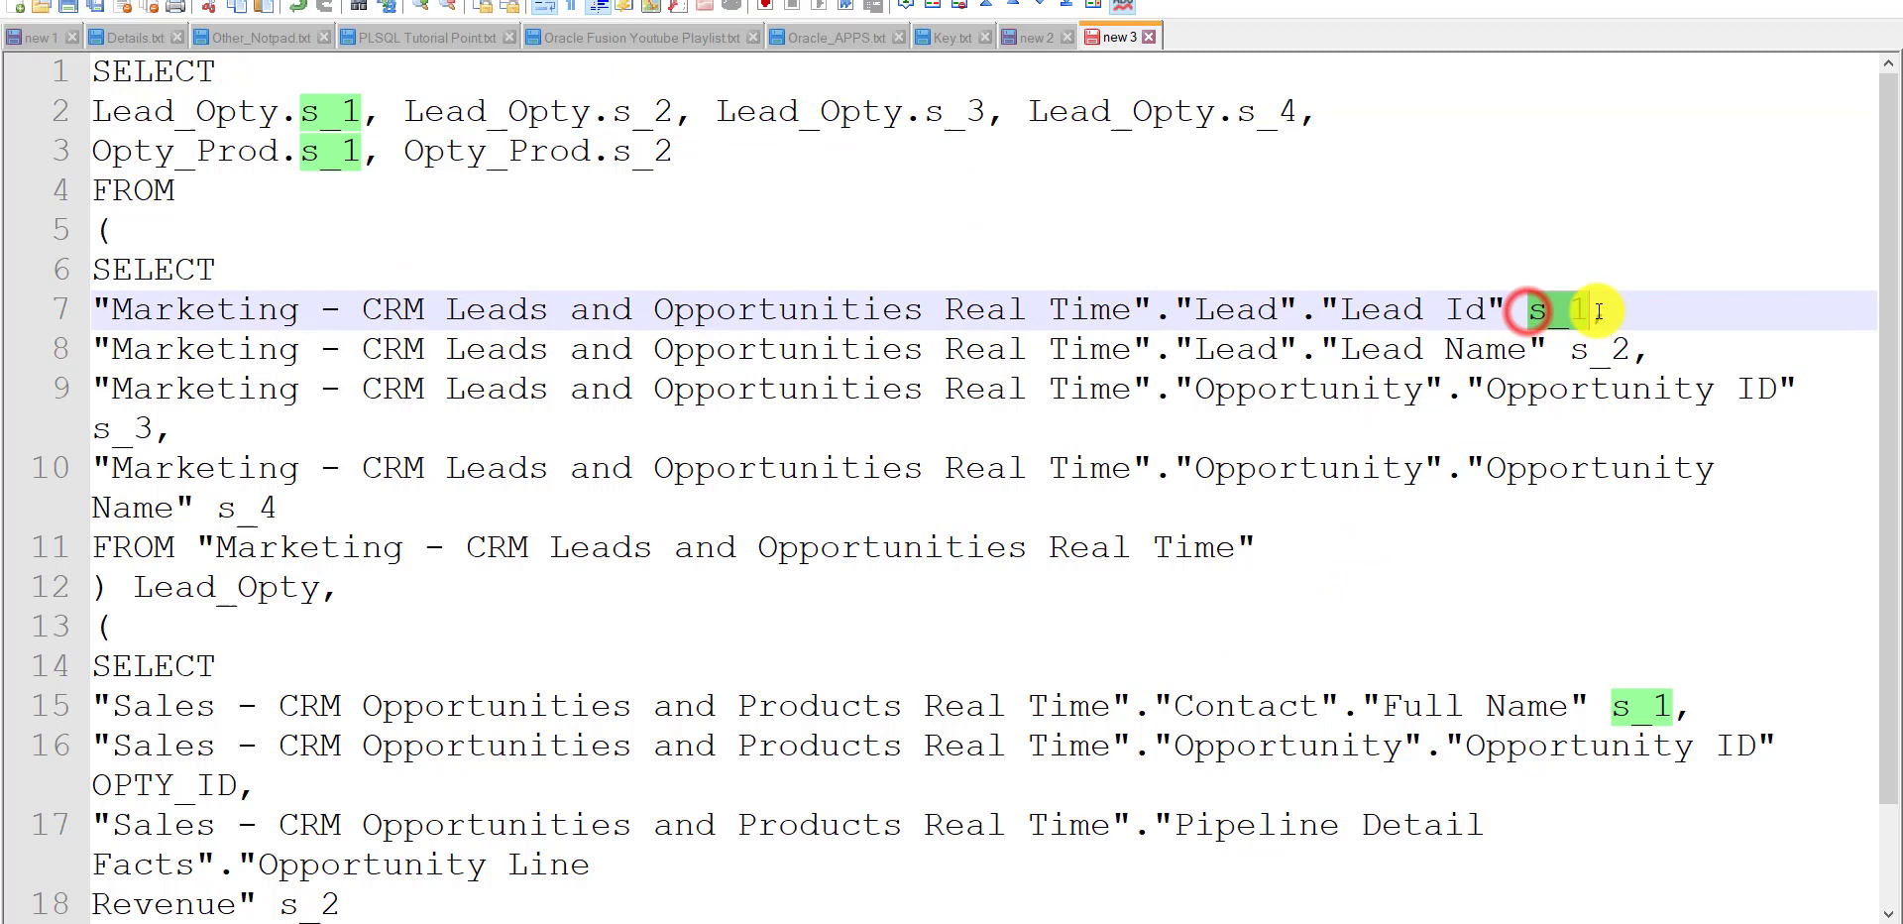
{"action": "double_click", "coordinate": [1559, 310]}
{"action": "double_click", "coordinate": [1593, 349]}
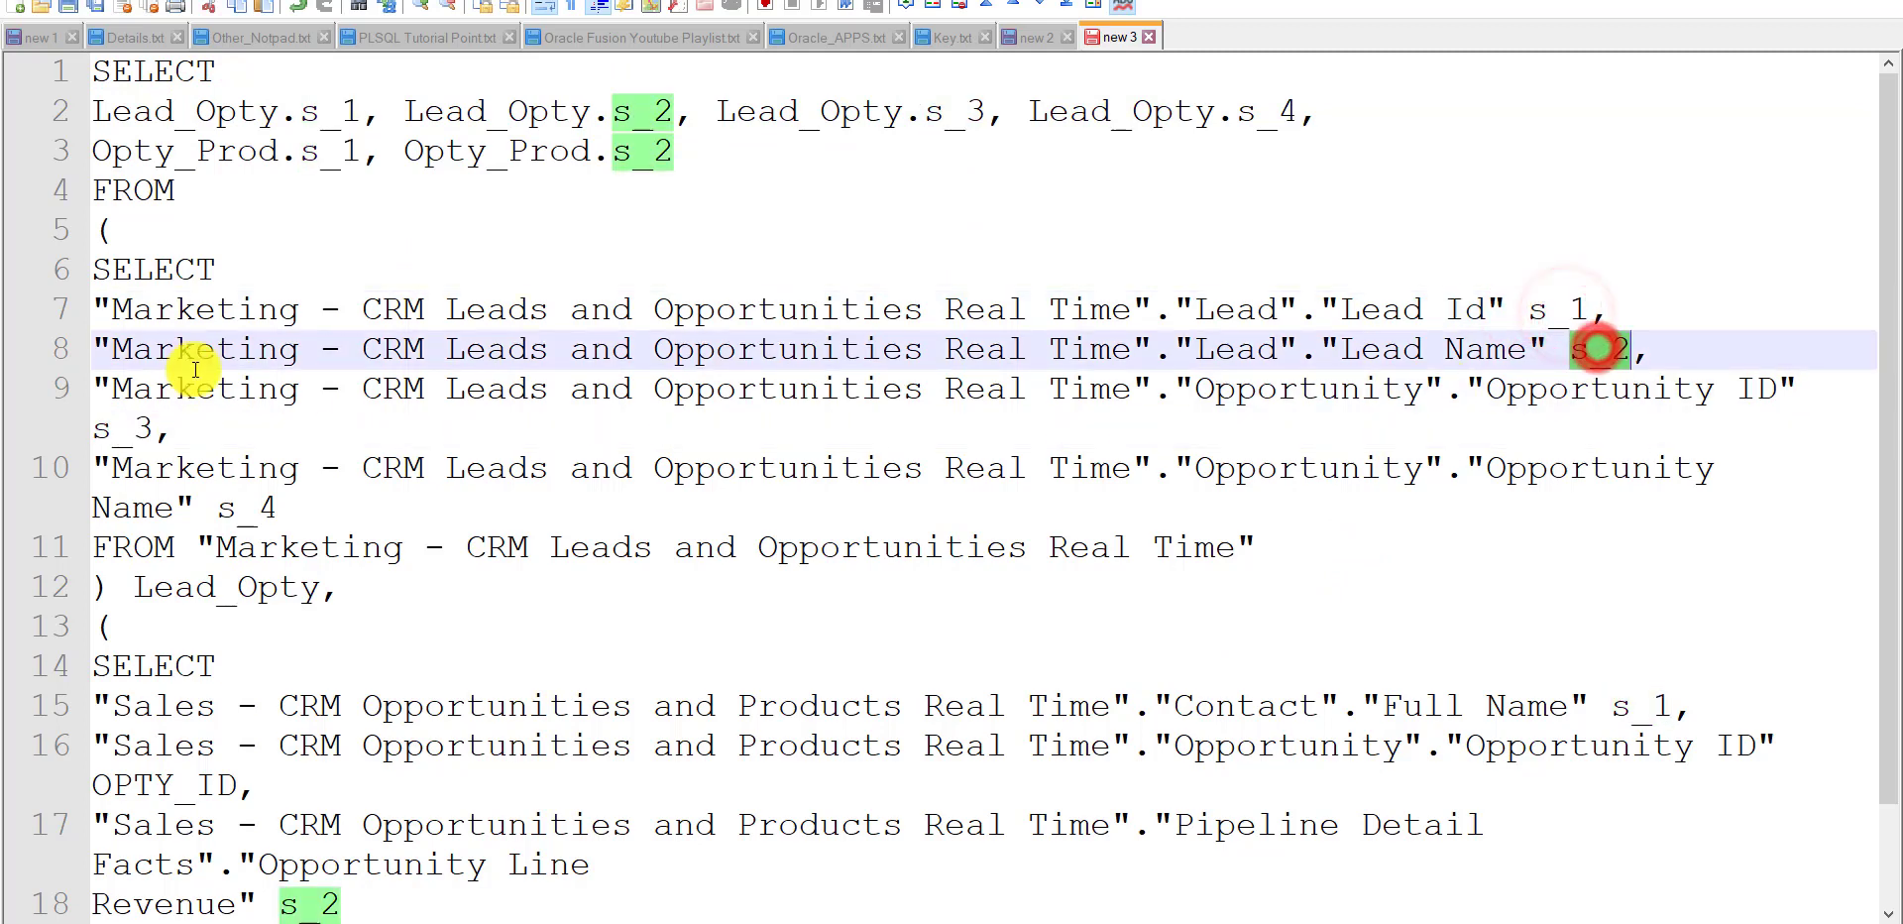
{"action": "double_click", "coordinate": [124, 428]}
{"action": "double_click", "coordinate": [239, 505]}
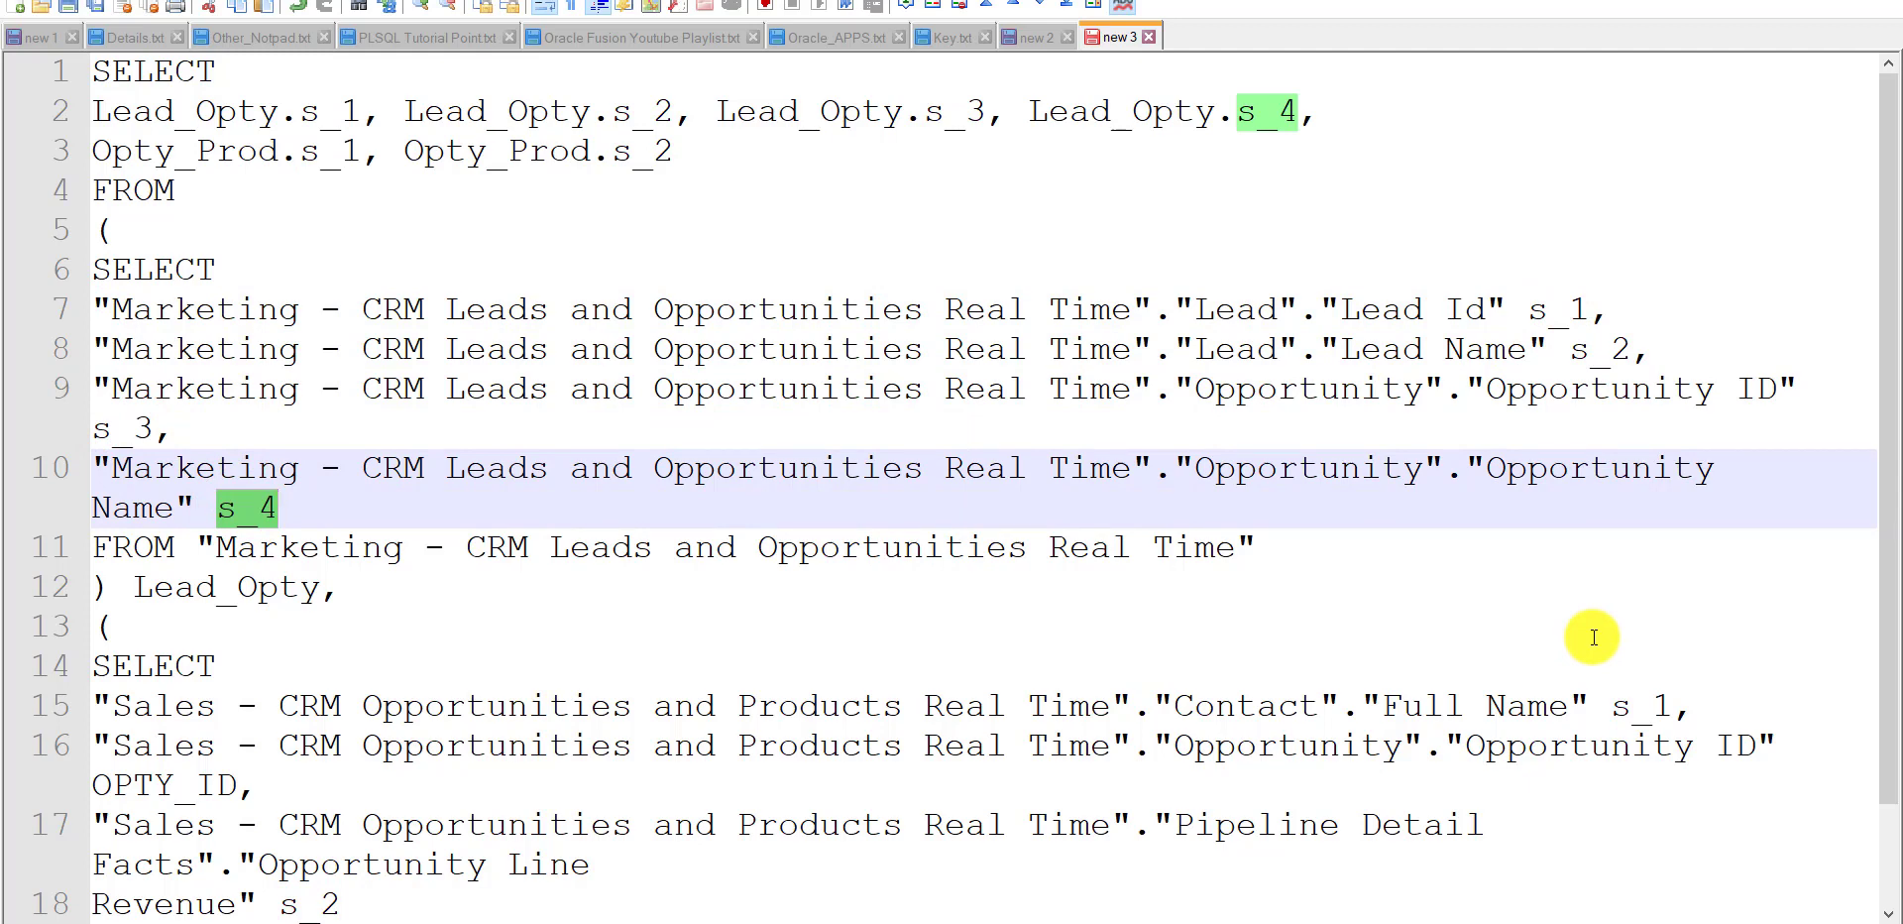
{"action": "scroll", "coordinate": [1593, 637], "scroll_direction": "down", "scroll_amount": 1}
{"action": "double_click", "coordinate": [1640, 587]}
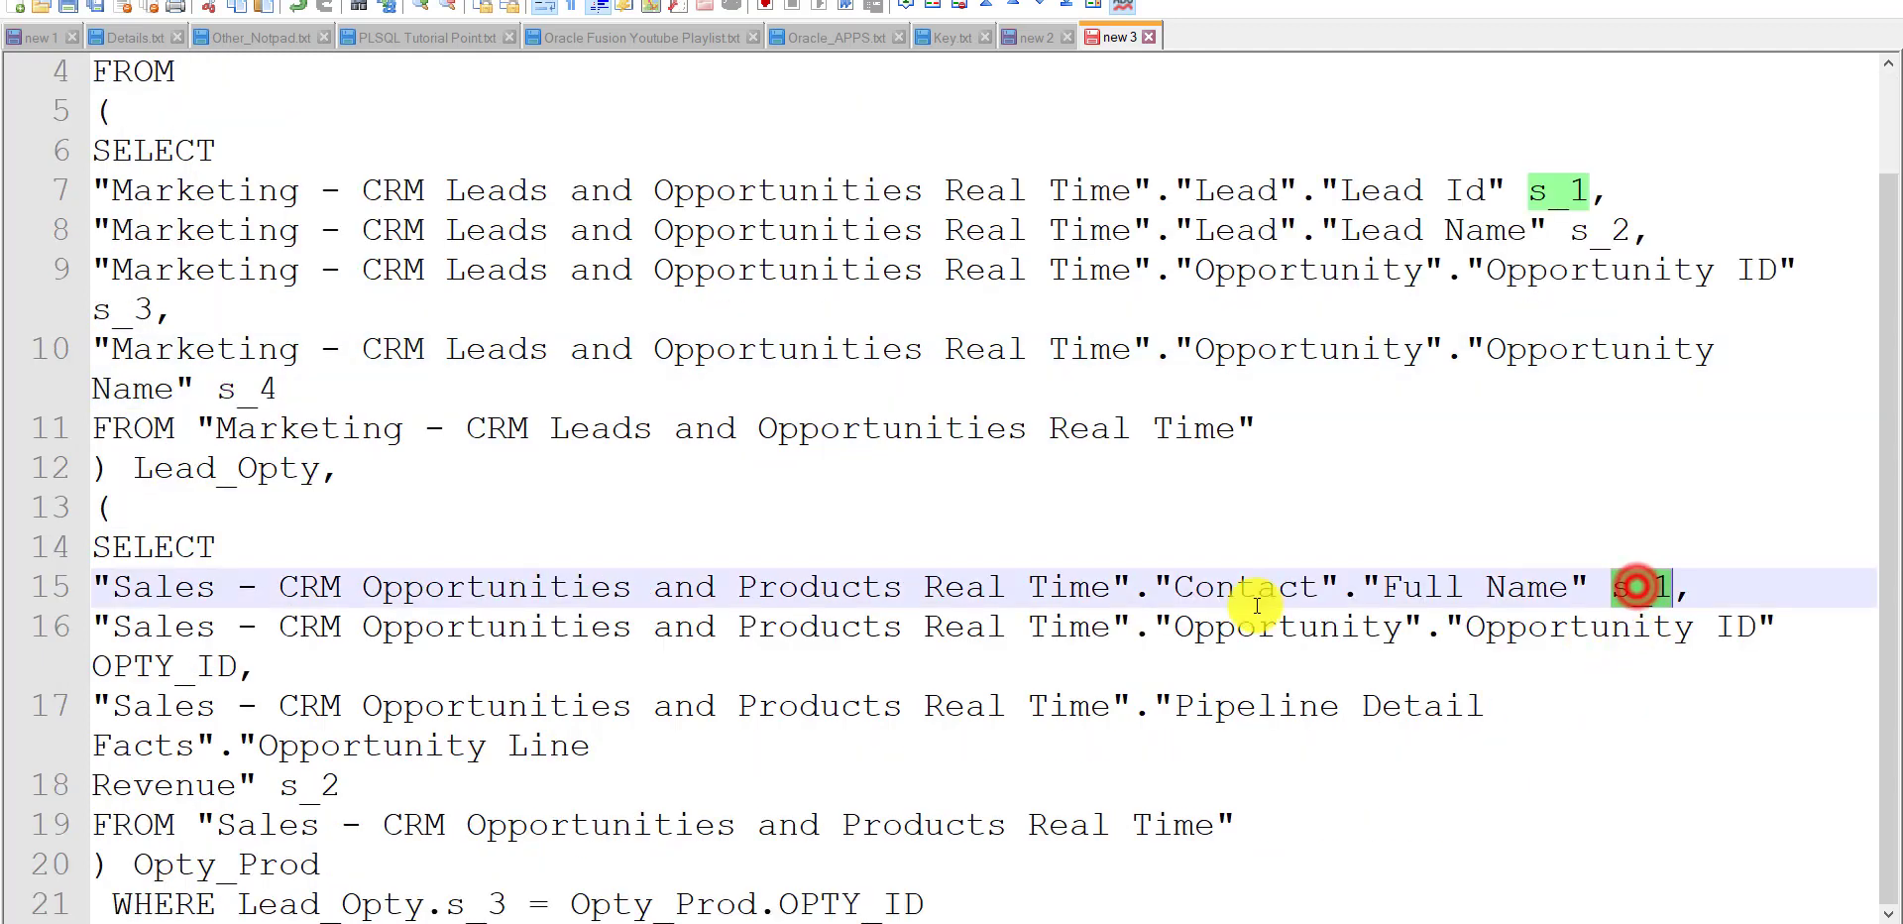
{"action": "double_click", "coordinate": [309, 785]}
{"action": "scroll", "coordinate": [791, 694], "scroll_direction": "up", "scroll_amount": 1}
- Copy the entire sample join query and switch back to the SQL Issued section in Oracle Transactional Business Intelligence
{"action": "left_click", "coordinate": [367, 238]}
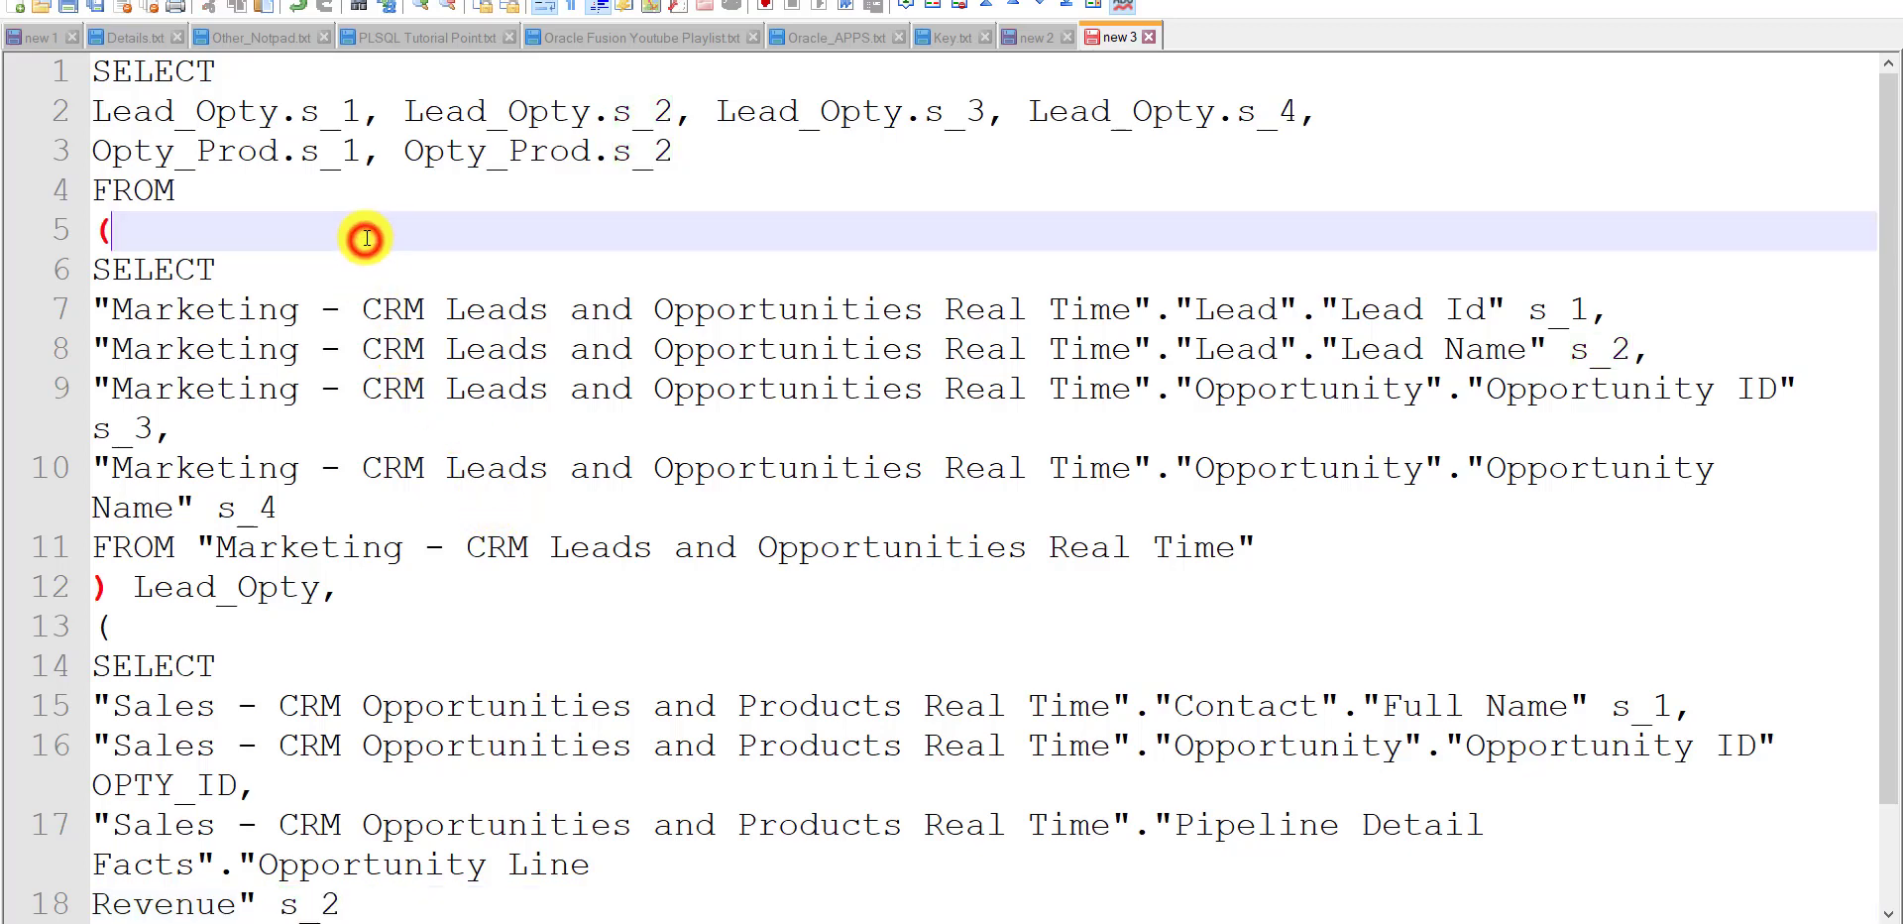
{"action": "key", "text": "ctrl+a"}
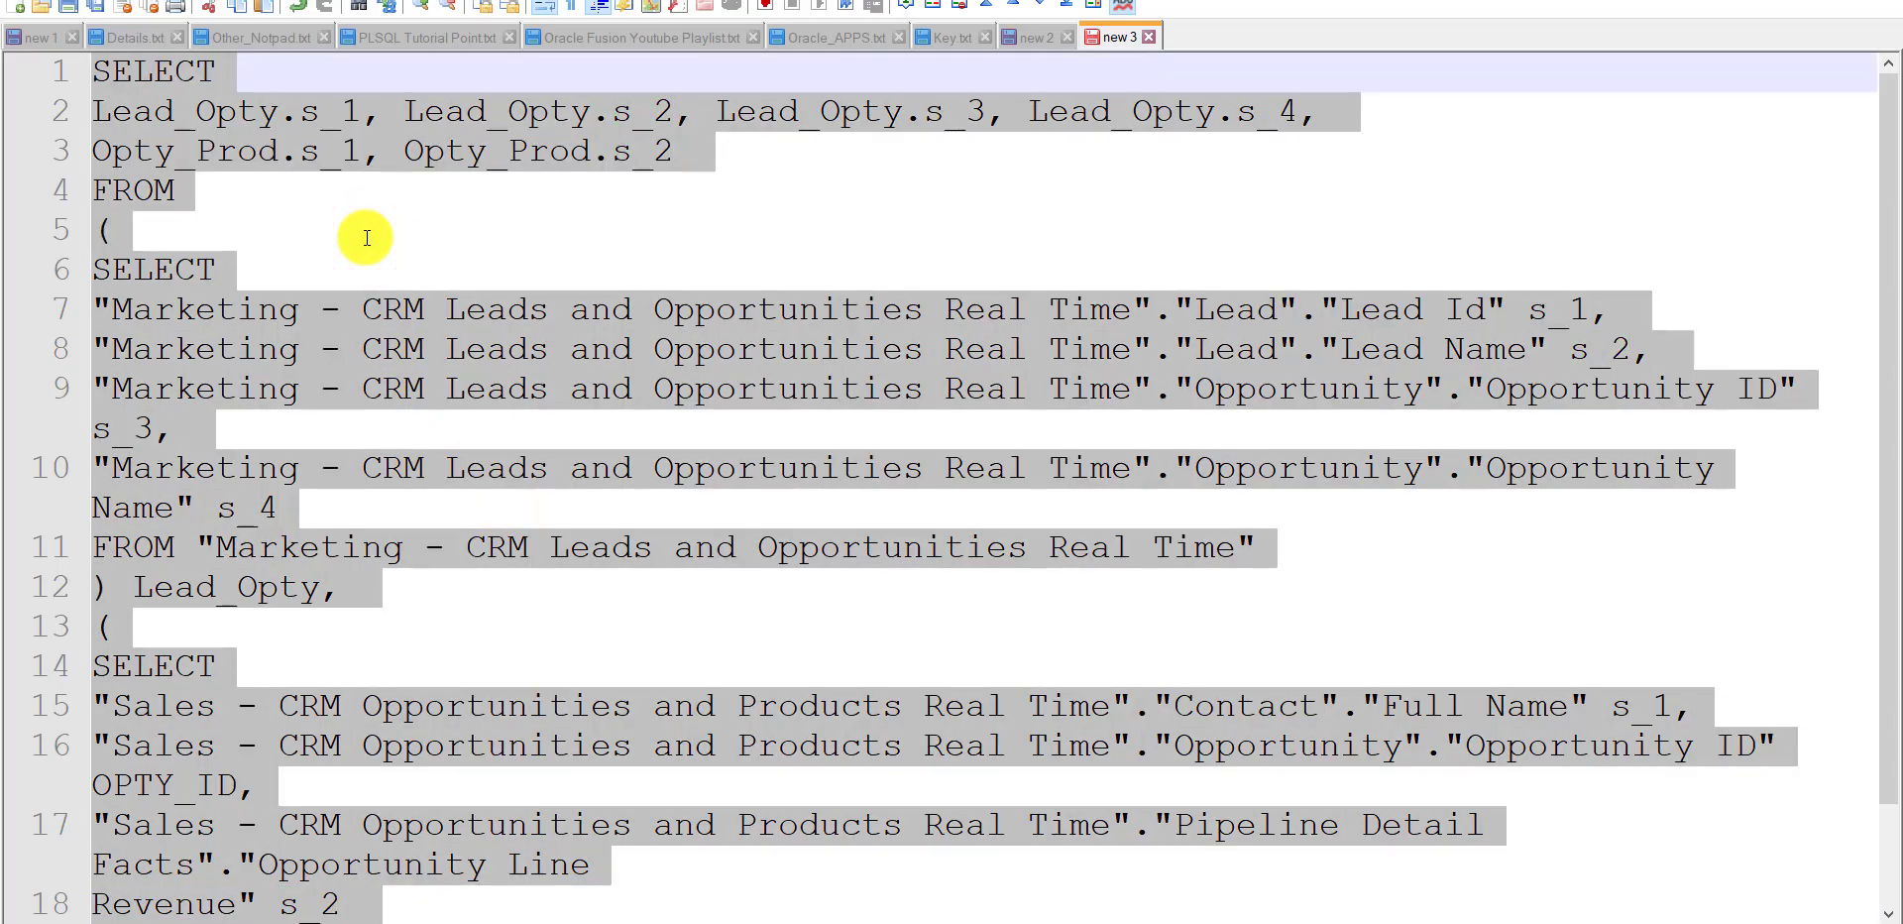
{"action": "key", "text": "alt+Tab"}
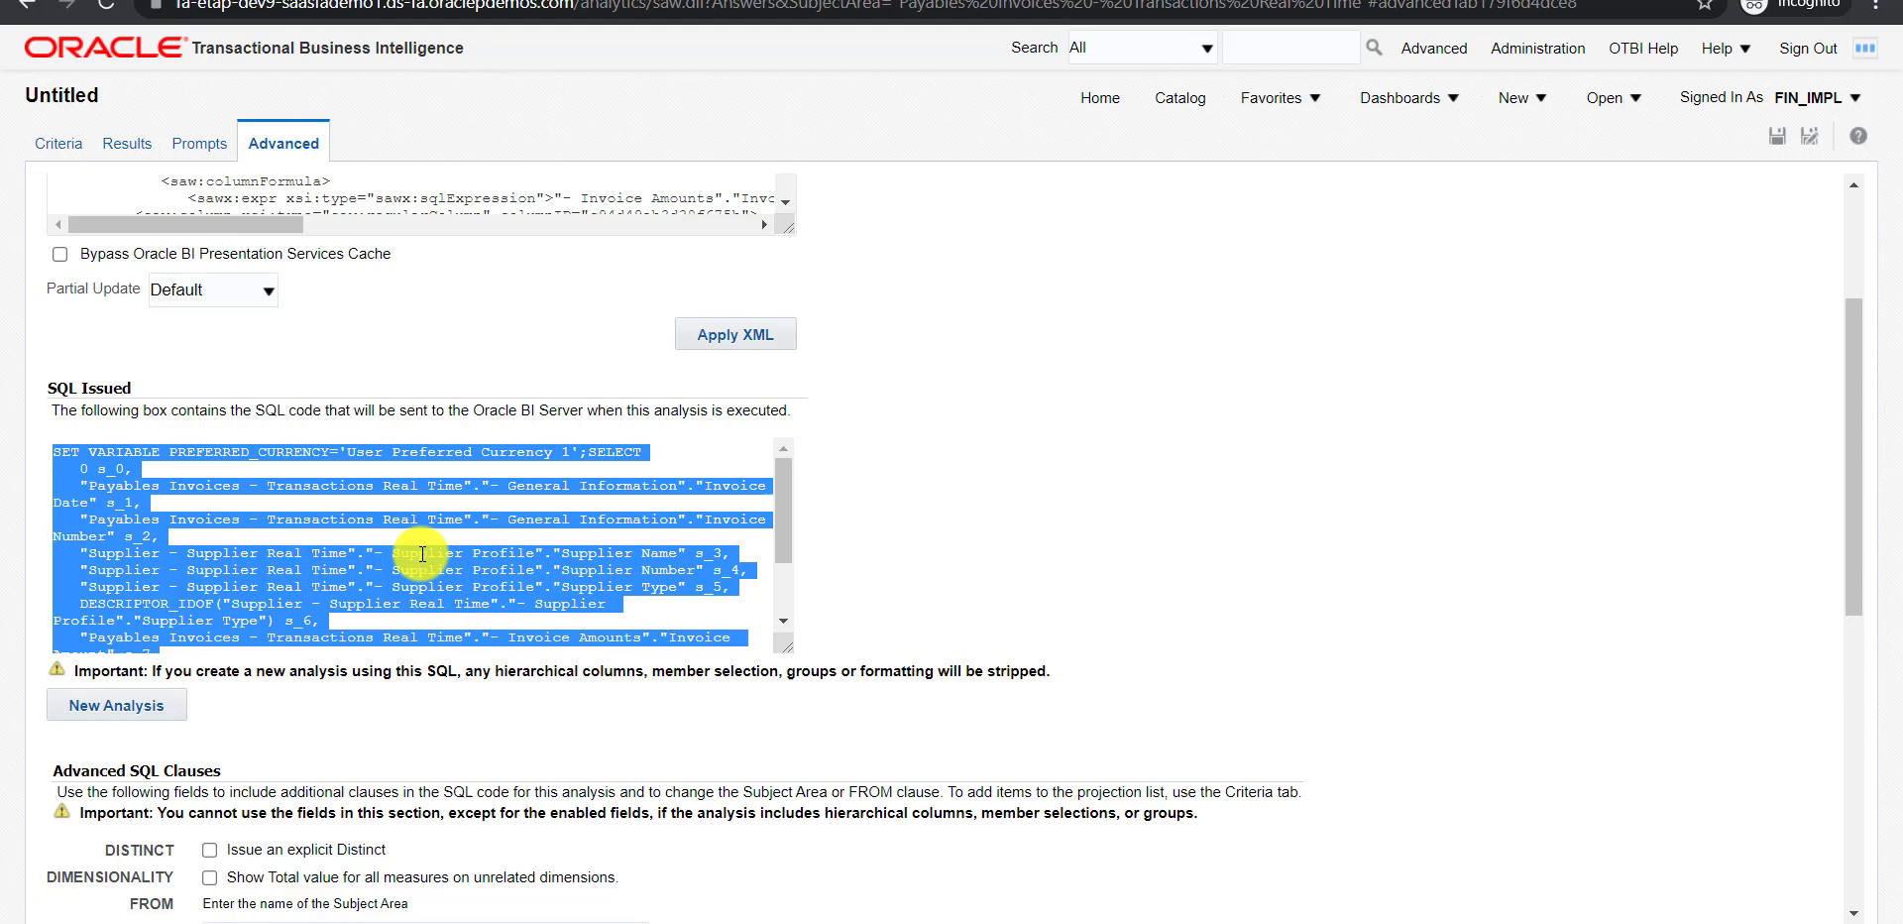
{"action": "left_click", "coordinate": [424, 563]}
{"action": "triple_click", "coordinate": [280, 550]}
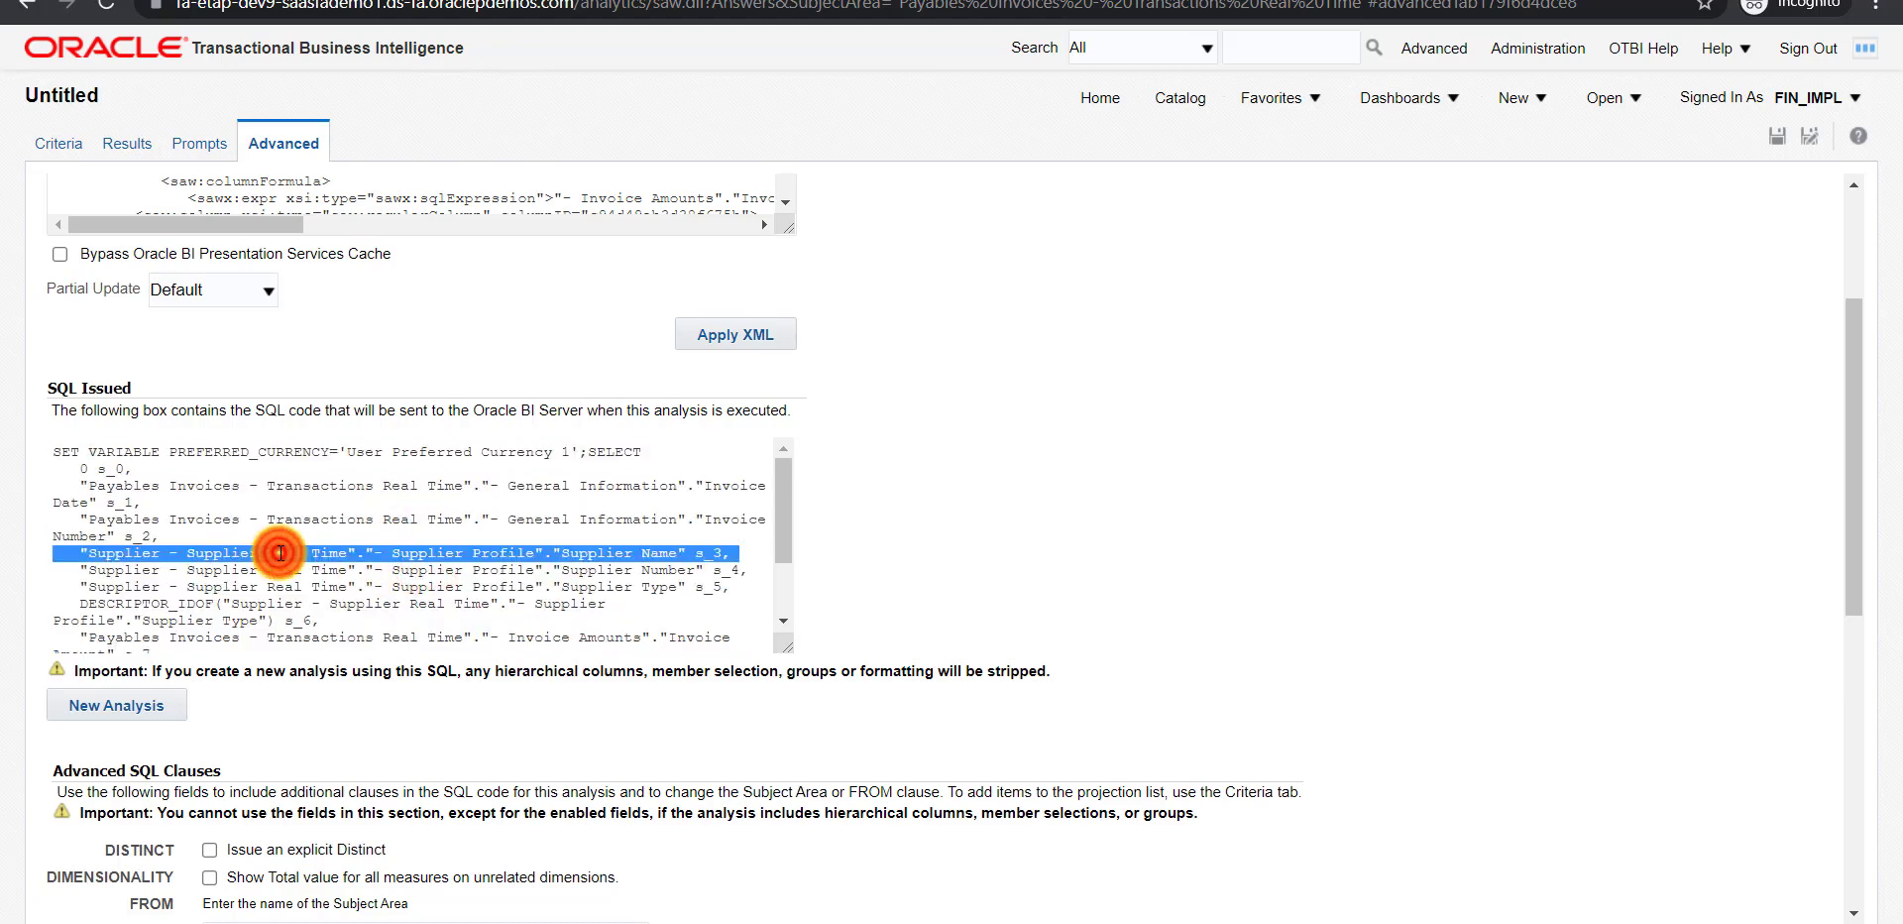
{"action": "left_click", "coordinate": [281, 546]}
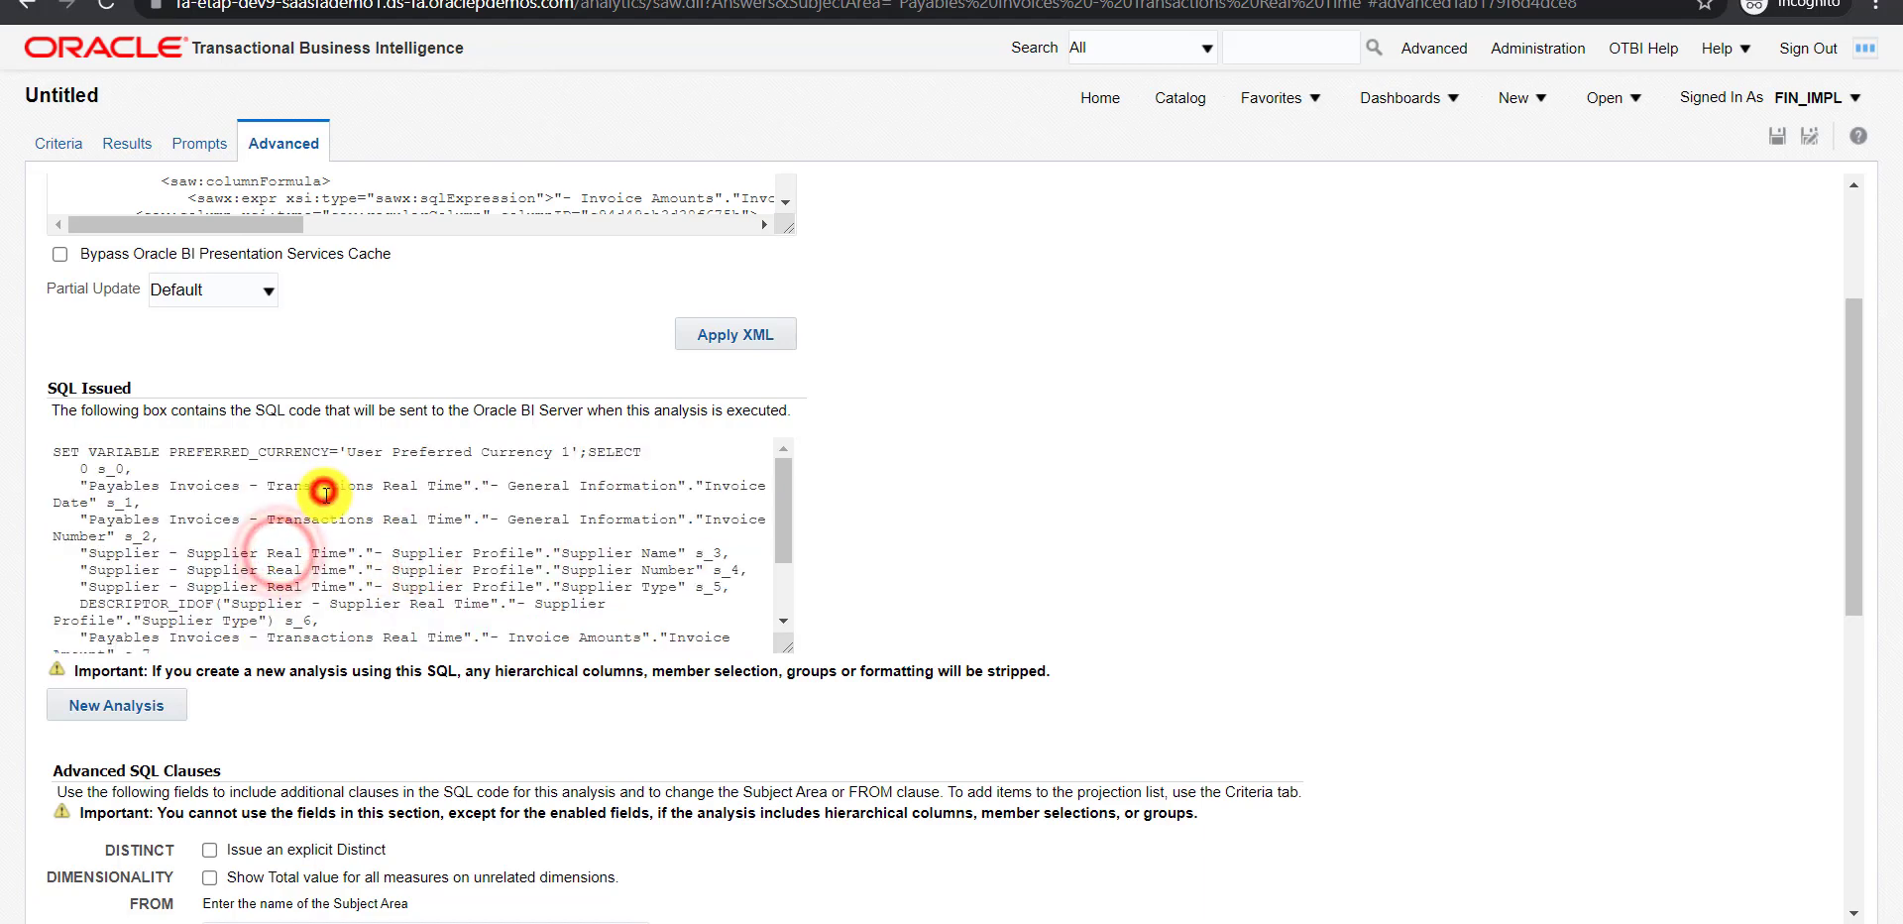
- Create a new analysis from simple SQL, replacing the default statement with the copied Lead_Opty and Opty_Prod join query
{"action": "left_click", "coordinate": [163, 705]}
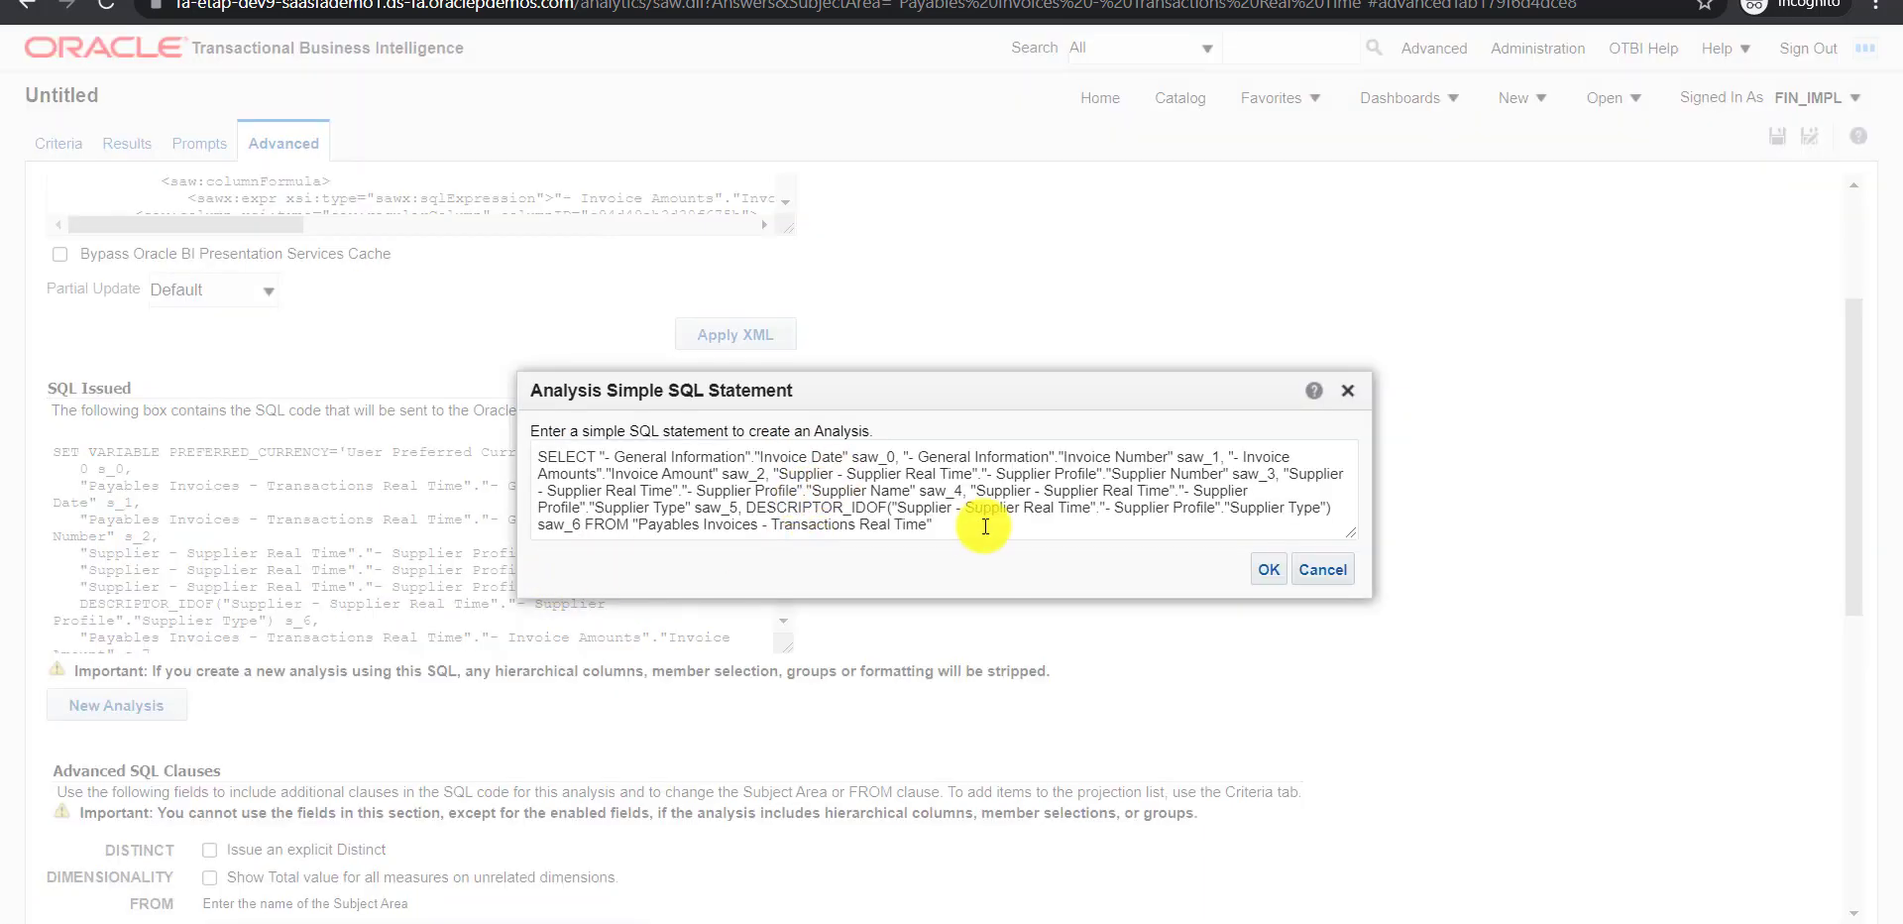
{"action": "left_click", "coordinate": [964, 527]}
{"action": "key", "text": "ctrl+a"}
{"action": "key", "text": "ctrl+v"}
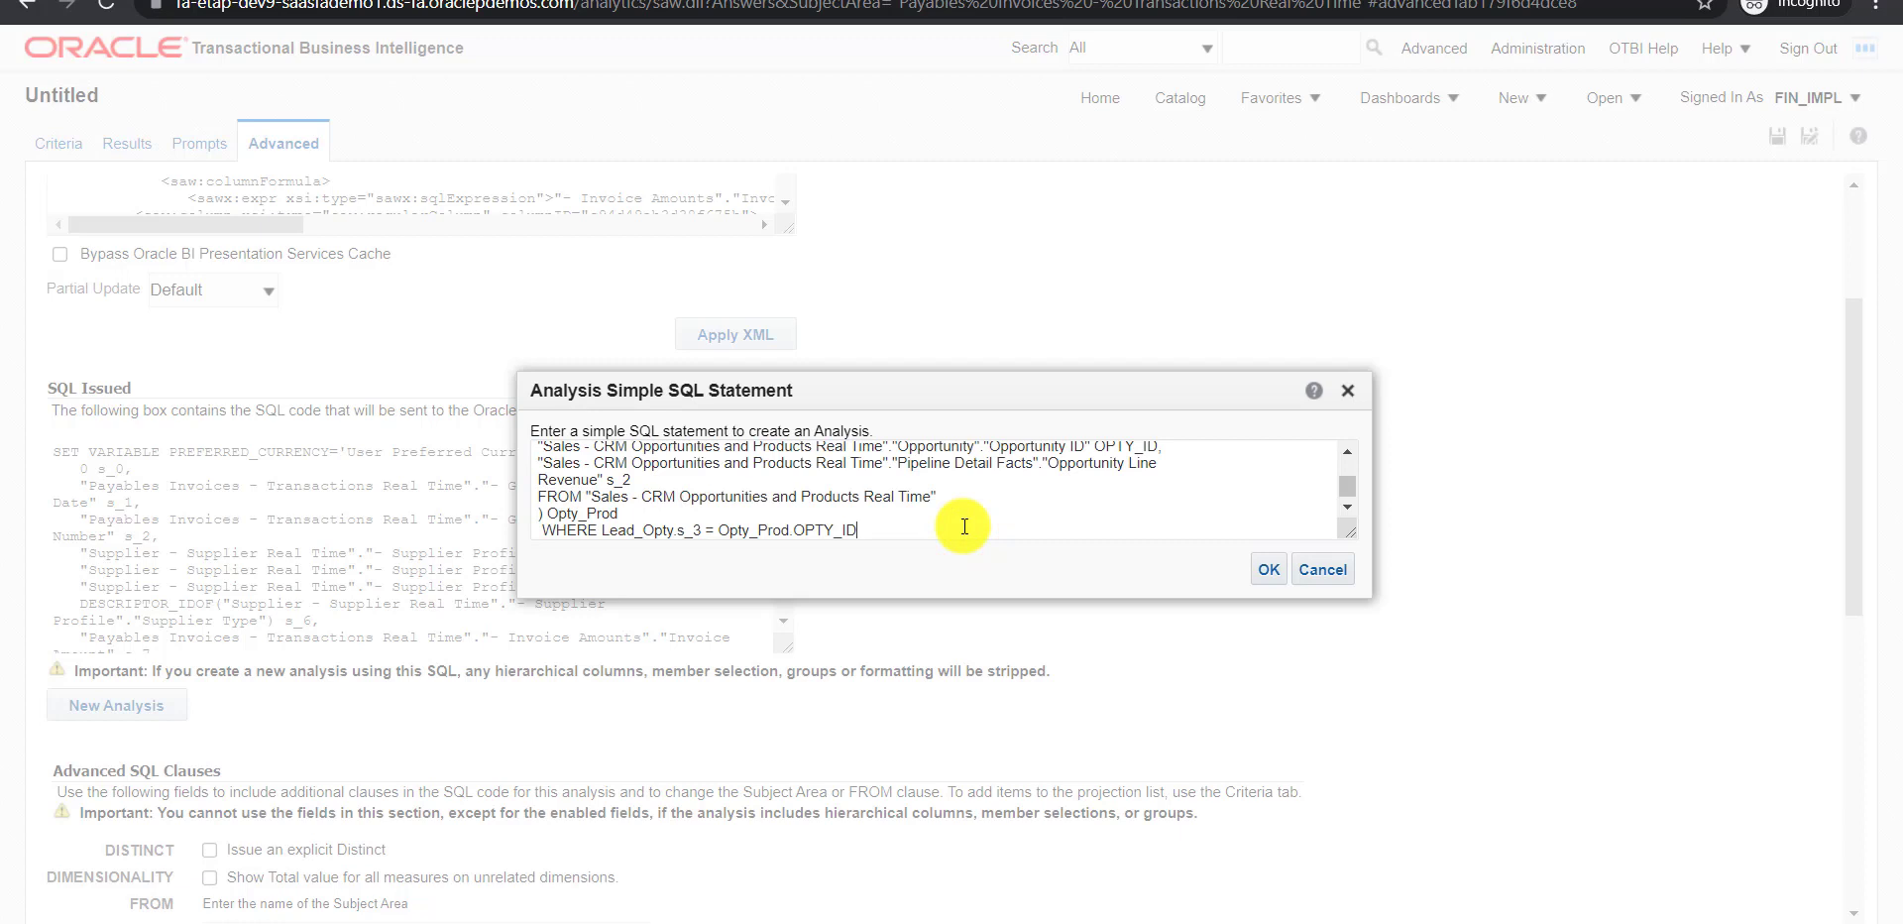
{"action": "left_click", "coordinate": [1265, 569]}
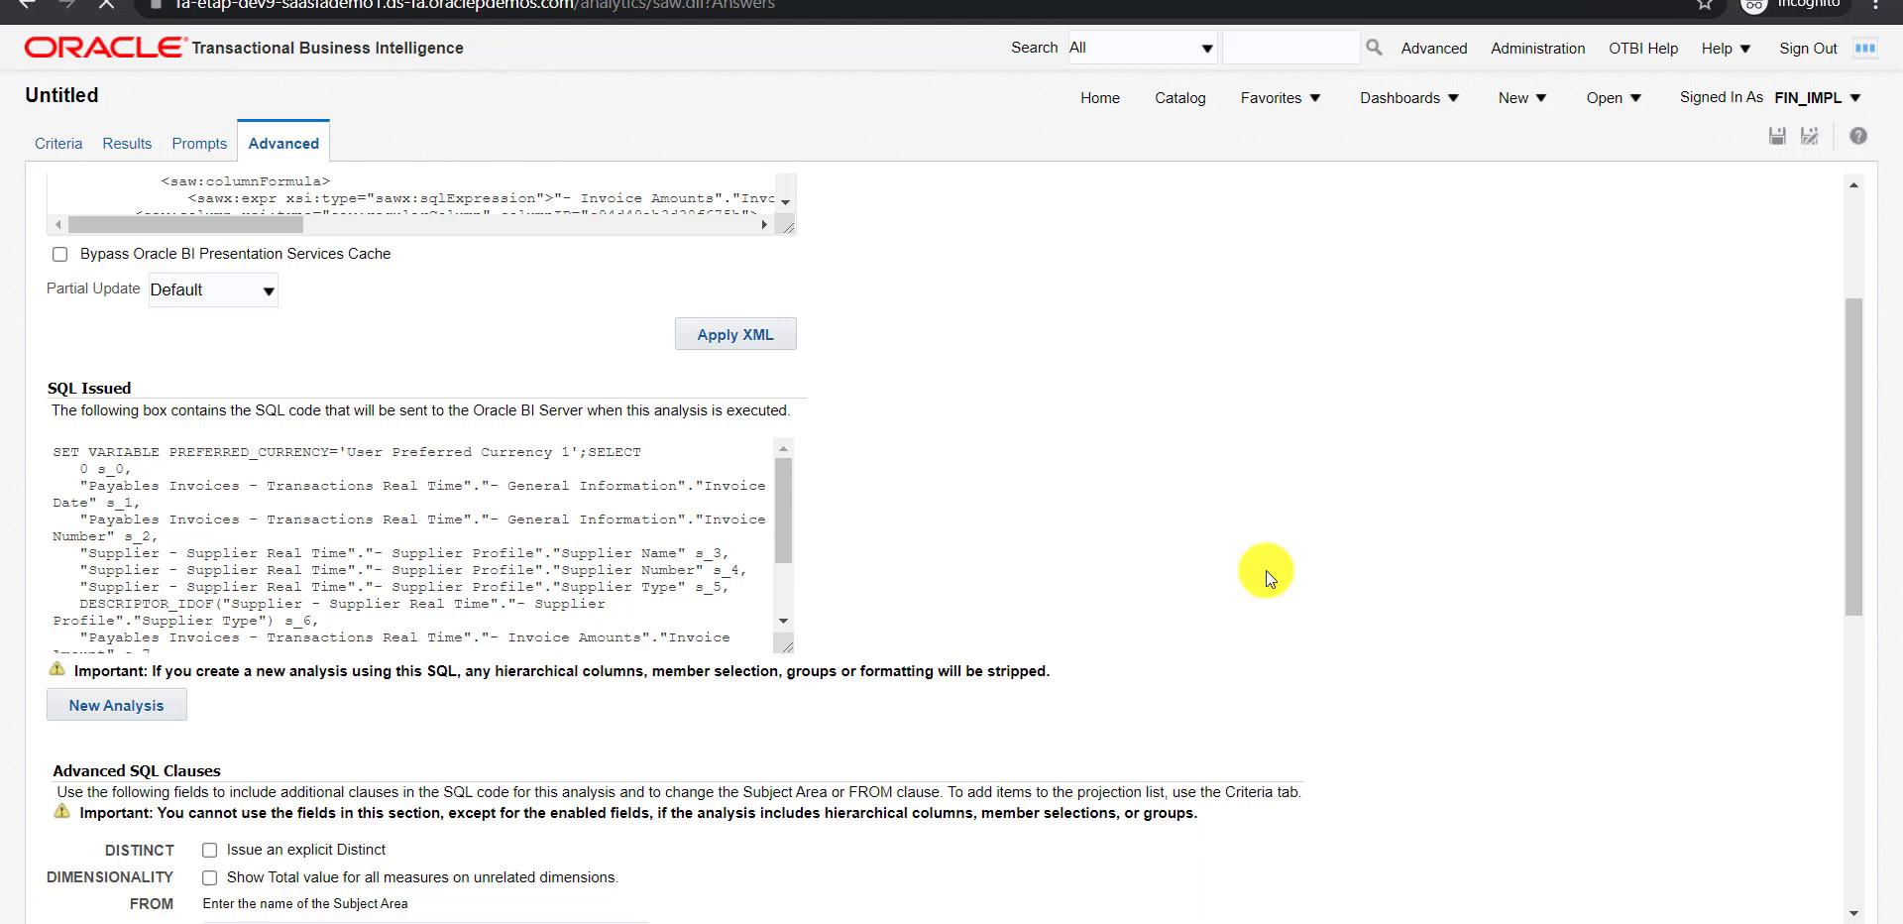
- Open the results of the new SQL-based analysis and dismiss the options of the Opty_Prod.s_1 column
{"action": "left_click", "coordinate": [132, 140]}
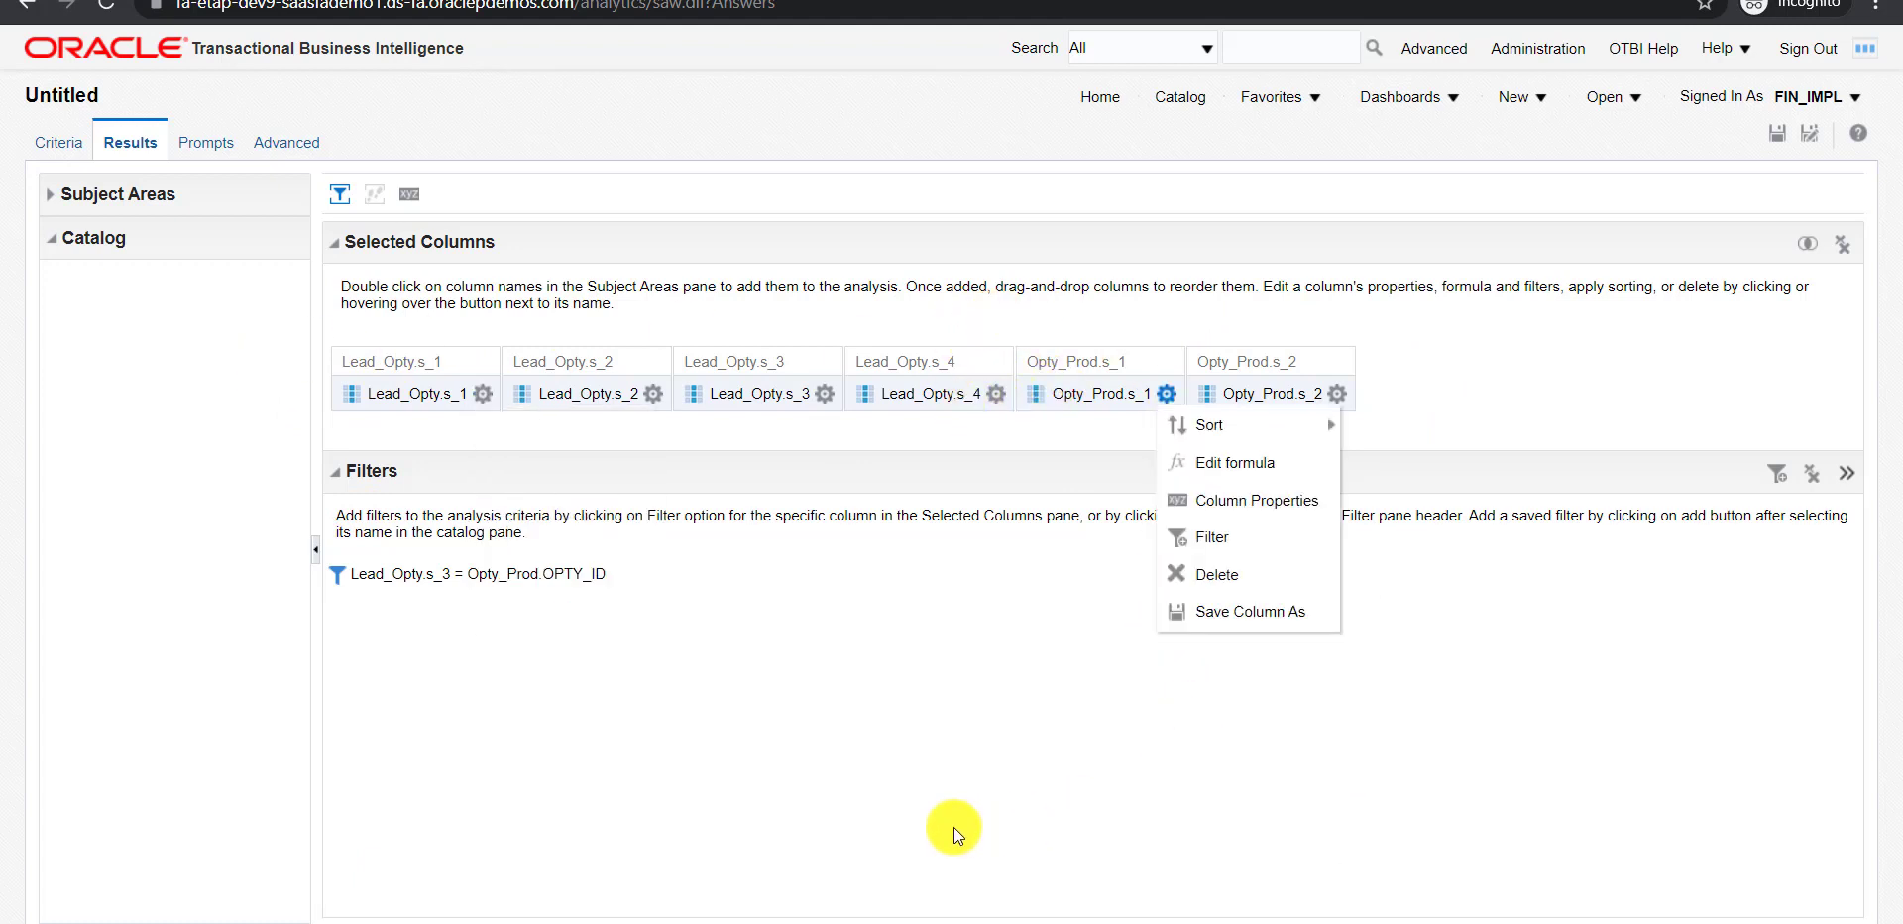
{"action": "left_click", "coordinate": [876, 800]}
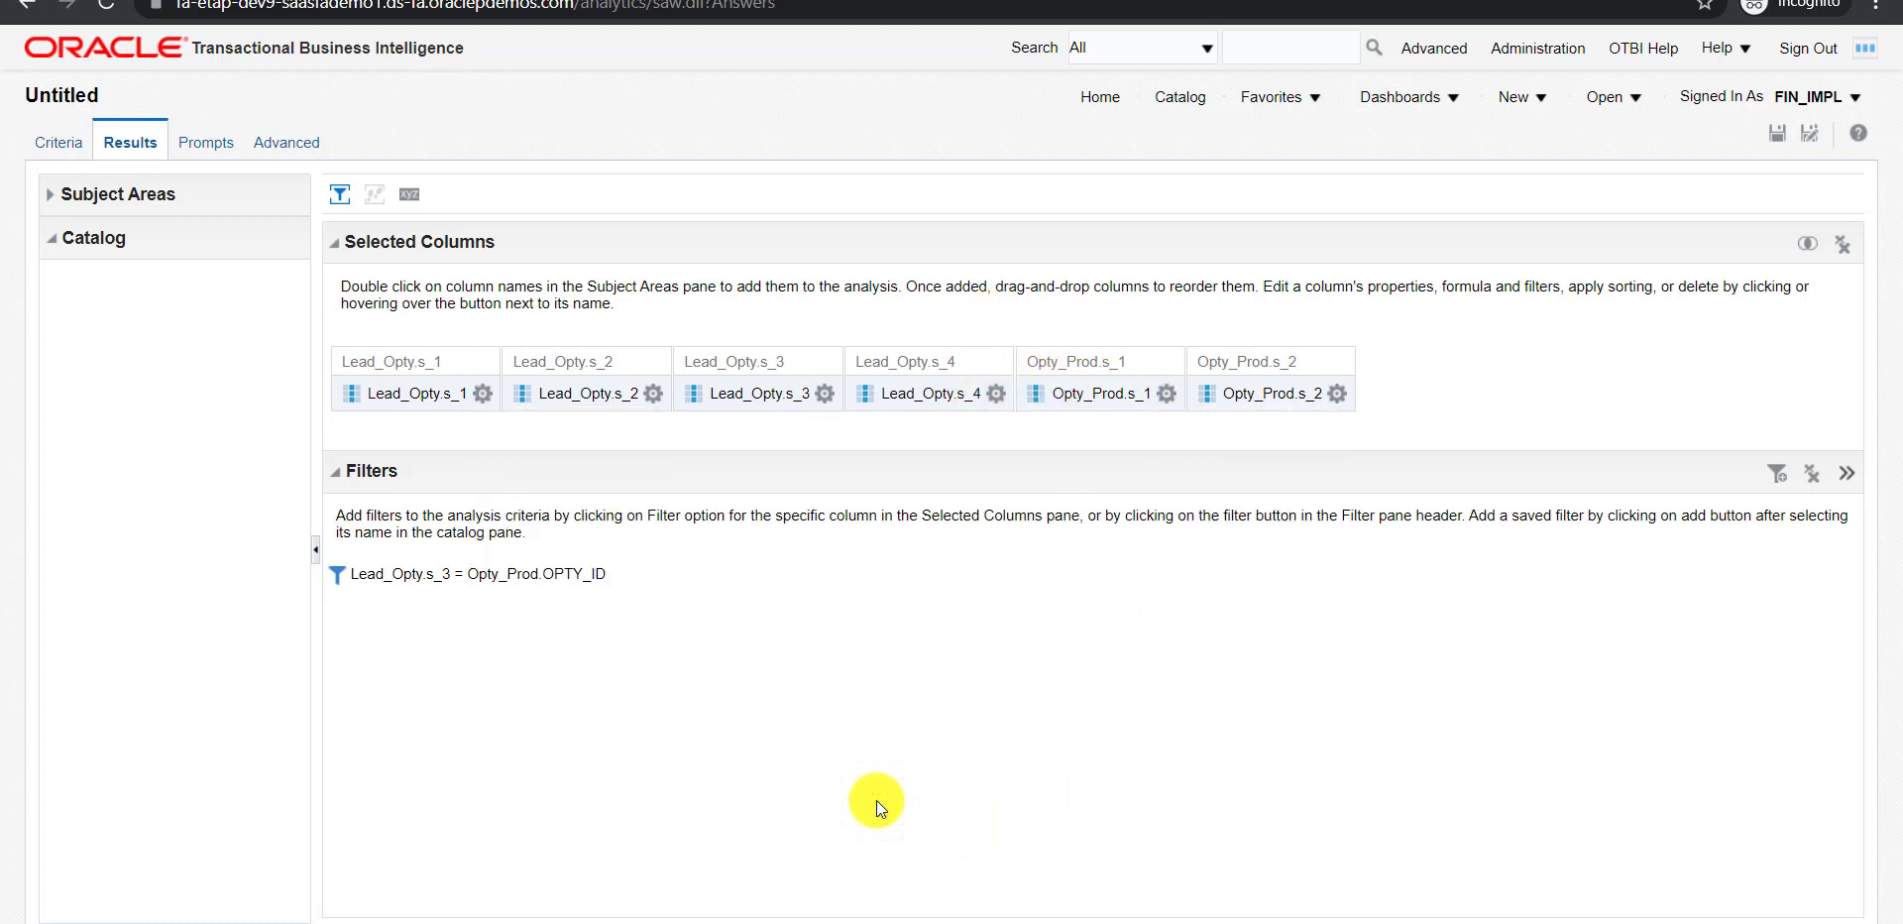